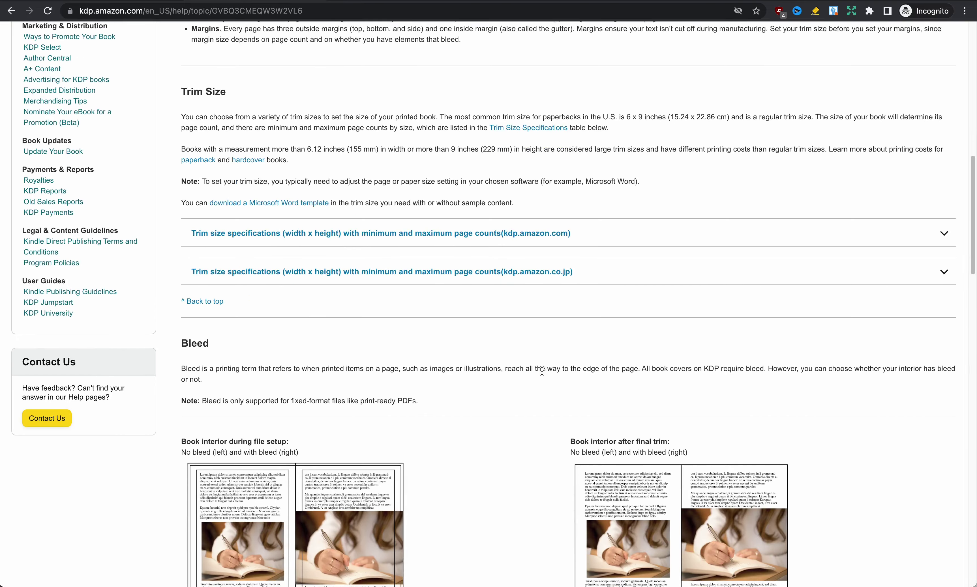
Step: Open the kdp.amazon.com examples of page size with and without bleed in the Bleed section
{"action": "scroll", "coordinate": [541, 370], "scroll_direction": "down", "scroll_amount": 4}
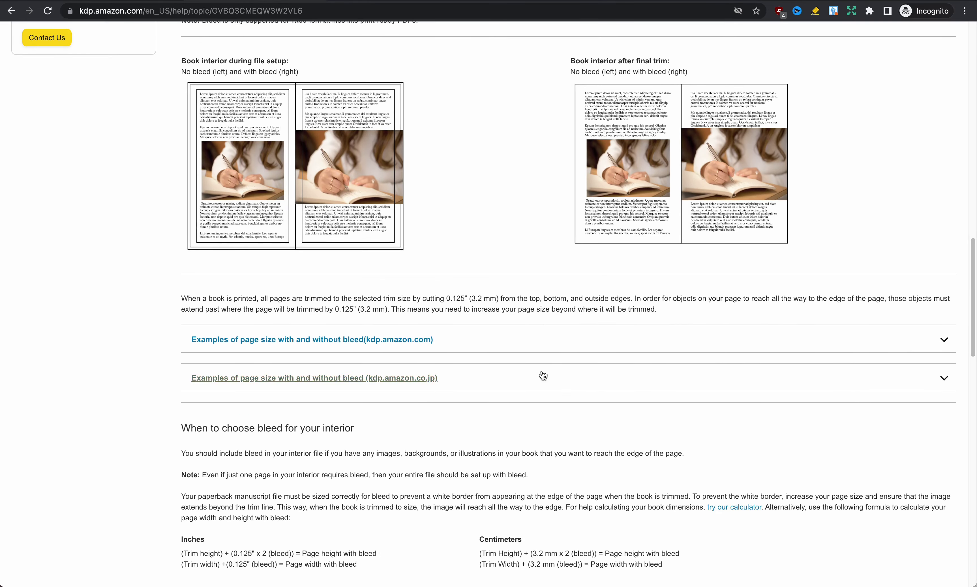
{"action": "left_click", "coordinate": [436, 315]}
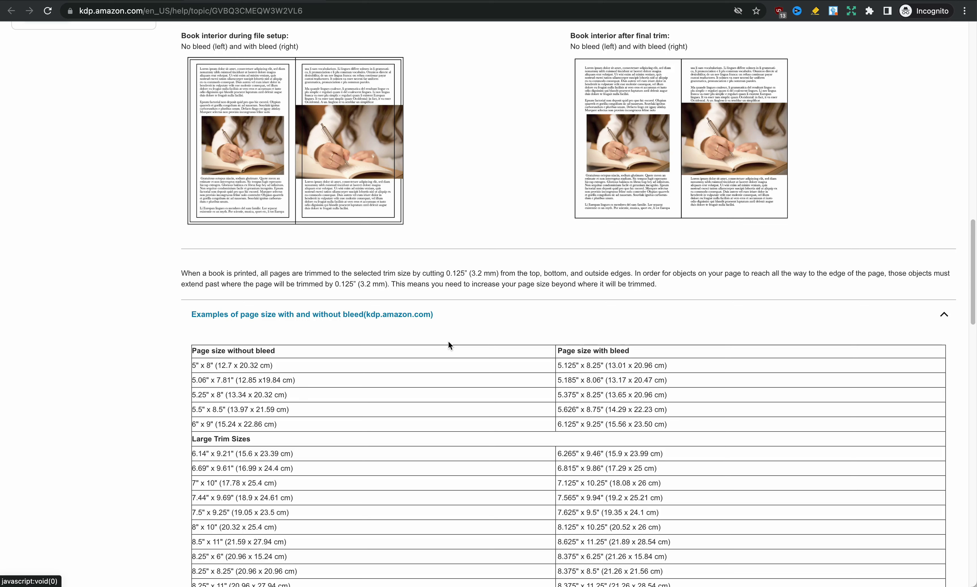
Step: Switch to Canva and create a new custom-size design of 6 × 9 in
{"action": "left_click", "coordinate": [893, 37]}
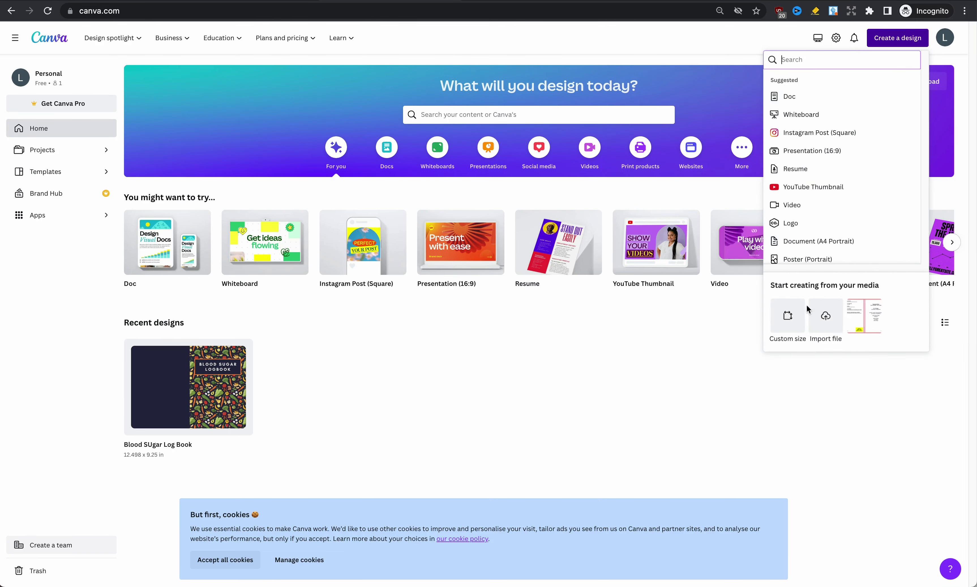
{"action": "left_click", "coordinate": [784, 317]}
{"action": "left_click", "coordinate": [793, 181]}
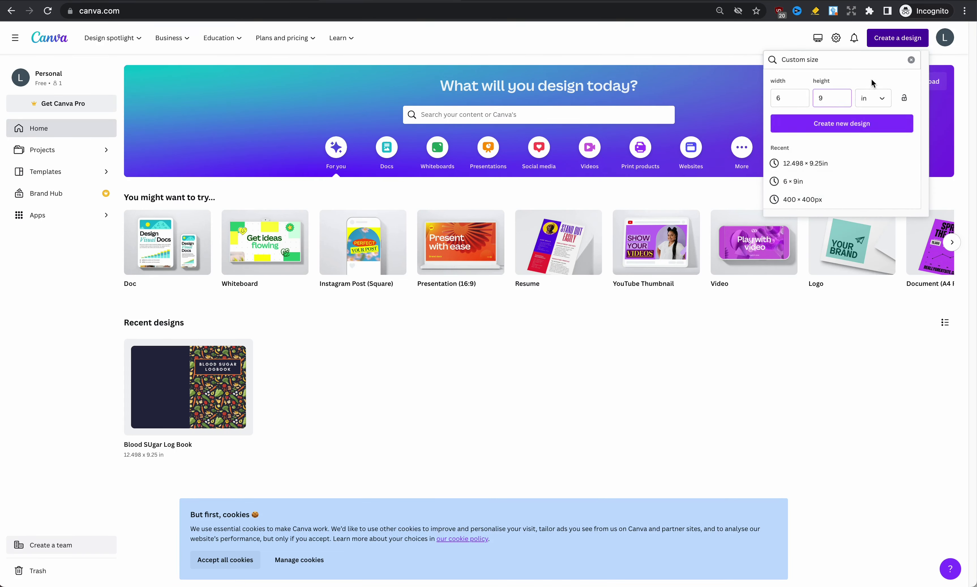
{"action": "left_click", "coordinate": [869, 125]}
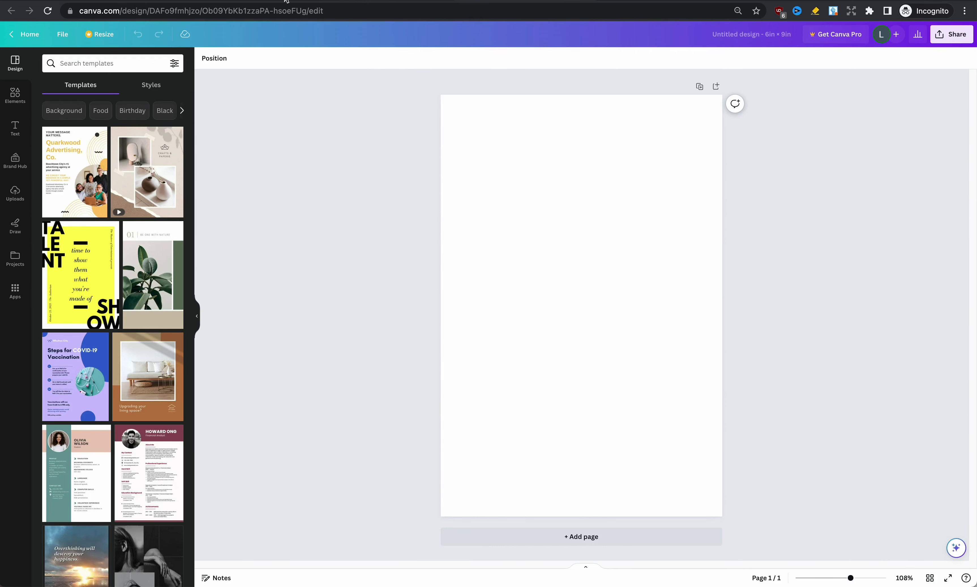
Step: Switch to the KDP margins table and highlight the 24 to 150 pages row through its outside margins (no bleed) value
{"action": "key", "text": "ctrl+Tab"}
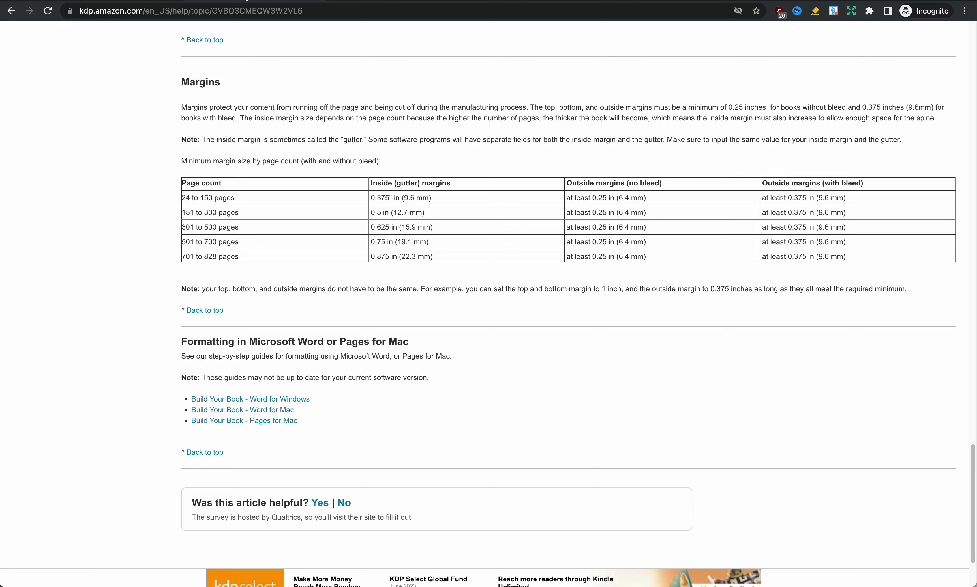
{"action": "left_click_drag", "start_coordinate": [182, 198], "coordinate": [650, 202]}
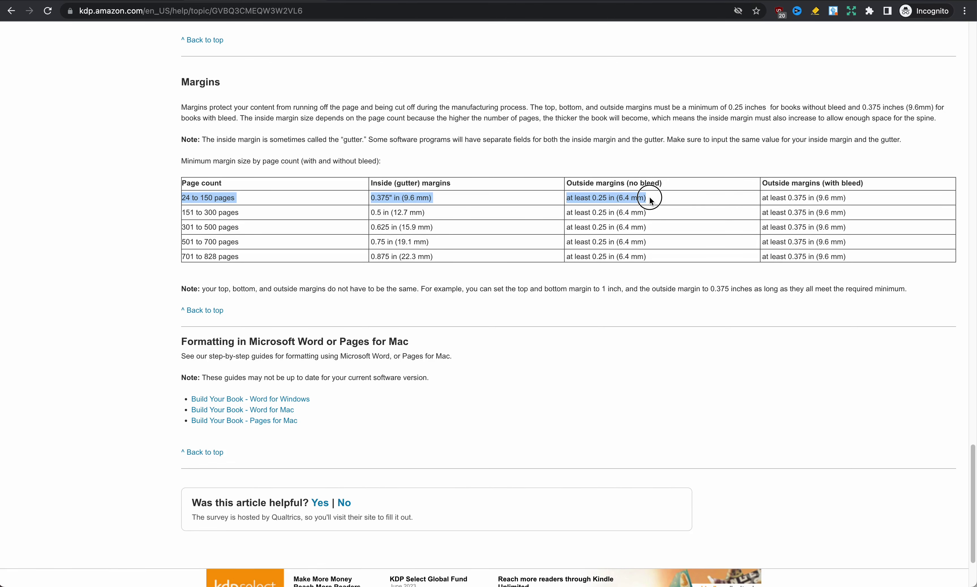
{"action": "key", "text": "ctrl+shift+h"}
{"action": "left_click", "coordinate": [664, 184]}
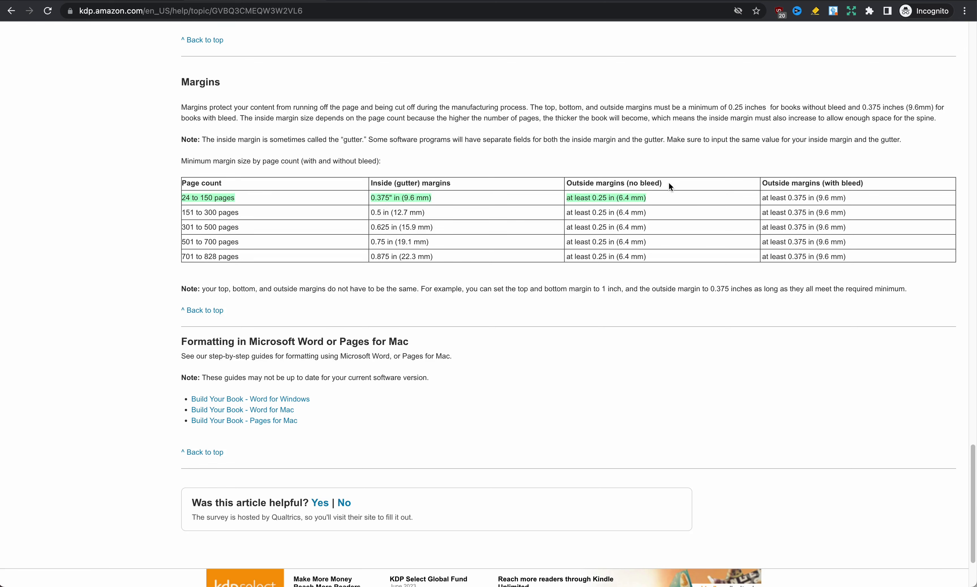
{"action": "left_click_drag", "start_coordinate": [628, 184], "coordinate": [667, 195]}
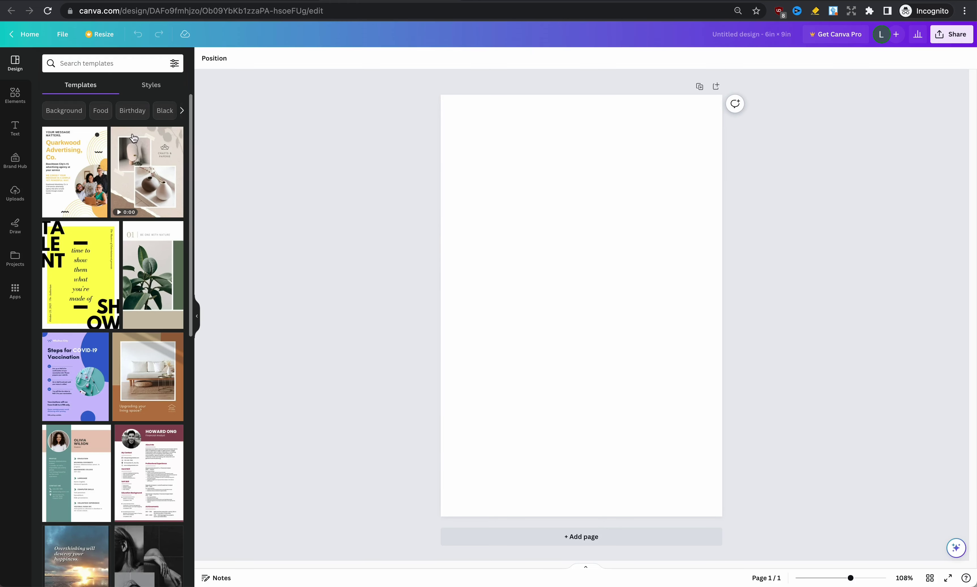
Step: Back in Canva, add a square, set its width to 0.38 in and place it flush with the page's left edge
{"action": "left_click", "coordinate": [15, 95]}
{"action": "left_click", "coordinate": [69, 146]}
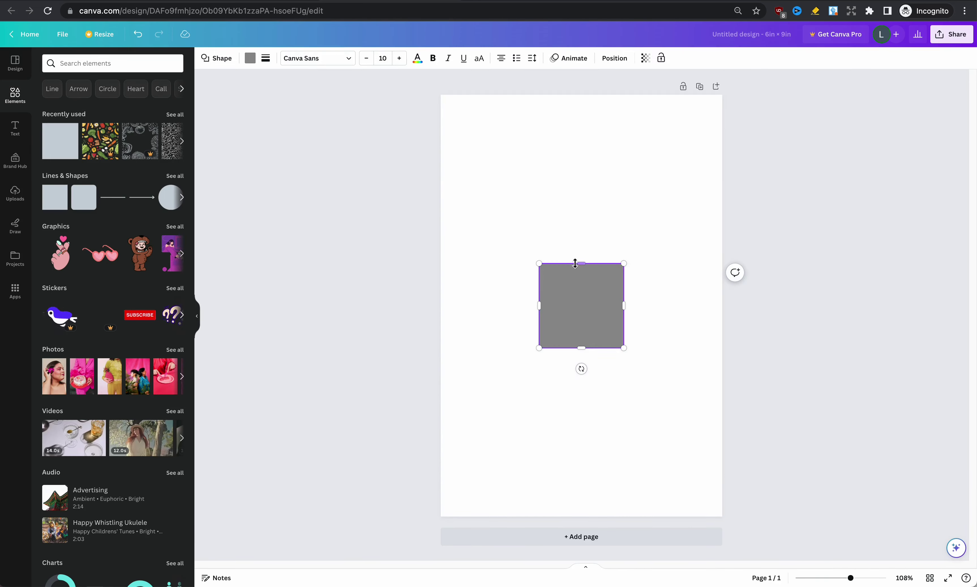
{"action": "left_click", "coordinate": [614, 58]}
{"action": "left_click", "coordinate": [66, 230]}
{"action": "type", "text": "0.38"}
{"action": "key", "text": "Return"}
{"action": "left_click_drag", "start_coordinate": [549, 294], "coordinate": [454, 270]}
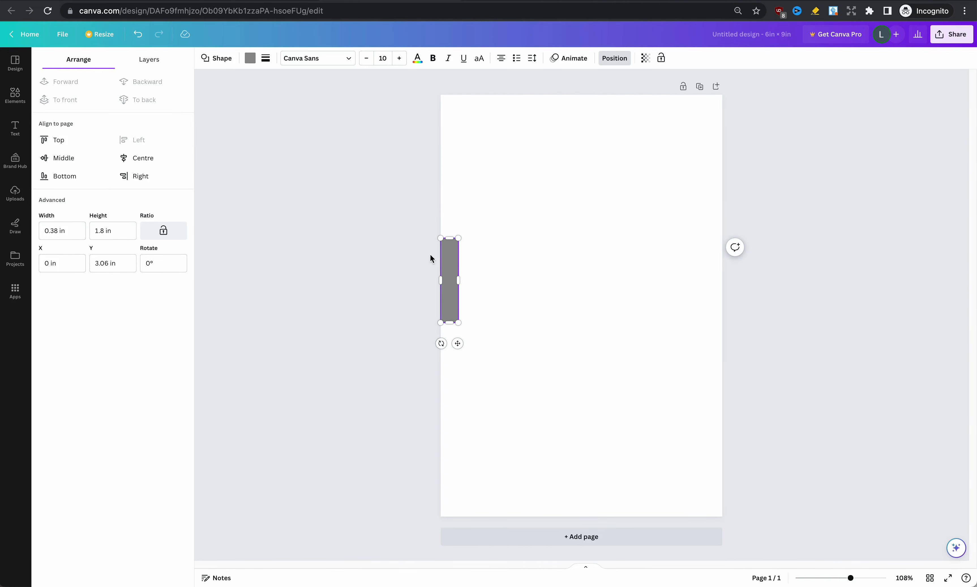
Step: Duplicate the margin bar and set the copy's width to 0.25 in
{"action": "left_click_drag", "start_coordinate": [453, 260], "coordinate": [530, 220]}
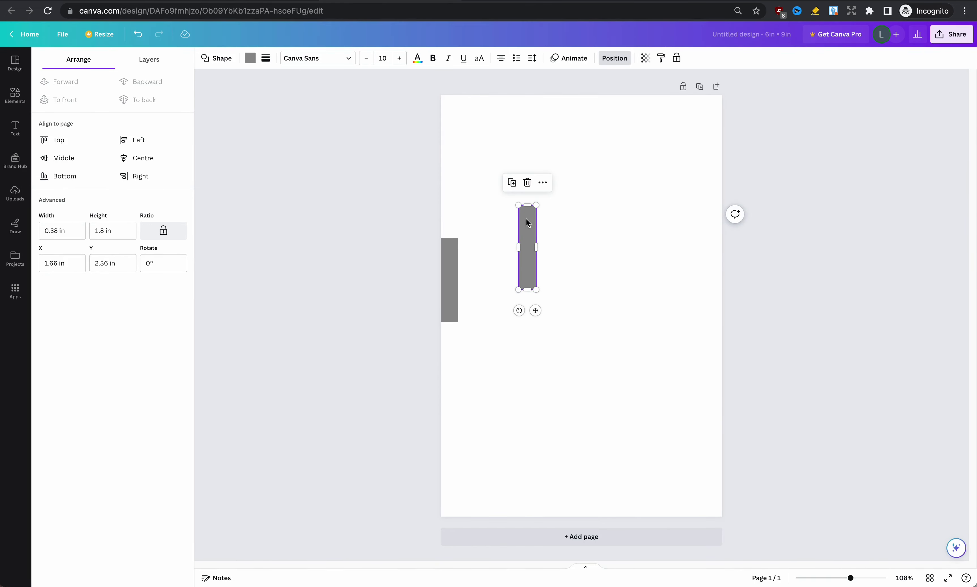
{"action": "left_click", "coordinate": [59, 230]}
{"action": "type", "text": "0.25"}
{"action": "key", "text": "Return"}
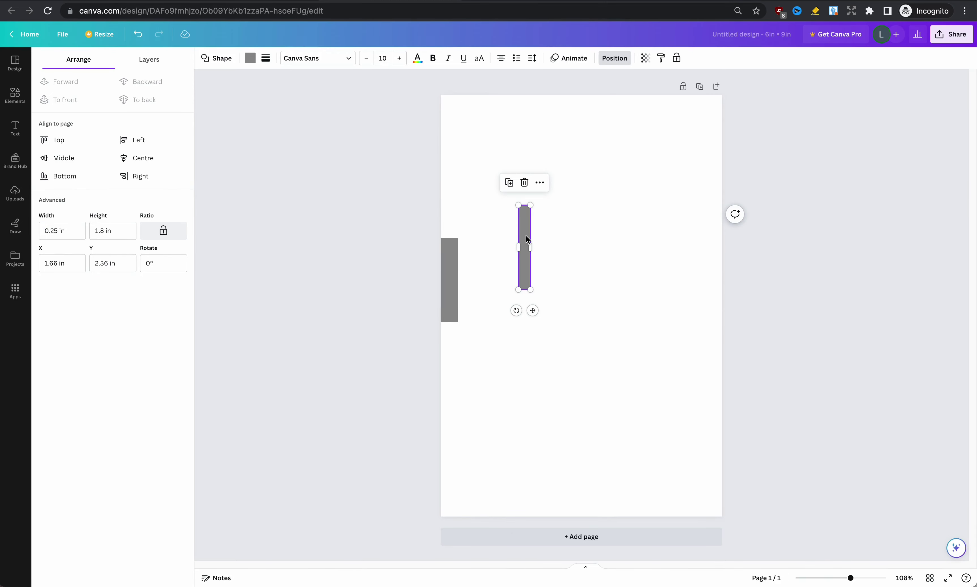
Step: Place 0.25 in bars flush with the page's right, top and bottom edges, rotating the top and bottom ones horizontally
{"action": "left_click_drag", "start_coordinate": [527, 239], "coordinate": [563, 132]}
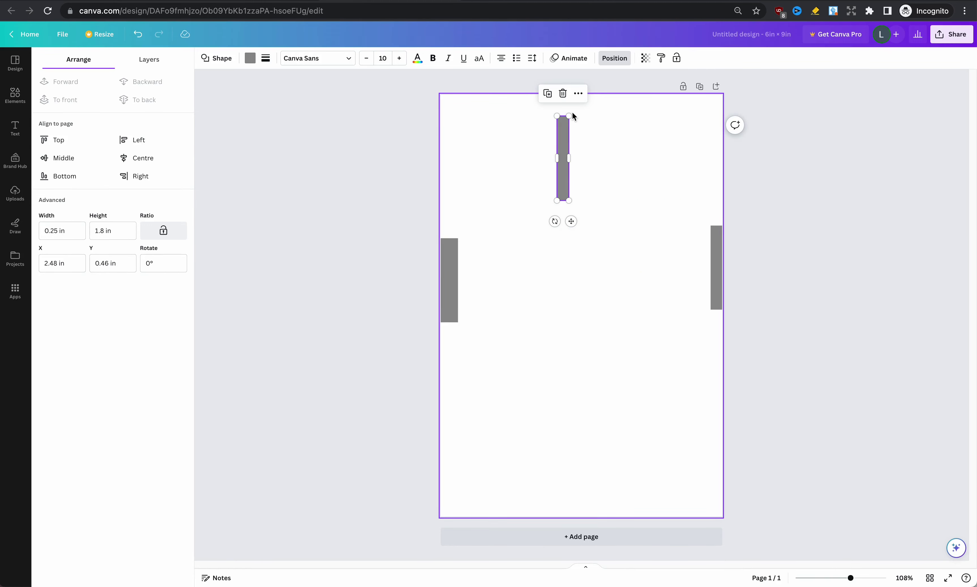
{"action": "left_click_drag", "start_coordinate": [554, 221], "coordinate": [487, 146]}
{"action": "left_click_drag", "start_coordinate": [570, 150], "coordinate": [588, 511]}
{"action": "key", "text": "Escape"}
Step: Add another square, remove its fill and stretch it to the inner edges of the four margin bars
{"action": "left_click", "coordinate": [15, 95]}
{"action": "left_click", "coordinate": [59, 196]}
{"action": "left_click", "coordinate": [251, 58]}
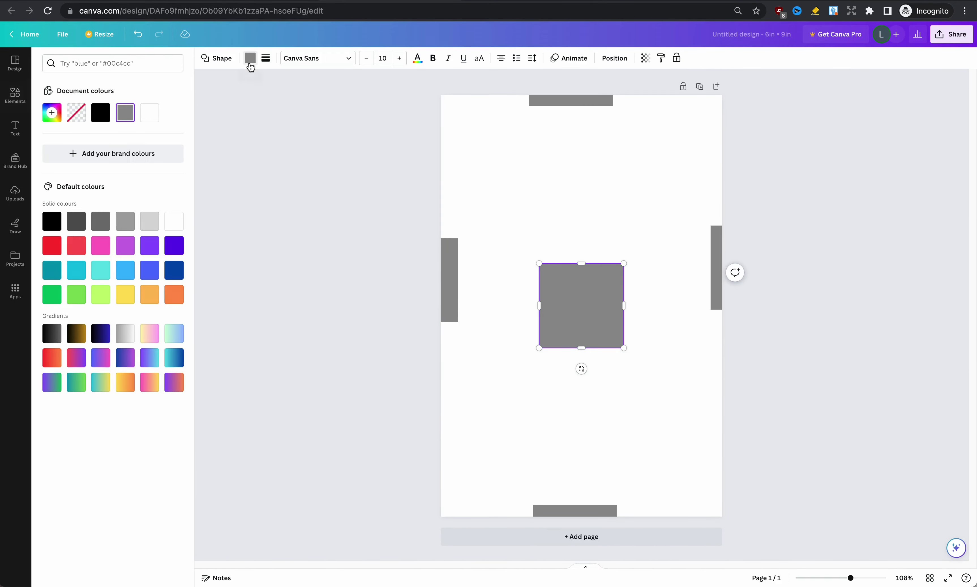
{"action": "left_click", "coordinate": [76, 113]}
{"action": "left_click_drag", "start_coordinate": [579, 261], "coordinate": [564, 106]}
{"action": "left_click_drag", "start_coordinate": [538, 227], "coordinate": [458, 226]}
{"action": "left_click_drag", "start_coordinate": [623, 226], "coordinate": [710, 227]}
{"action": "left_click_drag", "start_coordinate": [584, 348], "coordinate": [584, 505]}
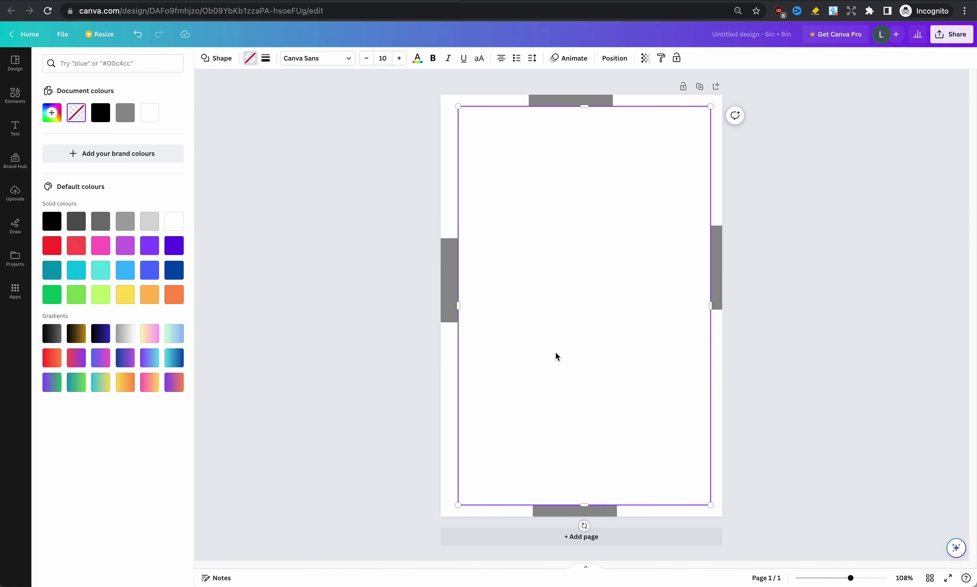
Step: Give the frame a thin black outline and duplicate the page
{"action": "left_click", "coordinate": [556, 354]}
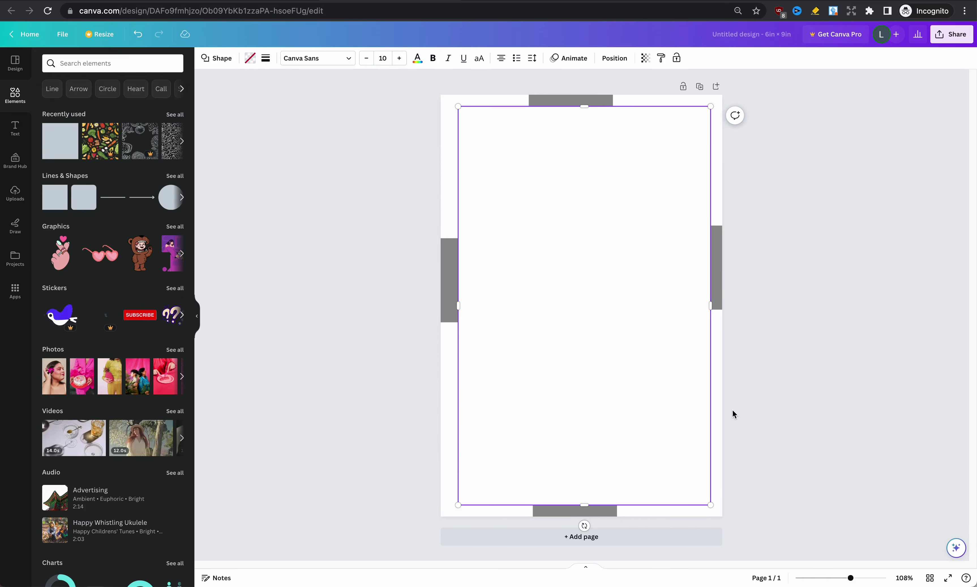
{"action": "left_click", "coordinate": [701, 87]}
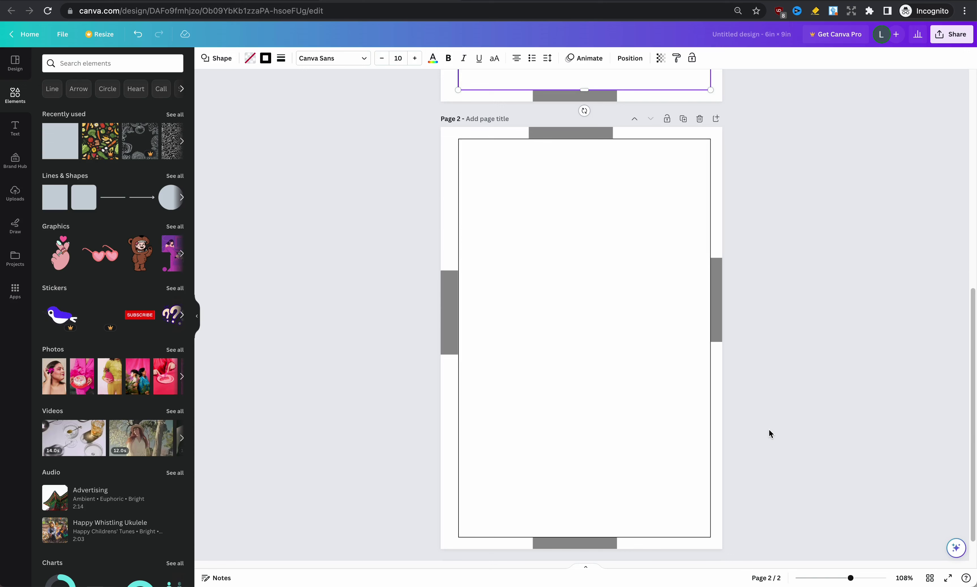
Step: Mirror the margins on page 2 by swapping the two side bars and moving the frame to fit between them
{"action": "left_click_drag", "start_coordinate": [715, 268], "coordinate": [442, 182]}
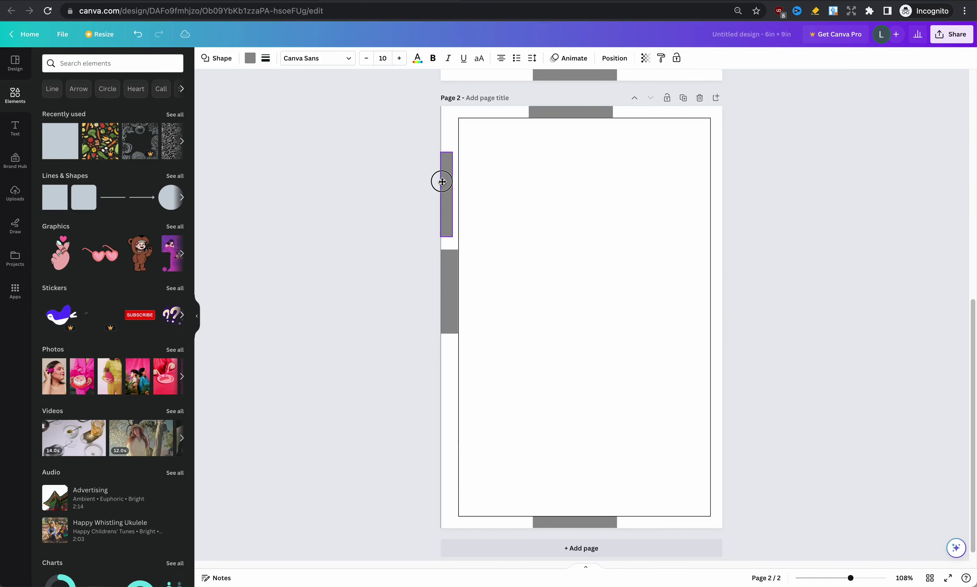
{"action": "left_click_drag", "start_coordinate": [448, 293], "coordinate": [715, 283]}
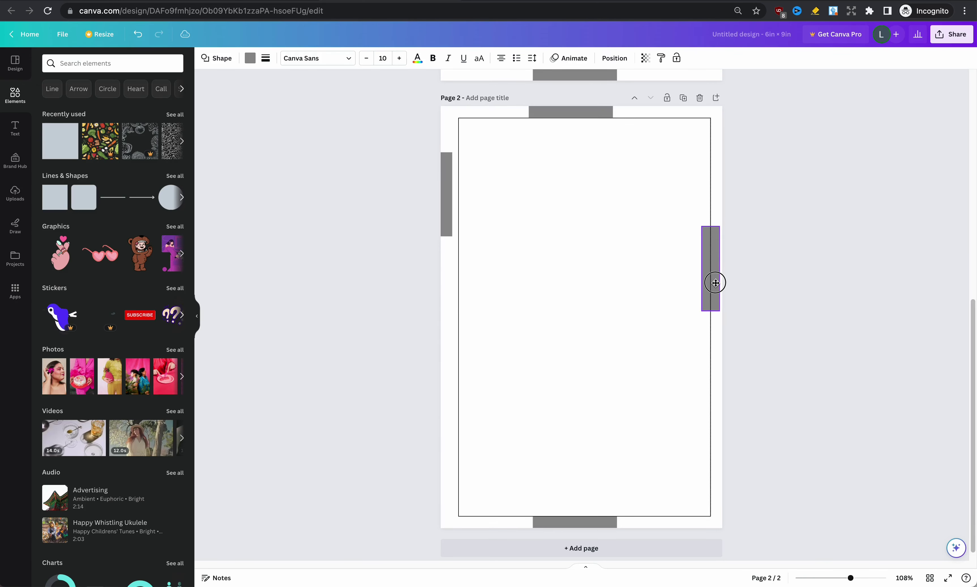
{"action": "key", "text": "ctrl+z"}
{"action": "key", "text": "ctrl+z"}
{"action": "key", "text": "ctrl+z"}
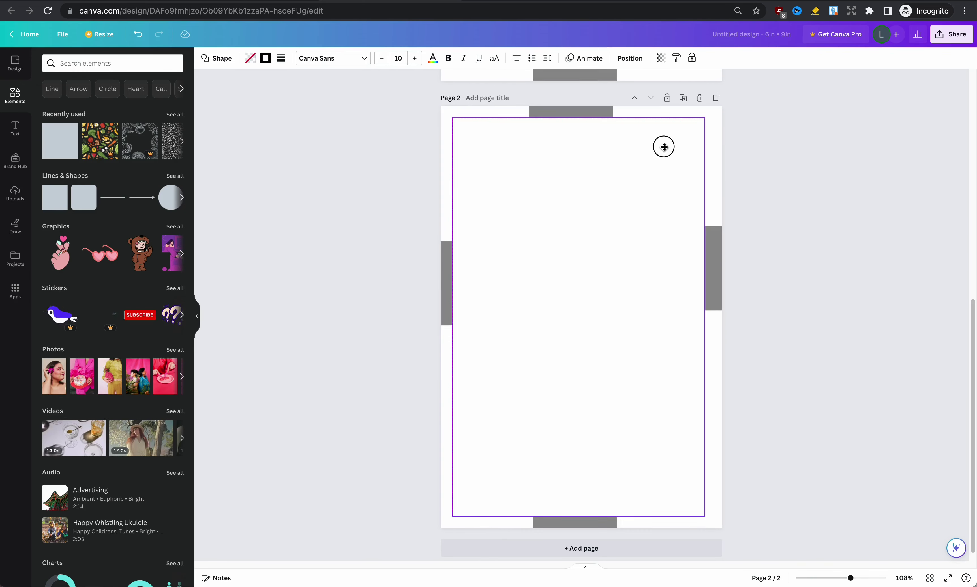
{"action": "left_click", "coordinate": [663, 147]}
{"action": "left_click", "coordinate": [795, 198]}
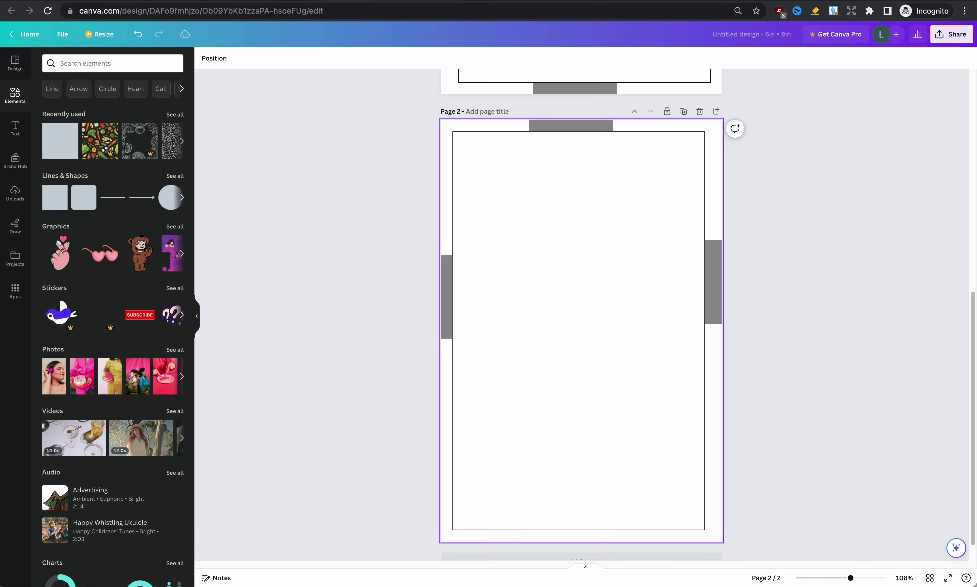
Step: Delete the grey margin bars from both pages, keeping only the outlined frames
{"action": "key", "text": "ctrl+z"}
{"action": "key", "text": "ctrl+z"}
{"action": "key", "text": "ctrl+z"}
{"action": "key", "text": "ctrl+z"}
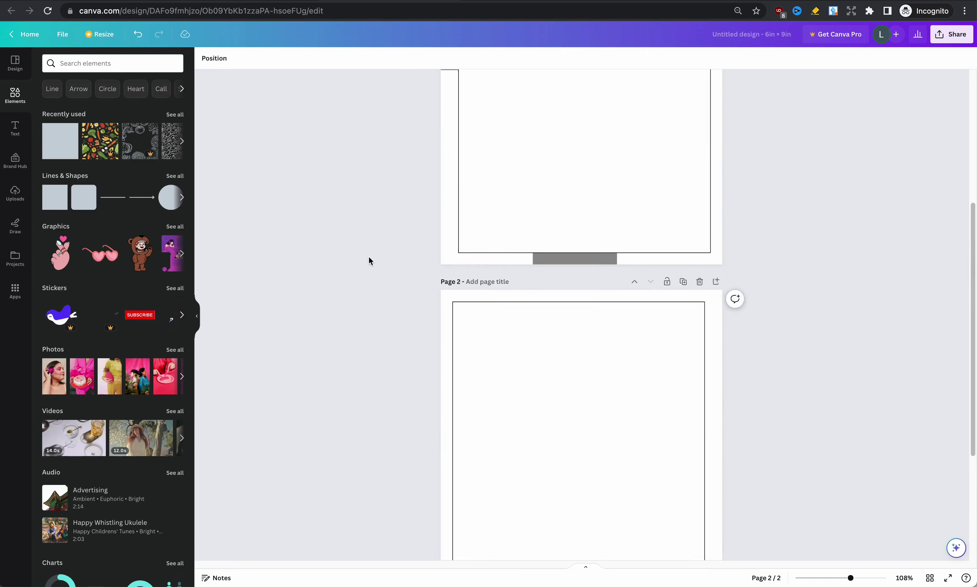
{"action": "key", "text": "ctrl+z"}
{"action": "key", "text": "ctrl+z"}
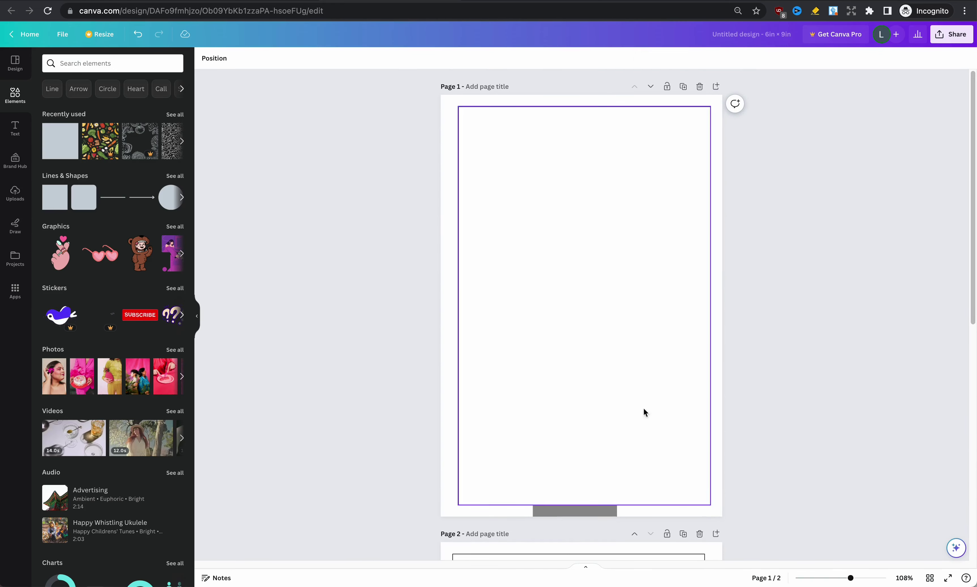
Step: Title page 1 "right" and page 2 "left"
{"action": "left_click", "coordinate": [482, 86]}
{"action": "type", "text": "right"}
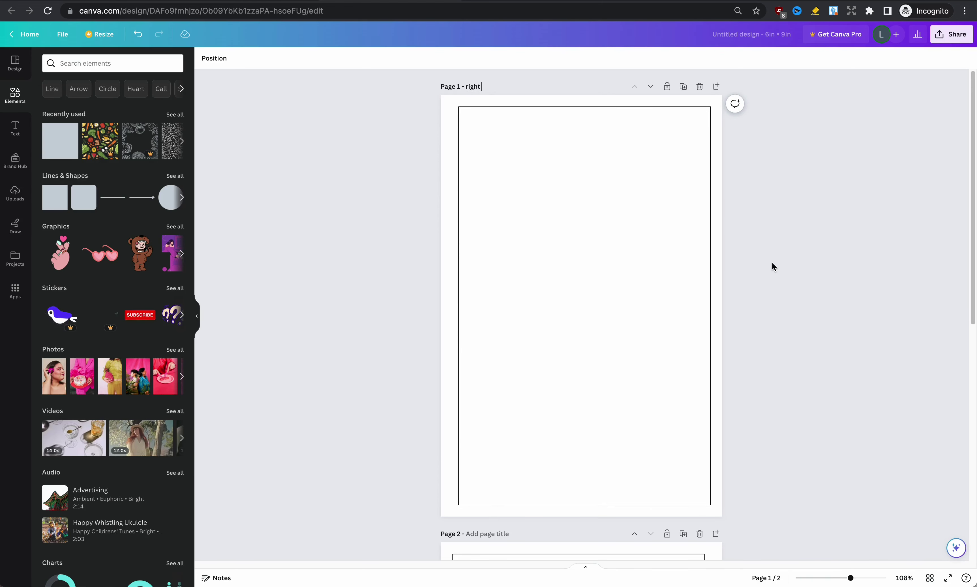
{"action": "scroll", "coordinate": [772, 266], "scroll_direction": "down", "scroll_amount": 5}
{"action": "left_click", "coordinate": [480, 307]}
{"action": "type", "text": "left"}
{"action": "scroll", "coordinate": [819, 284], "scroll_direction": "down", "scroll_amount": 3}
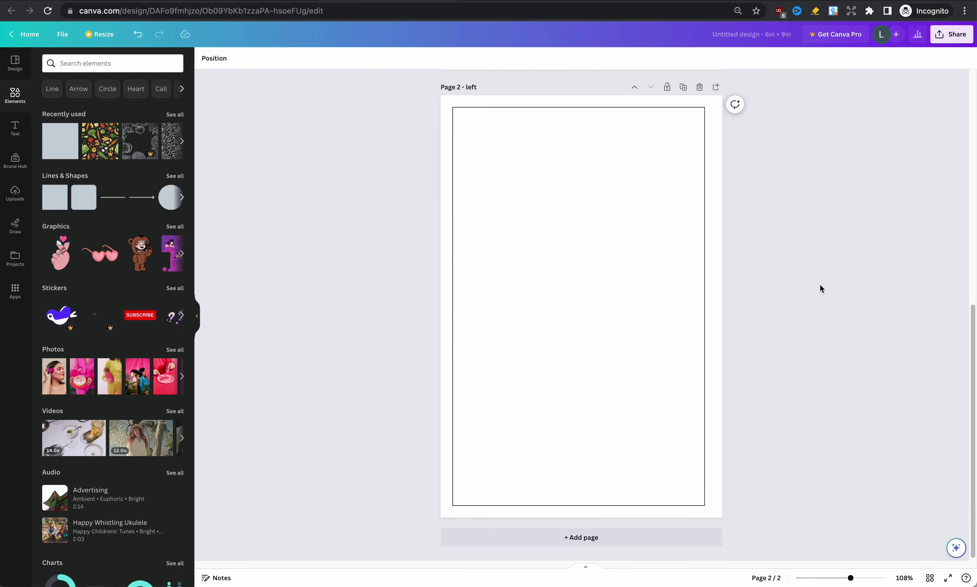
{"action": "scroll", "coordinate": [819, 284], "scroll_direction": "up", "scroll_amount": 5}
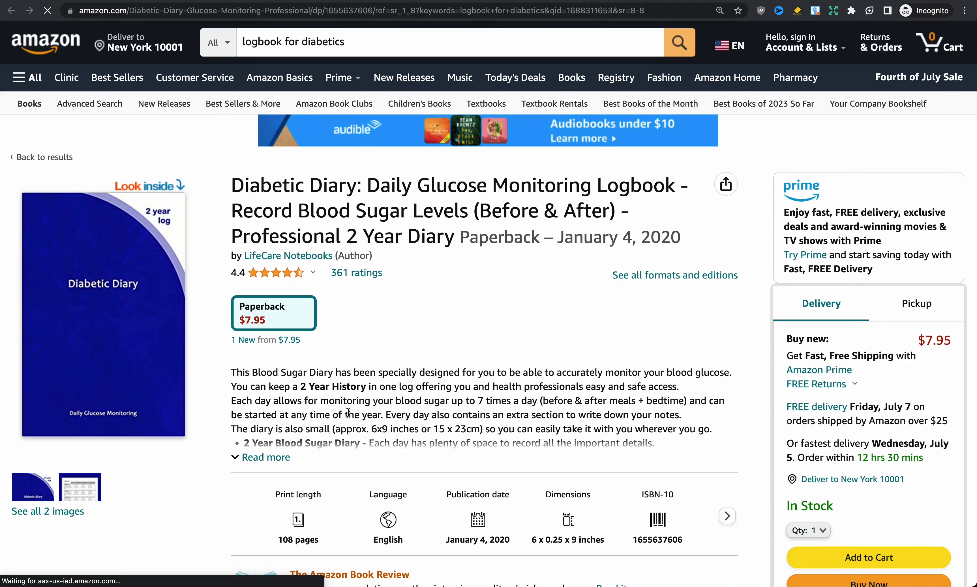
Step: Switch to the Diabetic Diary listing on Amazon and examine its sample's ownership page and weekly glucose log layout
{"action": "left_click", "coordinate": [79, 510]}
{"action": "scroll", "coordinate": [510, 253], "scroll_direction": "down", "scroll_amount": 10}
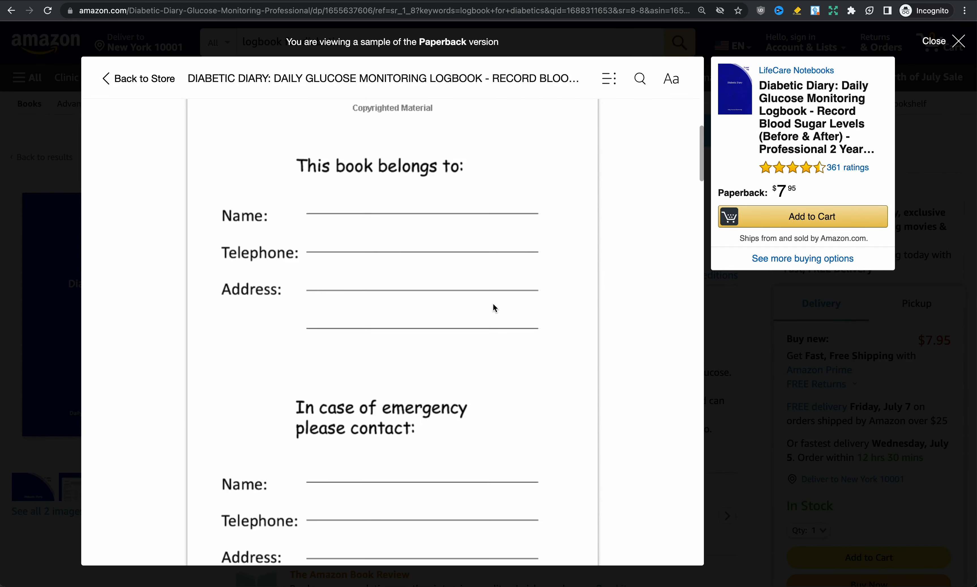
{"action": "scroll", "coordinate": [493, 305], "scroll_direction": "down", "scroll_amount": 7}
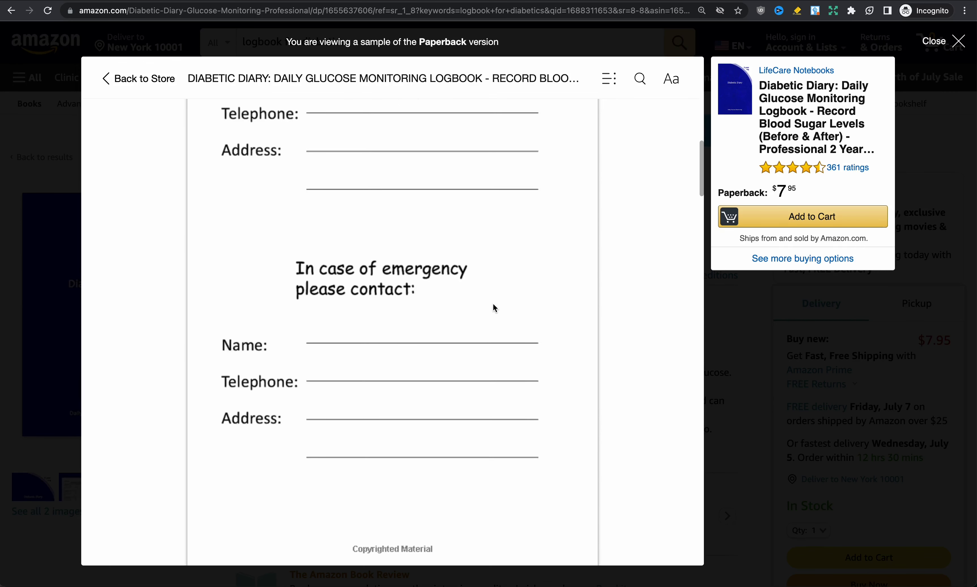
{"action": "scroll", "coordinate": [493, 305], "scroll_direction": "down", "scroll_amount": 7}
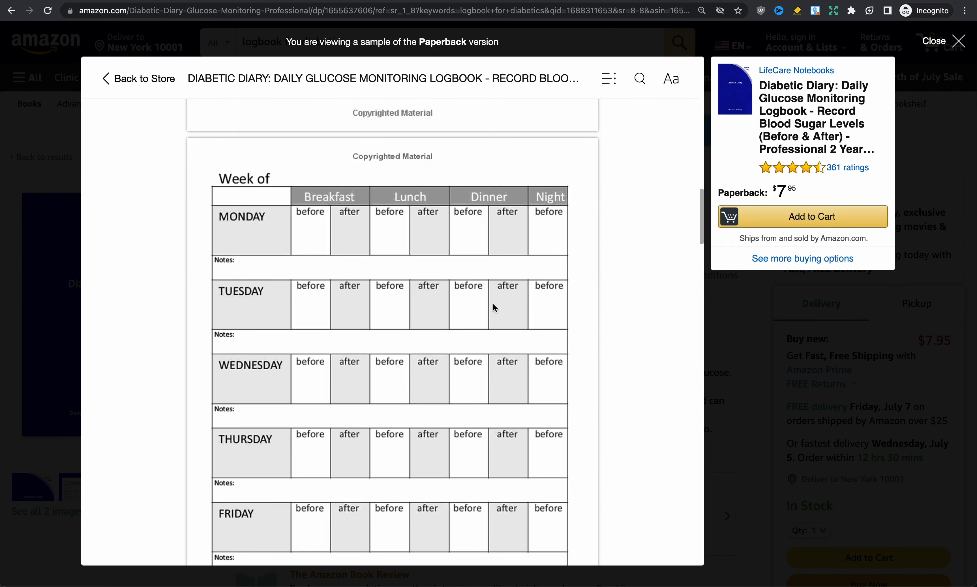
{"action": "scroll", "coordinate": [610, 369], "scroll_direction": "down", "scroll_amount": 1}
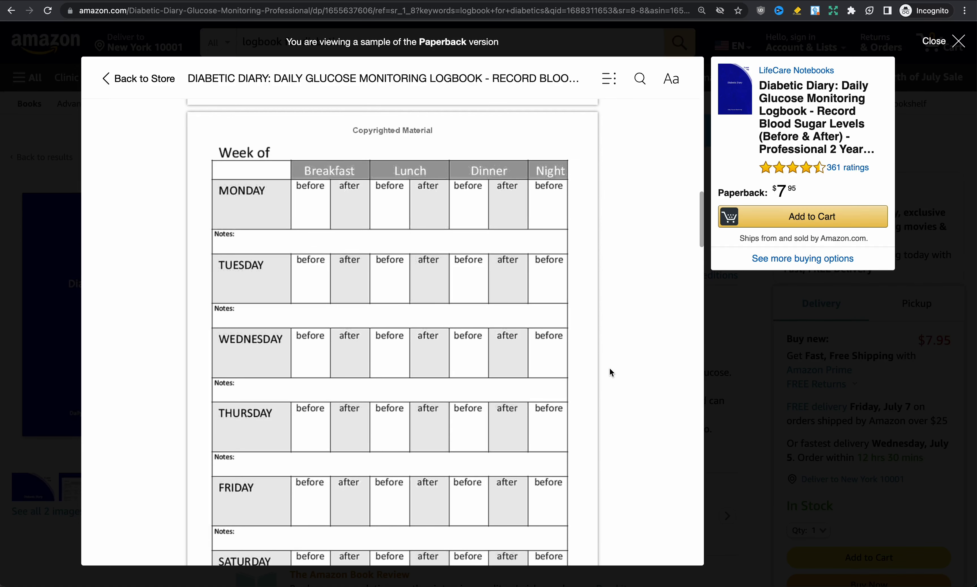
{"action": "scroll", "coordinate": [609, 368], "scroll_direction": "down", "scroll_amount": 3}
{"action": "scroll", "coordinate": [609, 370], "scroll_direction": "down", "scroll_amount": 12}
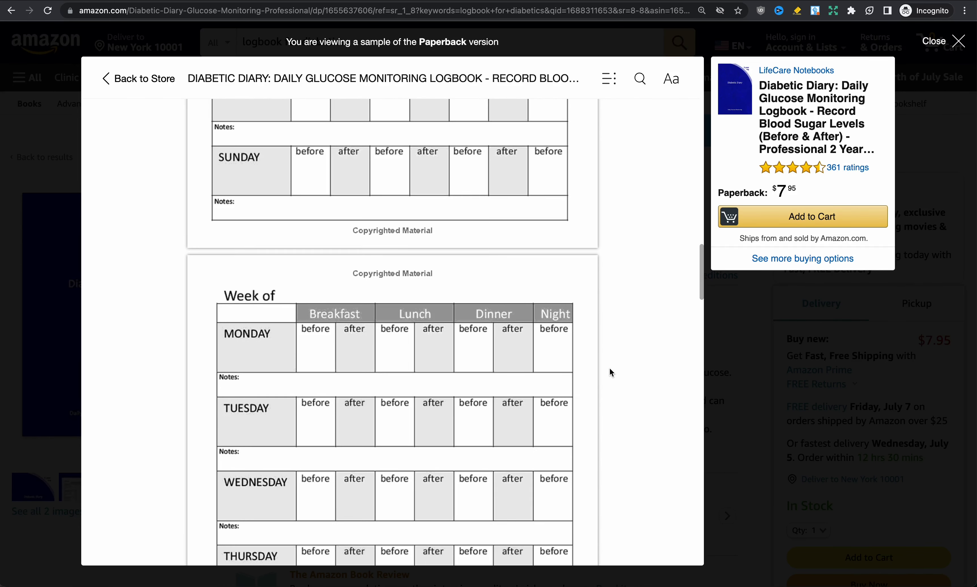
{"action": "scroll", "coordinate": [493, 306], "scroll_direction": "up", "scroll_amount": 15}
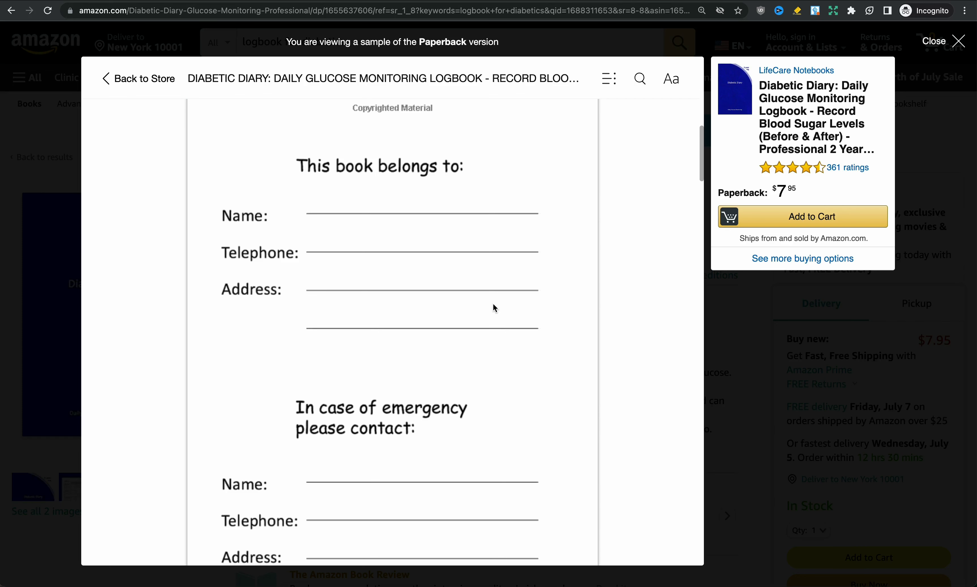
{"action": "scroll", "coordinate": [494, 303], "scroll_direction": "down", "scroll_amount": 4}
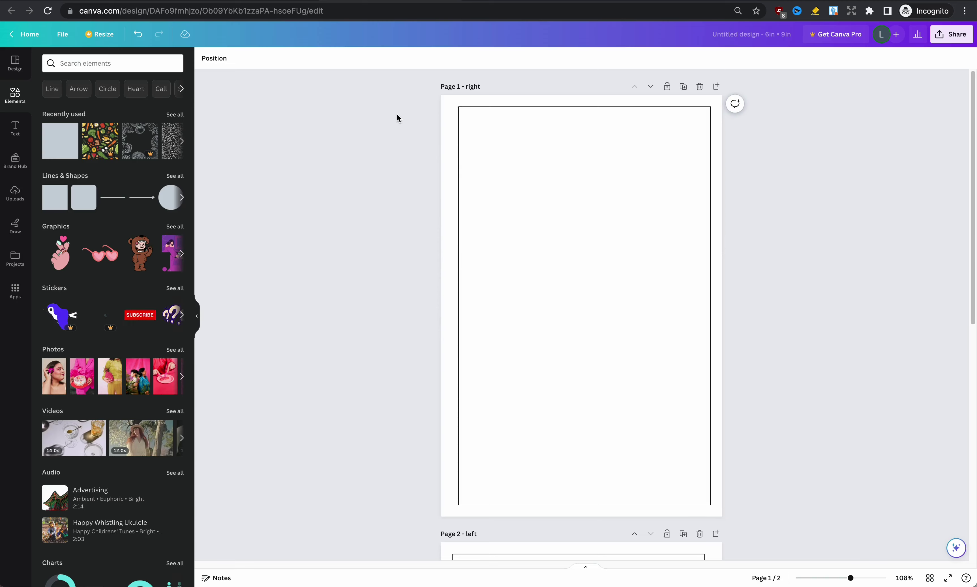
Step: Add a heading reading "This book belongs to" on page 1
{"action": "left_click", "coordinate": [16, 127]}
{"action": "key", "text": "t"}
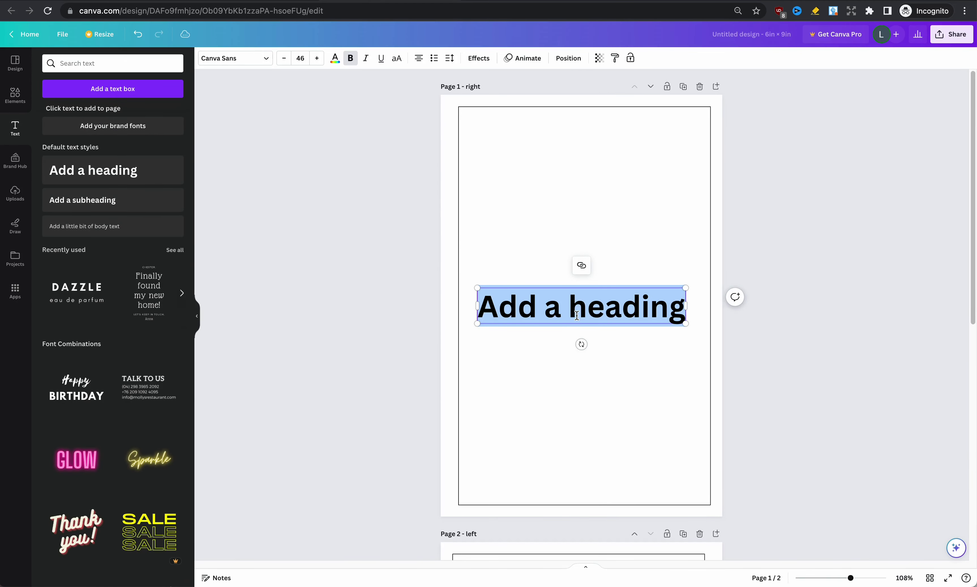
{"action": "type", "text": "This b"}
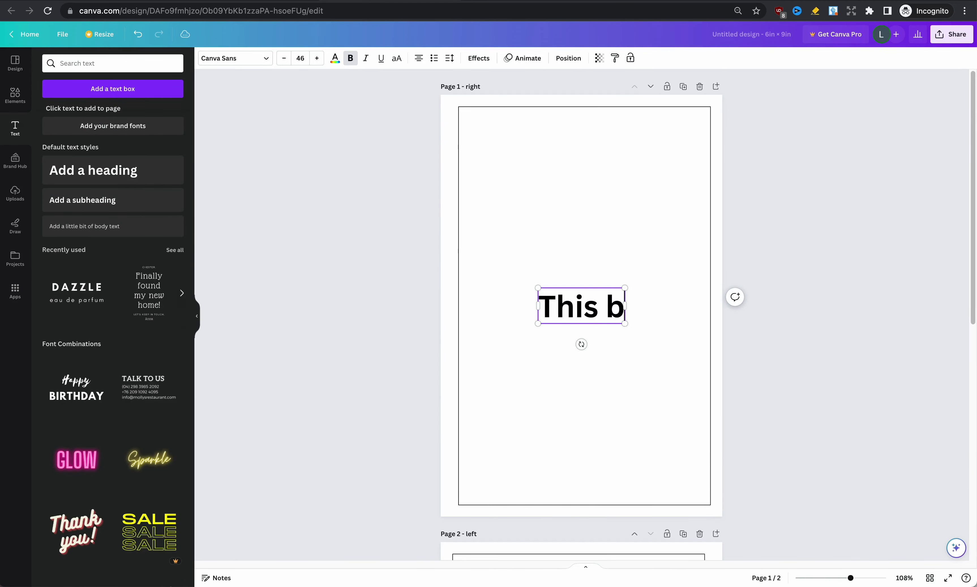
{"action": "type", "text": "ook belongs to"}
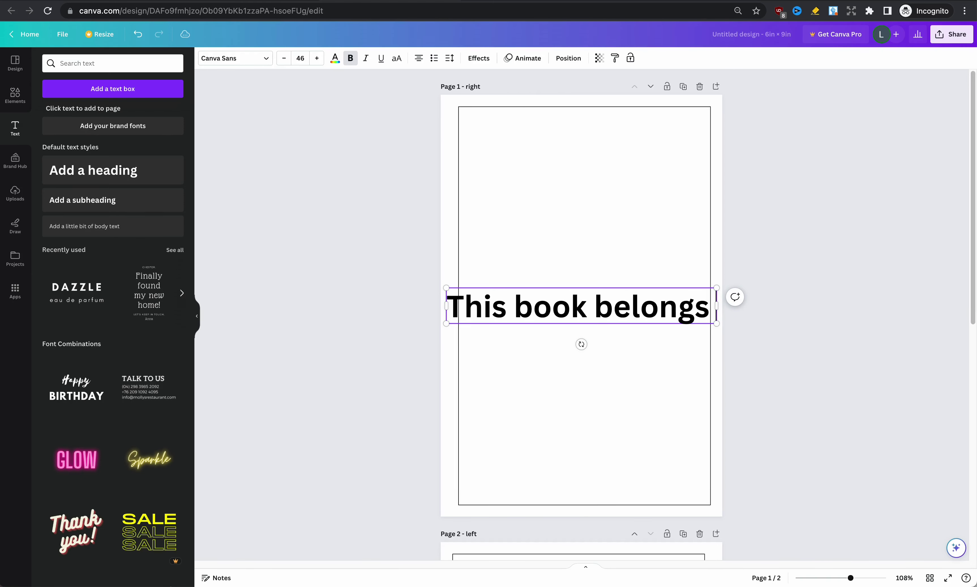
Step: Lock page 1's outlined frame and move the heading into the upper part of the page
{"action": "left_click", "coordinate": [705, 186]}
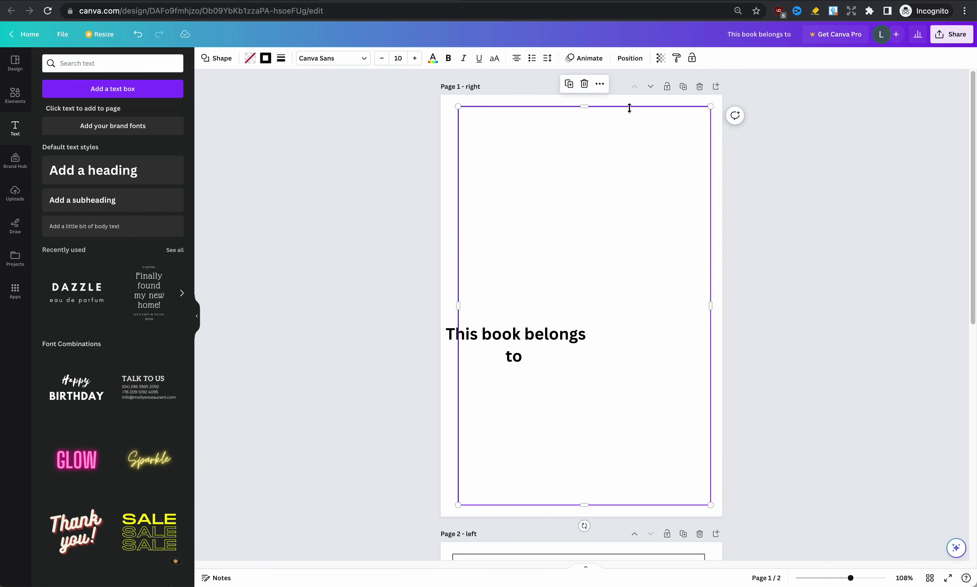
{"action": "left_click", "coordinate": [693, 59]}
{"action": "left_click", "coordinate": [511, 334]}
{"action": "left_click_drag", "start_coordinate": [512, 335], "coordinate": [558, 179]}
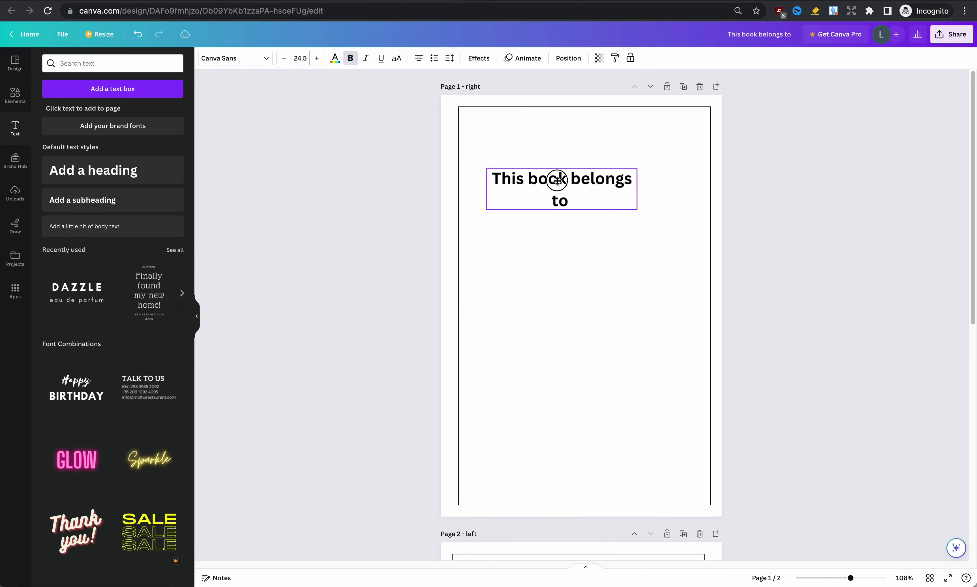
Step: Set up Name, Phone and Address write-in lines below the heading at text size 18 and align them
{"action": "left_click", "coordinate": [300, 58]}
{"action": "type", "text": "18"}
{"action": "key", "text": "Return"}
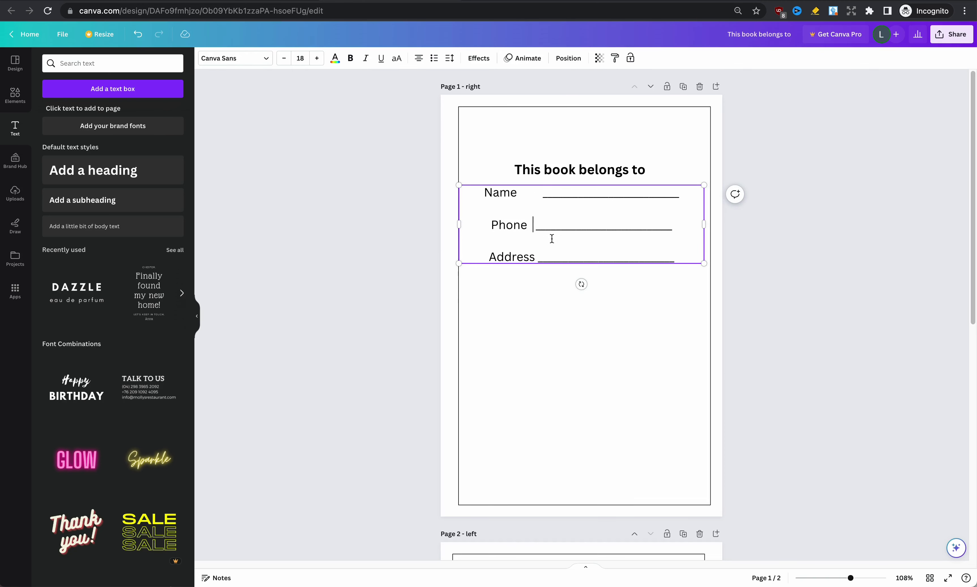
{"action": "left_click", "coordinate": [540, 229]}
{"action": "key", "text": "Tab"}
{"action": "left_click", "coordinate": [538, 258]}
{"action": "key", "text": "Tab"}
Step: Add a second write-in line under Address and set the contact block's text size to 15
{"action": "left_click_drag", "start_coordinate": [543, 259], "coordinate": [691, 257]}
{"action": "type", "text": "____________________________________"}
{"action": "key", "text": "Home"}
{"action": "key", "text": "Tab"}
{"action": "key", "text": "Tab"}
{"action": "type", "text": "15"}
{"action": "key", "text": "Return"}
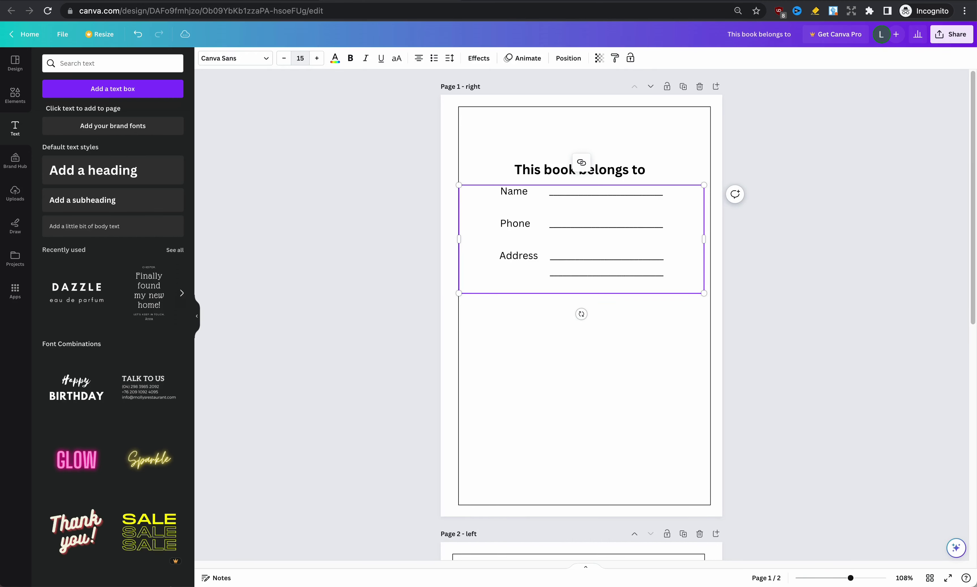
Step: Adjust the contact block's line spacing so the write-in lines are evenly spaced
{"action": "left_click", "coordinate": [449, 59]}
{"action": "left_click_drag", "start_coordinate": [516, 123], "coordinate": [507, 126]}
{"action": "left_click", "coordinate": [635, 330]}
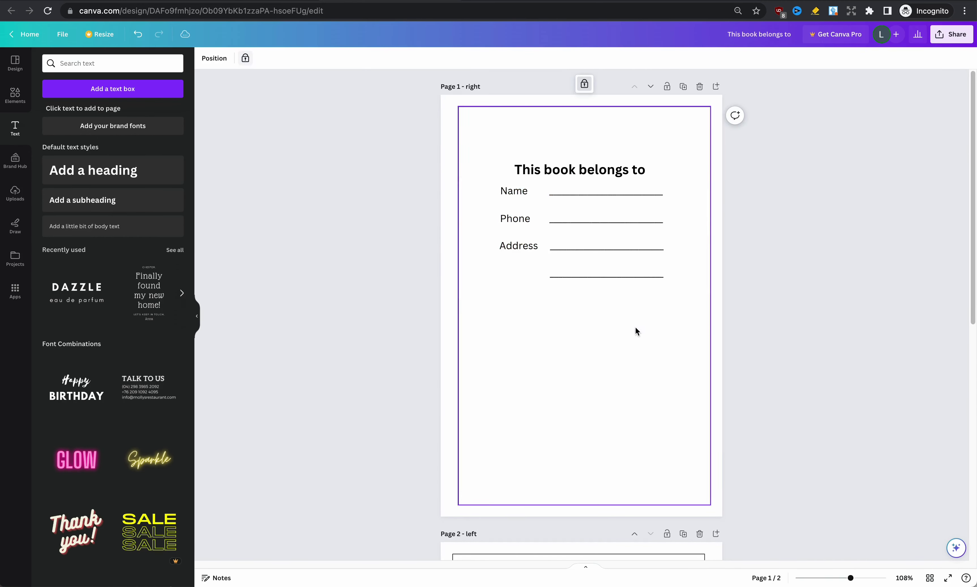
Step: Lengthen the Name, Phone and Address write-in lines to nearly fill the frame's width
{"action": "left_click", "coordinate": [674, 191]}
{"action": "type", "text": "______________"}
{"action": "key", "text": "Down"}
{"action": "type", "text": "______"}
{"action": "key", "text": "Down"}
{"action": "type", "text": "______"}
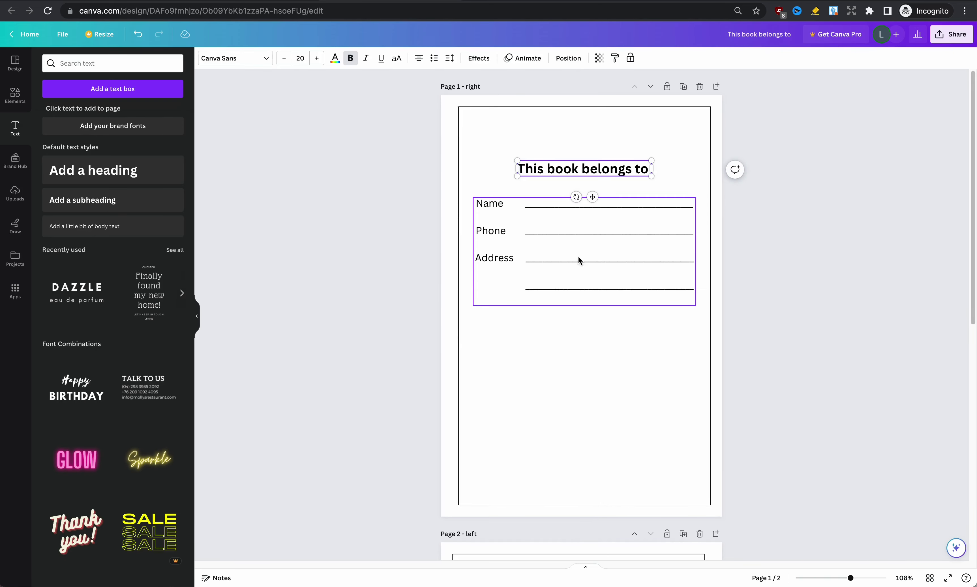
Step: Duplicate the heading and contact block below the originals and retitle the copy "In case of emergency please contact"
{"action": "left_click", "coordinate": [579, 260], "text": "shift"}
{"action": "left_click_drag", "start_coordinate": [593, 250], "coordinate": [595, 412]}
{"action": "key", "text": "Return"}
{"action": "type", "text": "In case of emergency,"}
{"action": "key", "text": "BackSpace"}
{"action": "type", "text": "ase contact"}
{"action": "key", "text": "Escape"}
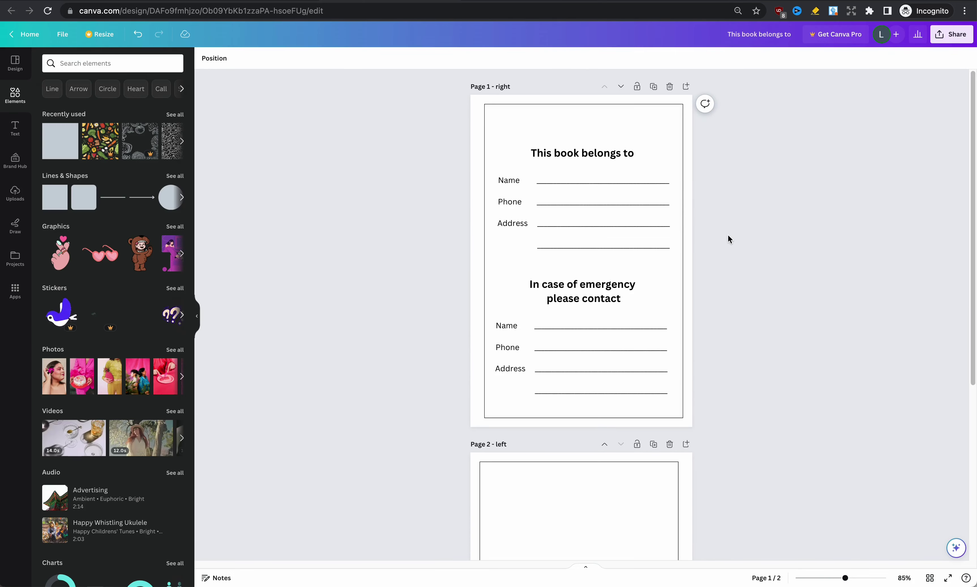
Step: Group all four text blocks on page 1 and centre the group in the frame horizontally and vertically
{"action": "left_click", "coordinate": [575, 155]}
{"action": "left_click", "coordinate": [582, 214], "text": "shift"}
{"action": "left_click", "coordinate": [582, 291], "text": "shift"}
{"action": "left_click", "coordinate": [568, 353], "text": "shift"}
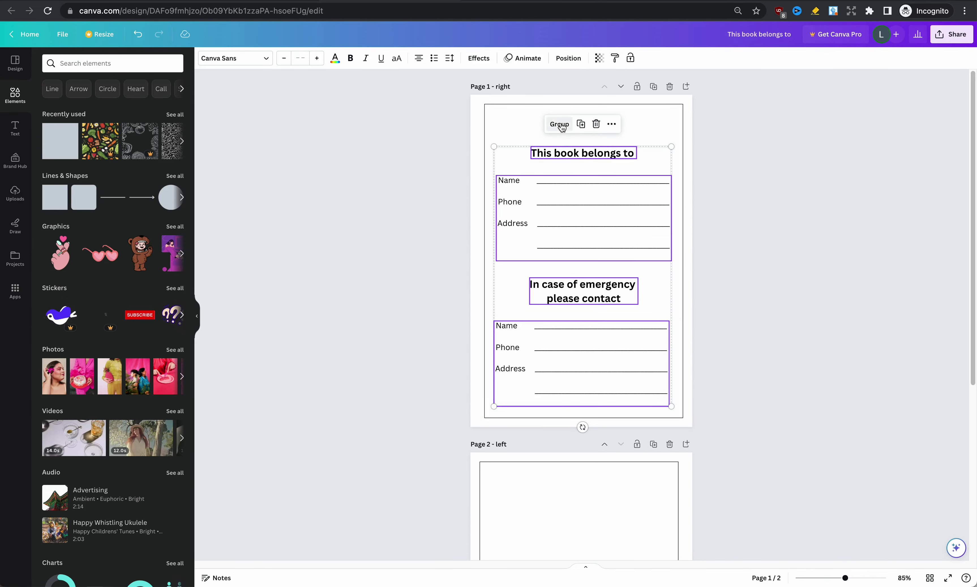
{"action": "left_click", "coordinate": [682, 129], "text": "shift"}
{"action": "right_click", "coordinate": [682, 129]}
{"action": "mouse_move", "coordinate": [698, 235]}
{"action": "left_click", "coordinate": [830, 261]}
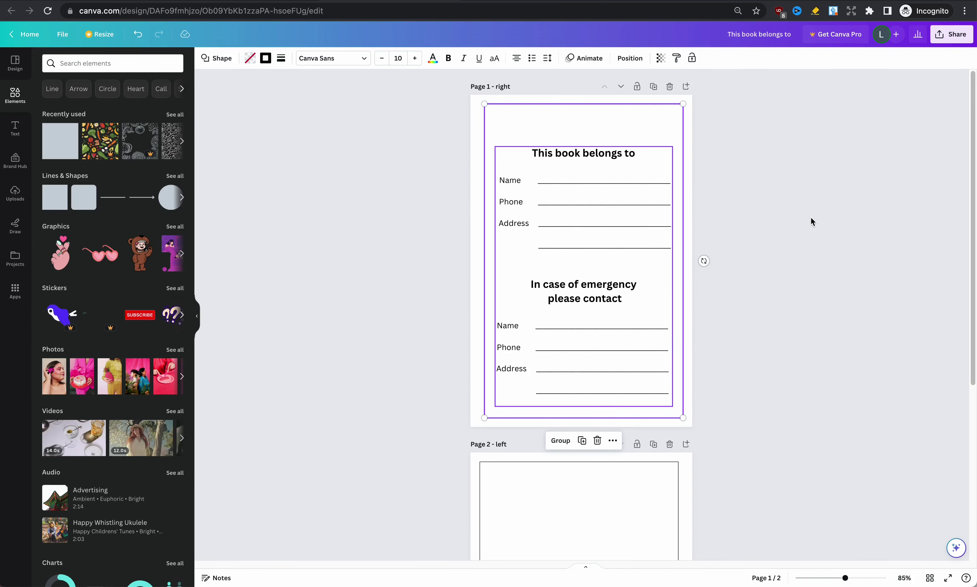
{"action": "right_click", "coordinate": [681, 134]}
{"action": "mouse_move", "coordinate": [741, 239]}
{"action": "left_click", "coordinate": [830, 316]}
{"action": "left_click", "coordinate": [720, 188]}
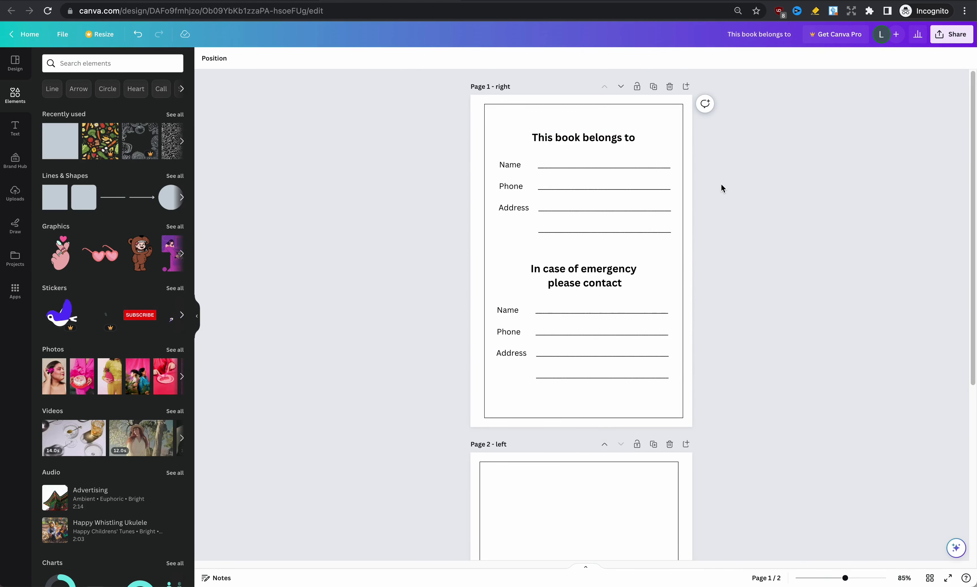
Step: Duplicate page 1 and delete everything on the copy to make a blank page 2
{"action": "scroll", "coordinate": [758, 381], "scroll_direction": "up", "scroll_amount": 2}
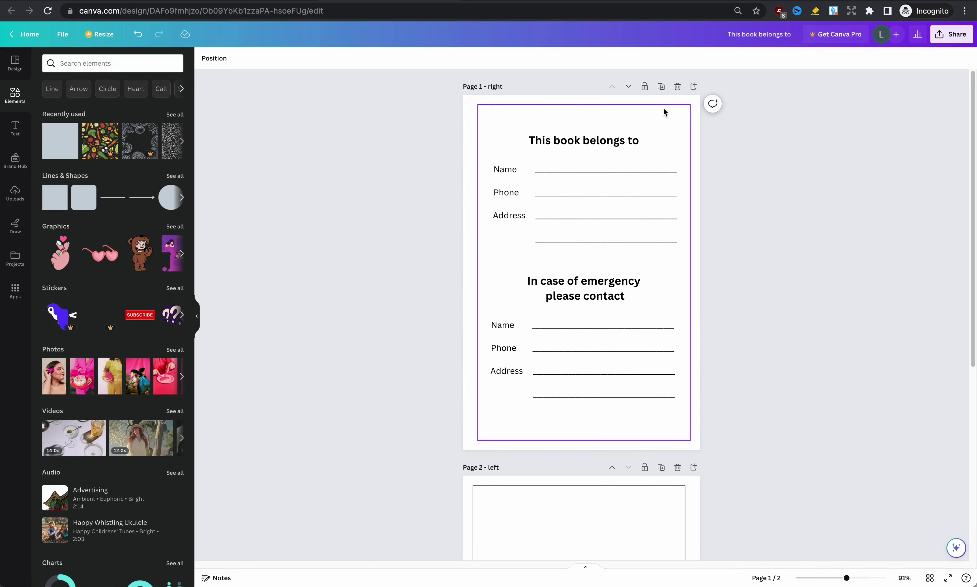
{"action": "left_click", "coordinate": [660, 86]}
{"action": "scroll", "coordinate": [717, 238], "scroll_direction": "up", "scroll_amount": 1}
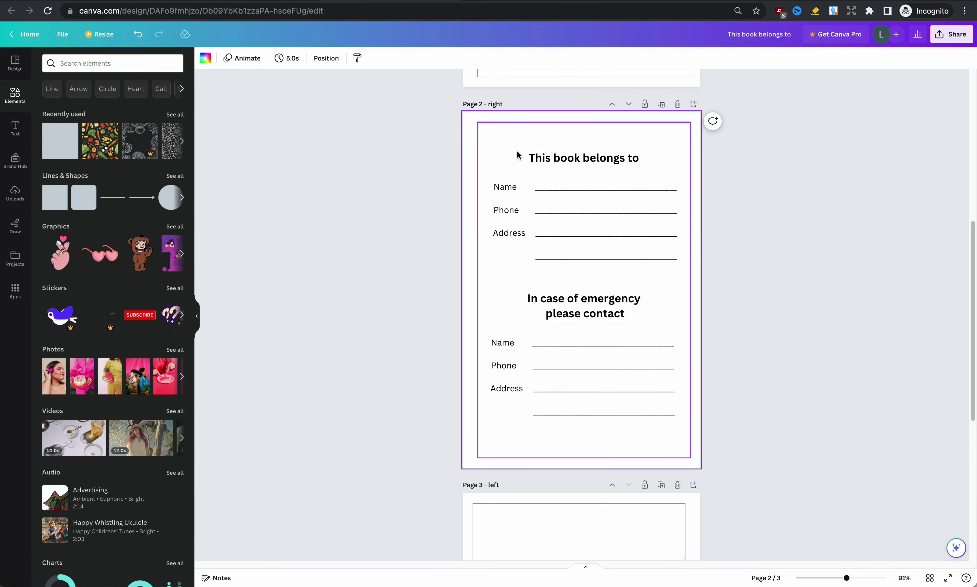
{"action": "left_click_drag", "start_coordinate": [415, 120], "coordinate": [699, 458]}
{"action": "key", "text": "Delete"}
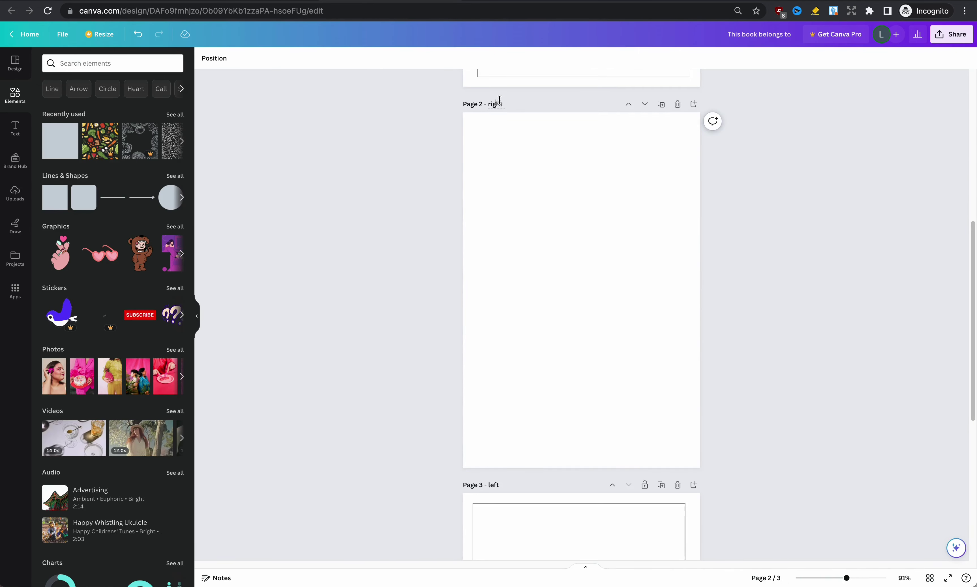
Step: Retitle the blank page 2 as "left"
{"action": "key", "text": "BackSpace"}
{"action": "key", "text": "BackSpace"}
{"action": "key", "text": "BackSpace"}
{"action": "type", "text": "left"}
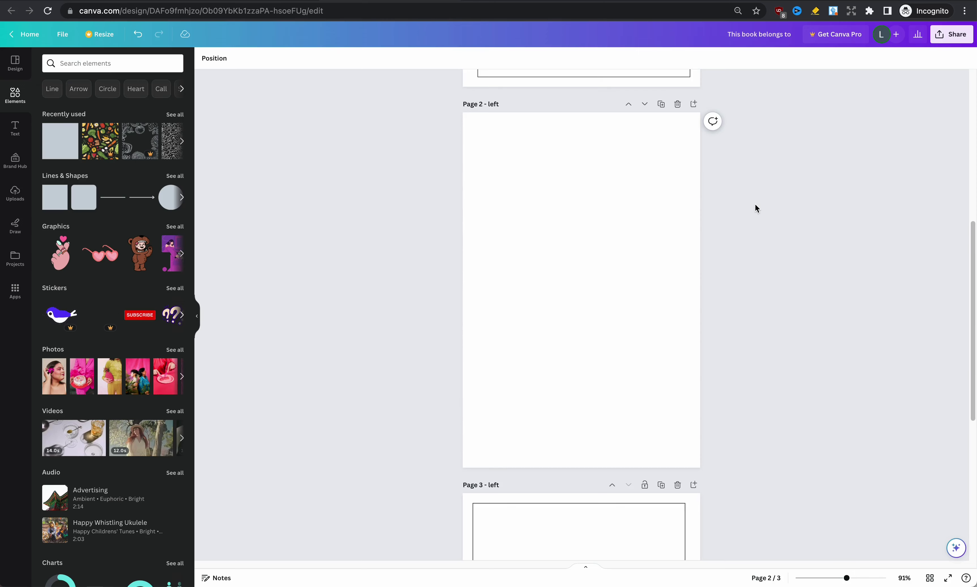
Step: Duplicate page 1 again and move the copy behind the blank left page so it becomes page 3
{"action": "scroll", "coordinate": [754, 204], "scroll_direction": "up", "scroll_amount": 9}
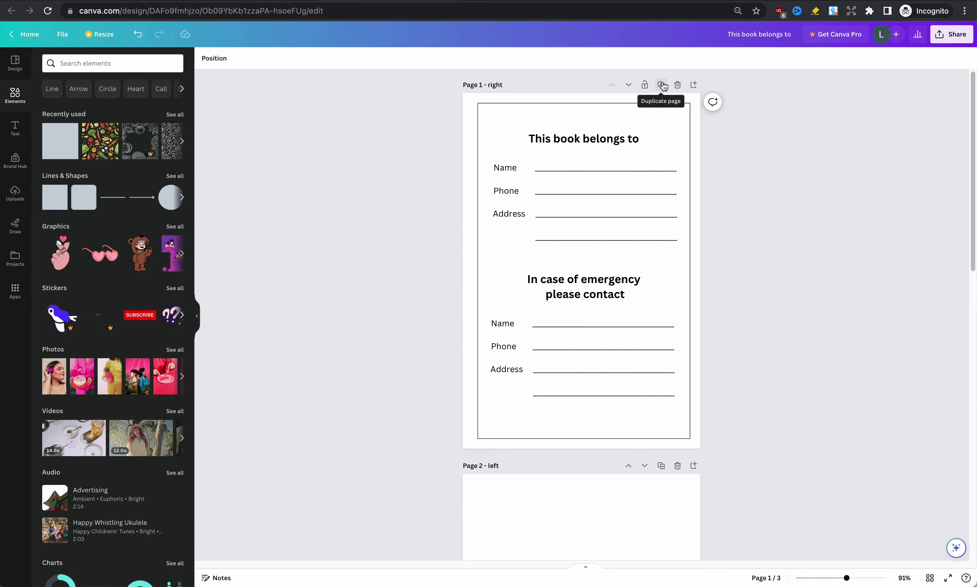
{"action": "left_click", "coordinate": [663, 86]}
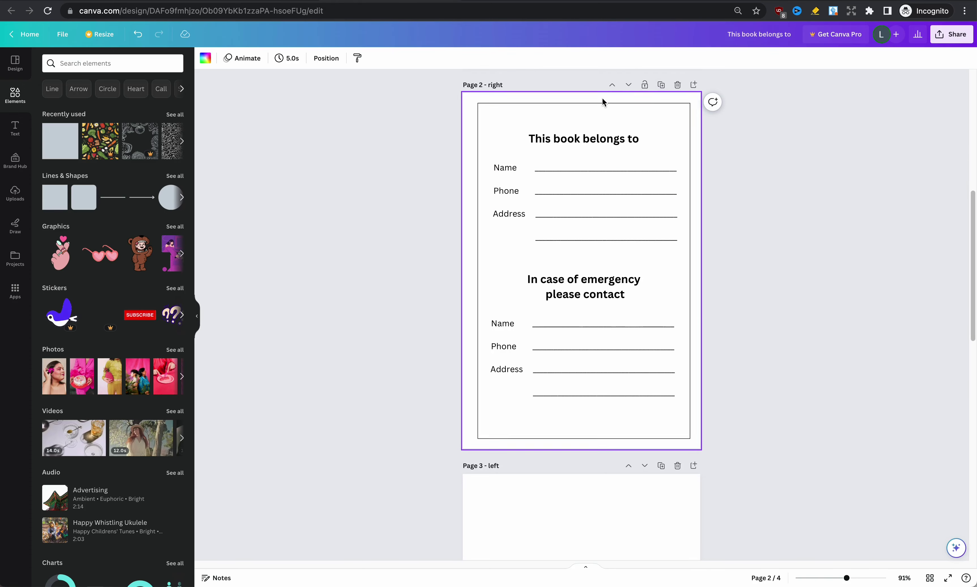
{"action": "left_click", "coordinate": [758, 239]}
{"action": "left_click", "coordinate": [930, 578]}
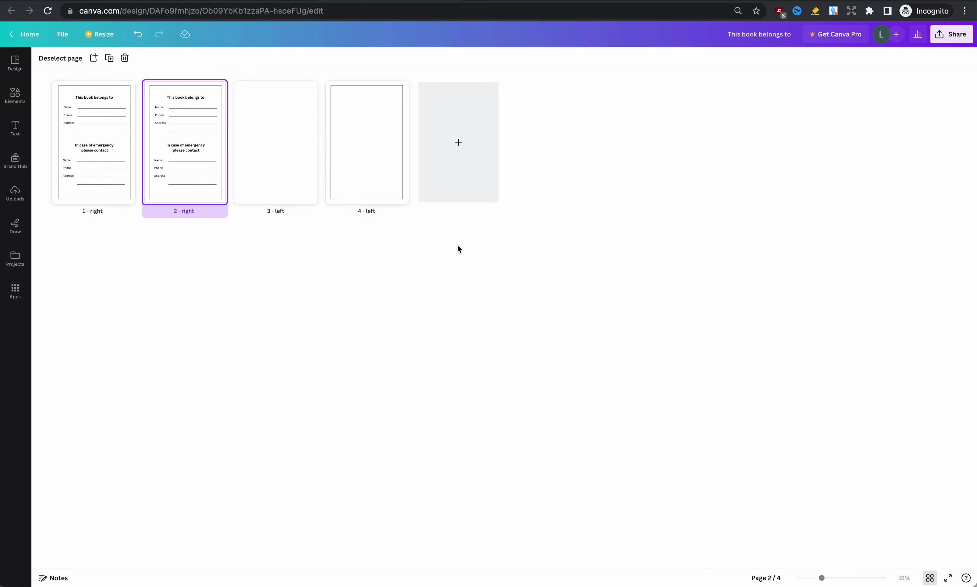
{"action": "left_click_drag", "start_coordinate": [196, 168], "coordinate": [327, 269]}
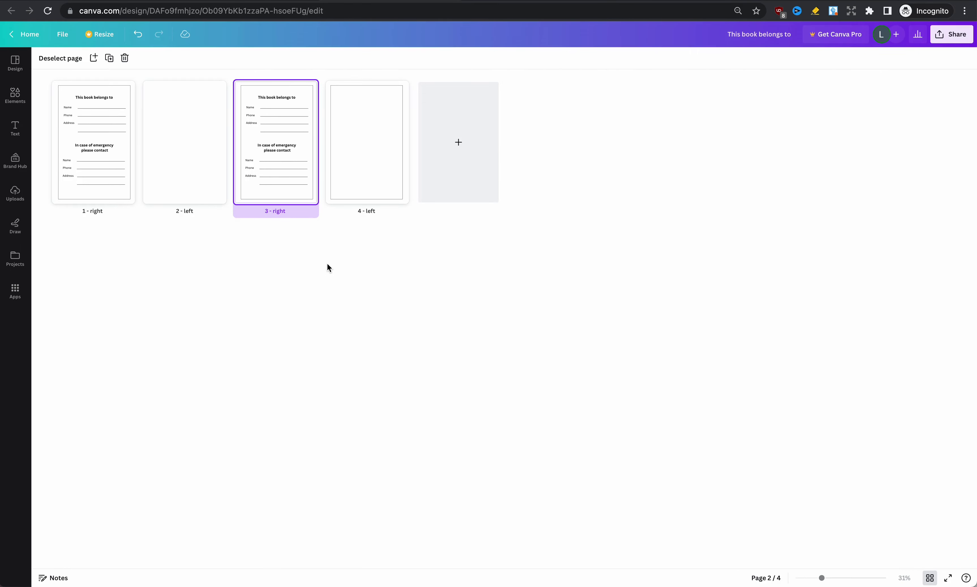
Step: Open page 3 and delete its text, keeping only the outlined frame
{"action": "double_click", "coordinate": [281, 190]}
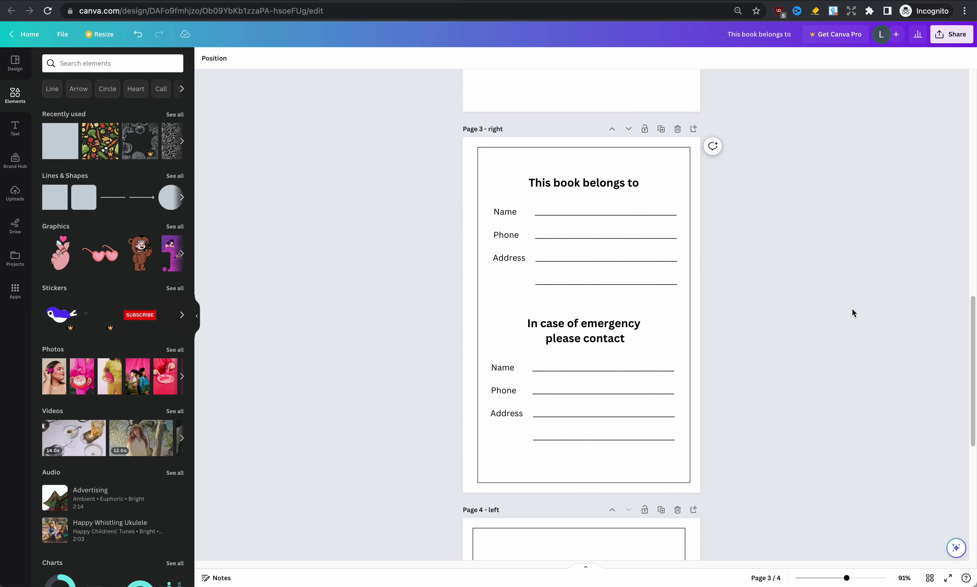
{"action": "left_click", "coordinate": [557, 235]}
{"action": "key", "text": "Delete"}
{"action": "left_click", "coordinate": [578, 401]}
{"action": "key", "text": "Delete"}
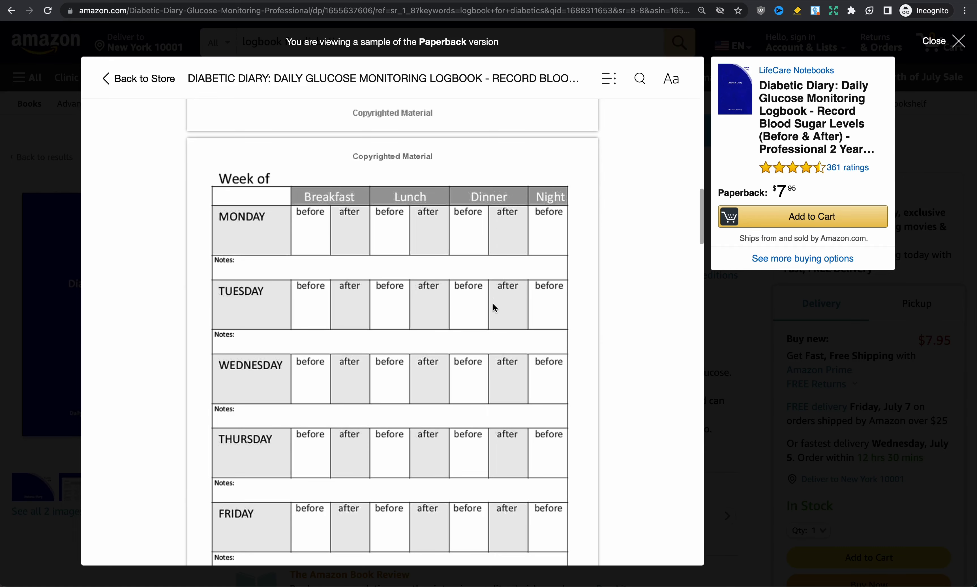
Step: Check the diary sample's weekly log on Amazon, search Canva's elements for "table" and place the plain grid table on page 3
{"action": "scroll", "coordinate": [609, 370], "scroll_direction": "down", "scroll_amount": 1}
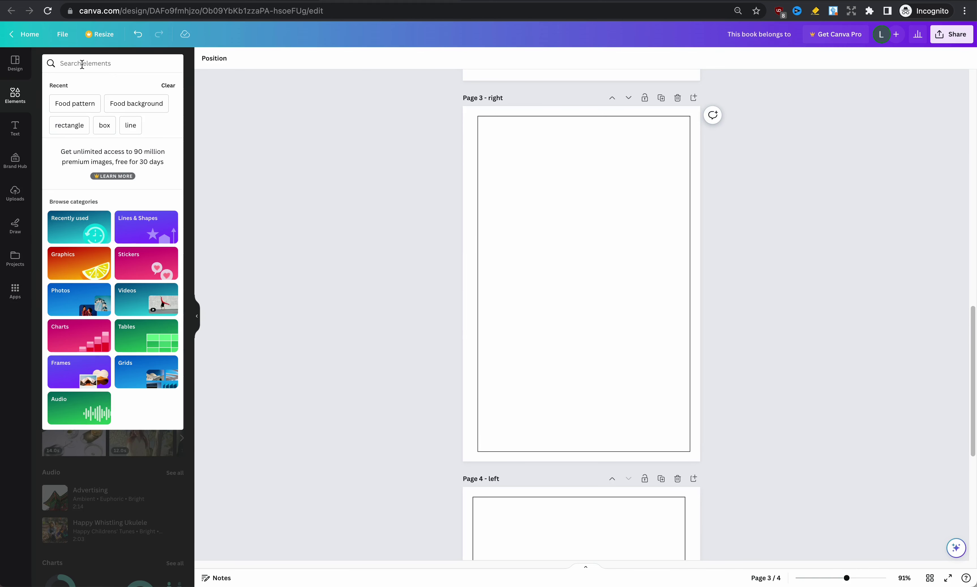
{"action": "type", "text": "ta"}
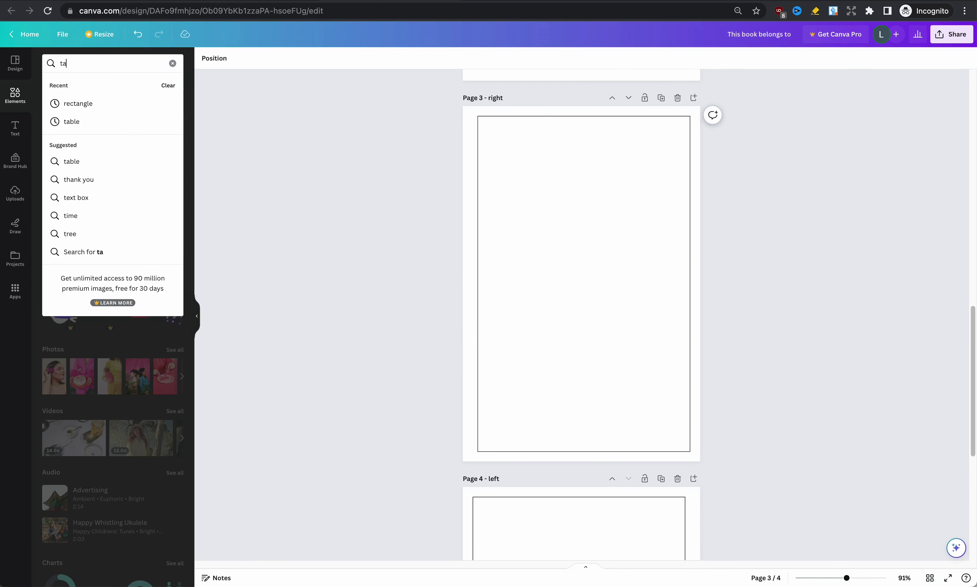
{"action": "left_click", "coordinate": [115, 122]}
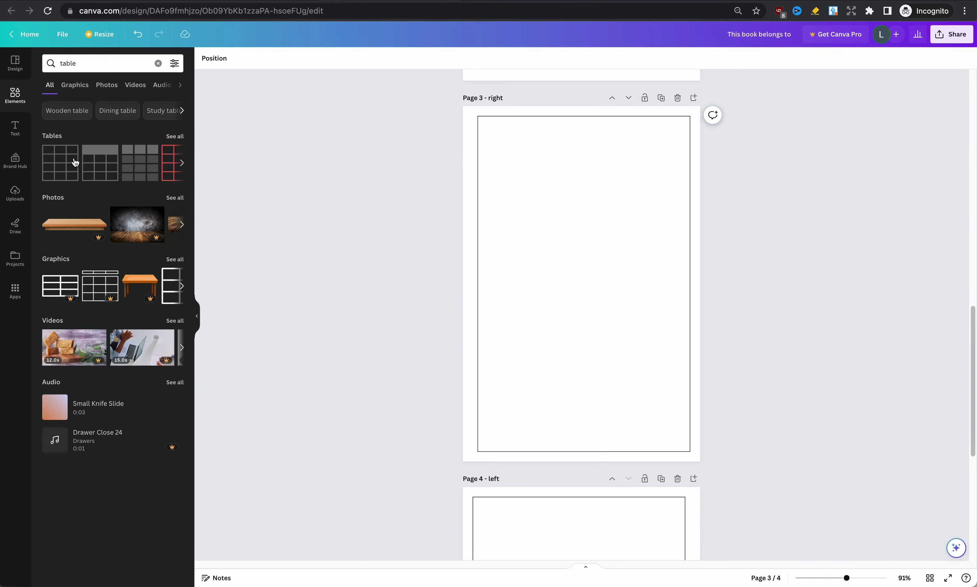
{"action": "left_click_drag", "start_coordinate": [61, 168], "coordinate": [552, 167]}
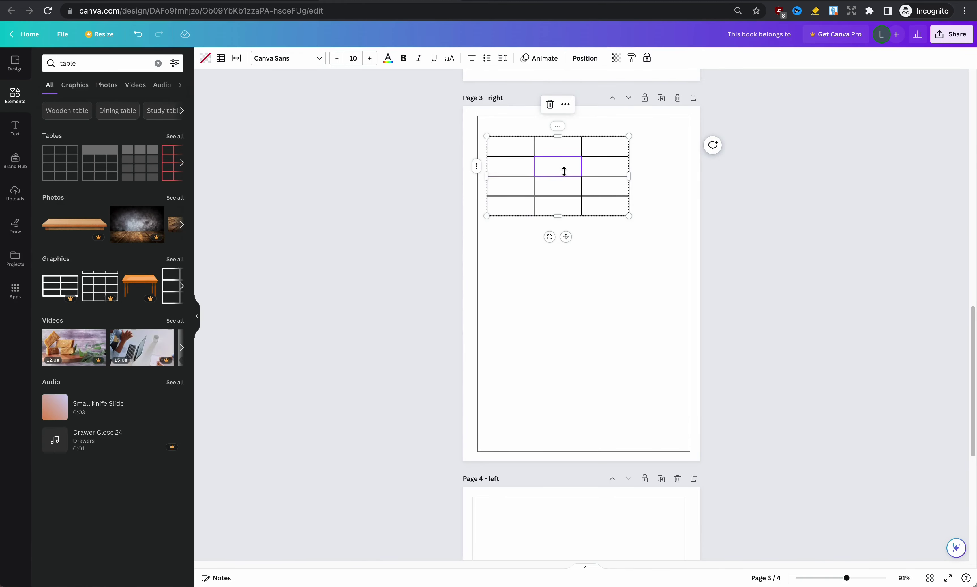
Step: Expand the table on page 3 to eight columns and reduce it to three rows
{"action": "left_click", "coordinate": [628, 128]}
{"action": "left_click", "coordinate": [629, 127]}
{"action": "left_click", "coordinate": [629, 127]}
{"action": "left_click", "coordinate": [629, 127]}
{"action": "left_click", "coordinate": [628, 128]}
Step: Merge the table's first-row cells in pairs across columns 2–3, 4–5 and 6–7
{"action": "scroll", "coordinate": [628, 128], "scroll_direction": "up", "scroll_amount": 3}
{"action": "left_click", "coordinate": [508, 177], "text": "shift"}
{"action": "right_click", "coordinate": [508, 179]}
{"action": "left_click", "coordinate": [534, 266]}
{"action": "left_click", "coordinate": [557, 175], "text": "shift"}
{"action": "right_click", "coordinate": [557, 175]}
{"action": "left_click", "coordinate": [603, 270]}
{"action": "left_click", "coordinate": [587, 178]}
{"action": "left_click", "coordinate": [610, 174], "text": "shift"}
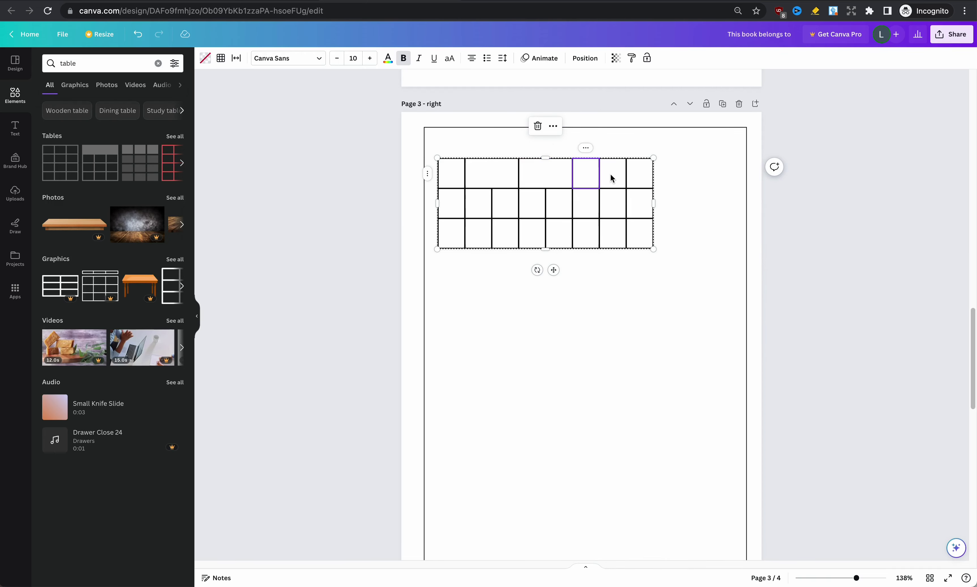
{"action": "right_click", "coordinate": [610, 173]}
{"action": "left_click", "coordinate": [647, 269]}
Step: Widen the table to nearly the frame's width and reduce its row heights
{"action": "left_click_drag", "start_coordinate": [654, 203], "coordinate": [741, 200]}
{"action": "left_click_drag", "start_coordinate": [434, 188], "coordinate": [434, 180]}
{"action": "left_click_drag", "start_coordinate": [505, 249], "coordinate": [506, 241]}
Step: Size the table's columns evenly
{"action": "left_click", "coordinate": [457, 202]}
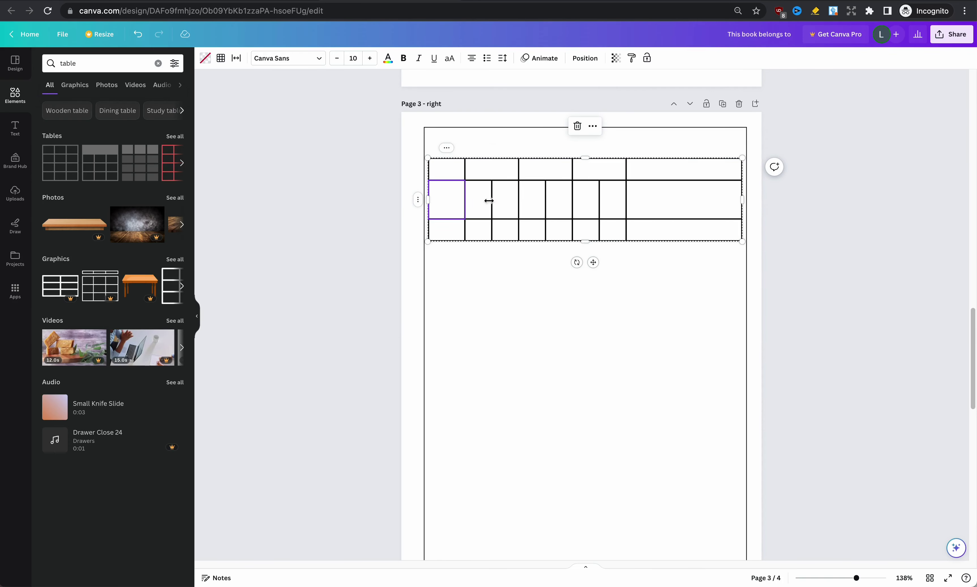
{"action": "left_click_drag", "start_coordinate": [478, 198], "coordinate": [654, 199]}
{"action": "right_click", "coordinate": [654, 200]}
{"action": "left_click", "coordinate": [685, 401]}
Step: Merge all cells of the table's bottom row into one full-width cell
{"action": "left_click_drag", "start_coordinate": [448, 225], "coordinate": [712, 222]}
{"action": "right_click", "coordinate": [712, 222]}
{"action": "left_click", "coordinate": [742, 315]}
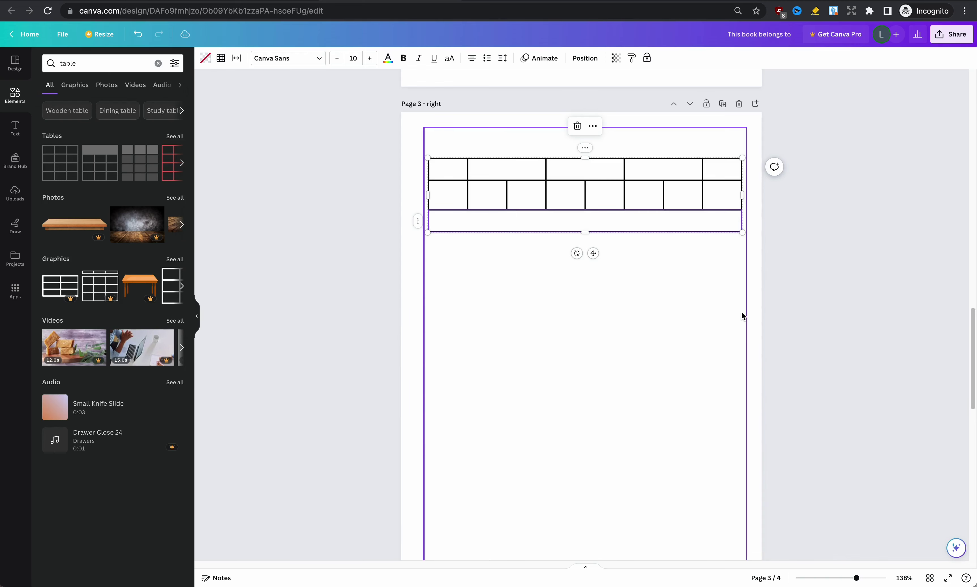
Step: Give all of the table's borders a solid line with a border weight of 1
{"action": "left_click", "coordinate": [205, 58]}
{"action": "left_click", "coordinate": [479, 218]}
{"action": "left_click", "coordinate": [689, 59]}
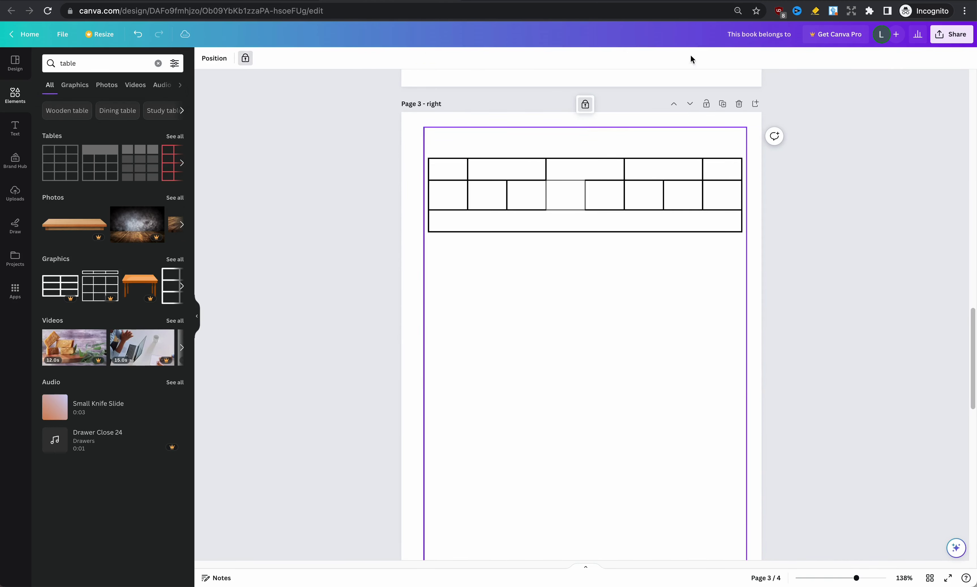
{"action": "left_click", "coordinate": [245, 58]}
{"action": "left_click", "coordinate": [221, 58]}
{"action": "left_click", "coordinate": [286, 101]}
{"action": "left_click", "coordinate": [349, 114]}
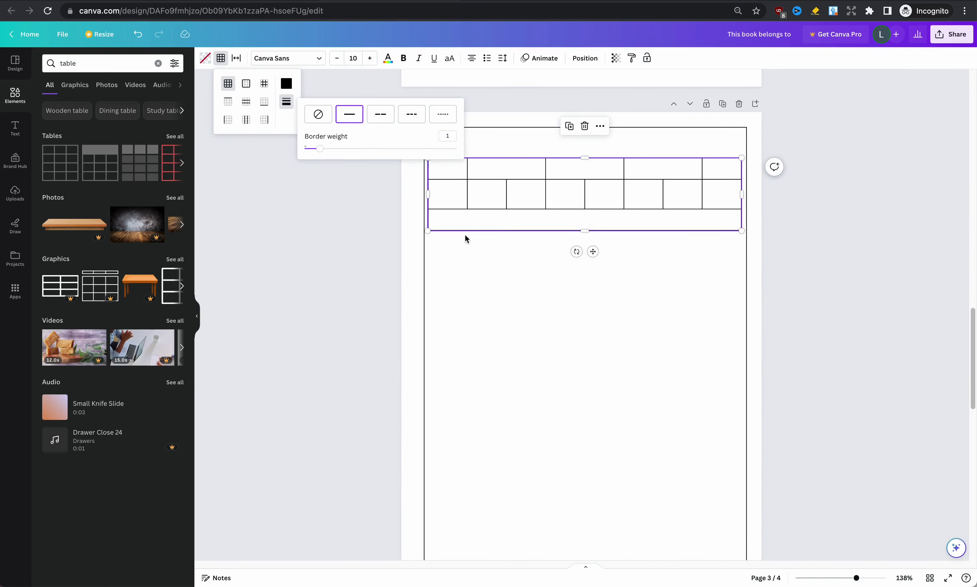
Step: Label the table's header cells "Breakfast", "Lunch", "Dinner" and "Night"
{"action": "left_click", "coordinate": [506, 169]}
{"action": "type", "text": "Breakfast"}
{"action": "left_click", "coordinate": [584, 168]}
{"action": "type", "text": "Lunch"}
{"action": "left_click", "coordinate": [663, 168]}
{"action": "type", "text": "Dinner"}
{"action": "left_click", "coordinate": [721, 168]}
{"action": "type", "text": "Night"}
Step: Fill the second row with "before" and "after" under each meal and "before" under Night
{"action": "left_click", "coordinate": [487, 194]}
{"action": "type", "text": "before"}
{"action": "left_click", "coordinate": [564, 194]}
{"action": "type", "text": "before"}
{"action": "left_click", "coordinate": [642, 194]}
{"action": "type", "text": "before"}
{"action": "left_click", "coordinate": [721, 194]}
{"action": "type", "text": "before"}
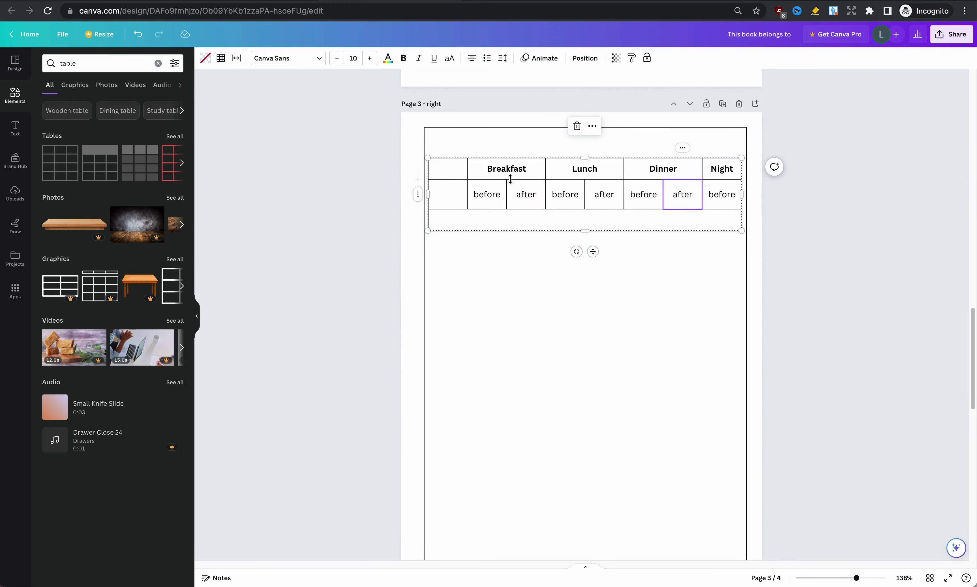
Step: Set the text size of all "before" and "after" labels to 8
{"action": "left_click_drag", "start_coordinate": [492, 194], "coordinate": [719, 196]}
{"action": "left_click", "coordinate": [337, 58]}
{"action": "left_click", "coordinate": [337, 58]}
{"action": "left_click", "coordinate": [336, 58]}
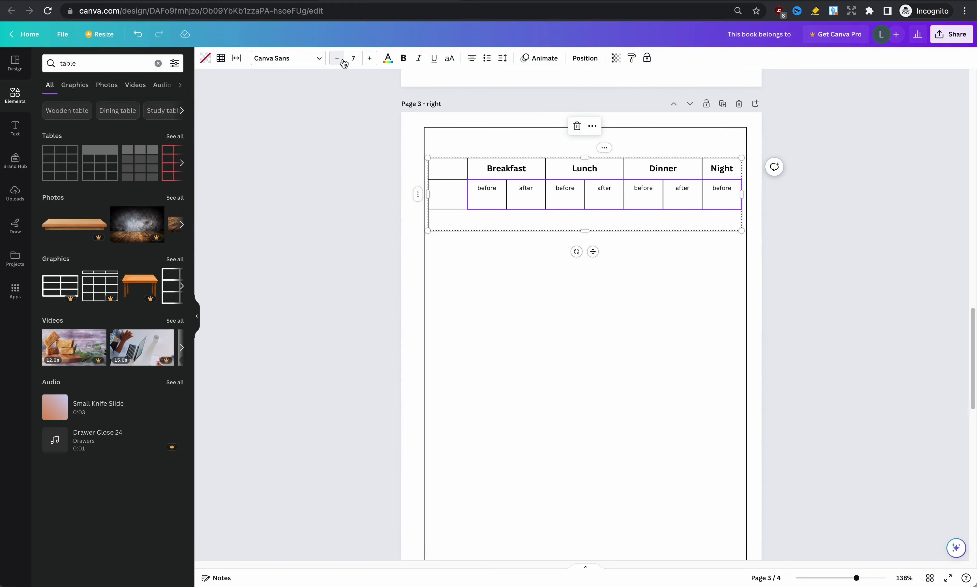
{"action": "left_click", "coordinate": [367, 60]}
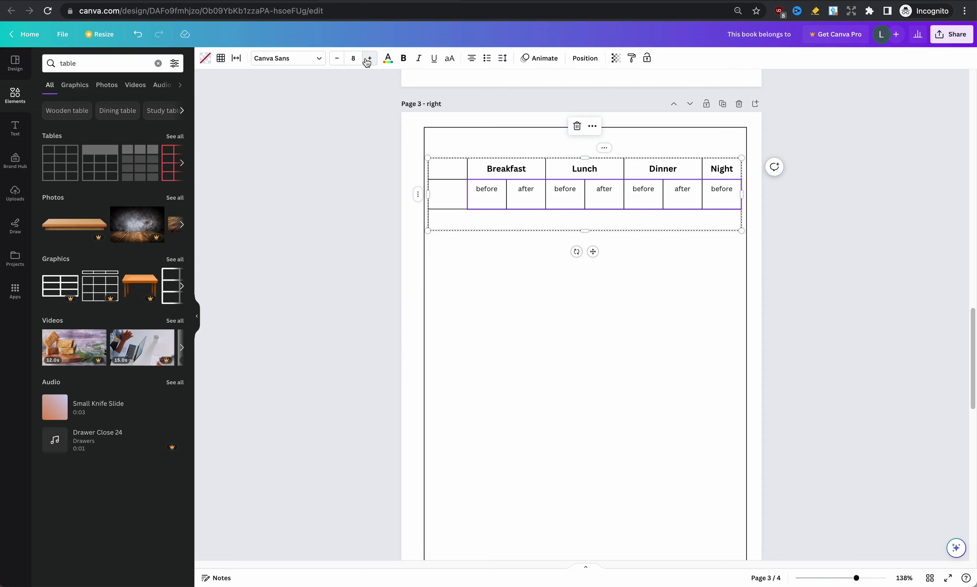
Step: Enter "MON" in the first cell of the table's second row and a left-aligned "Notes" in the bottom row
{"action": "left_click", "coordinate": [452, 200]}
{"action": "type", "text": "MON"}
{"action": "left_click", "coordinate": [455, 221]}
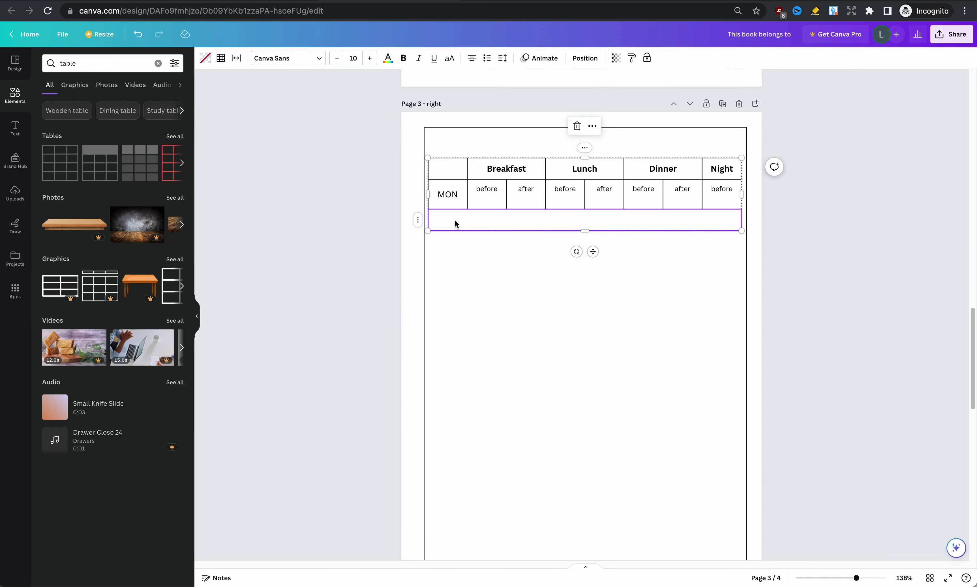
{"action": "type", "text": "Notes"}
{"action": "key", "text": "ctrl+a"}
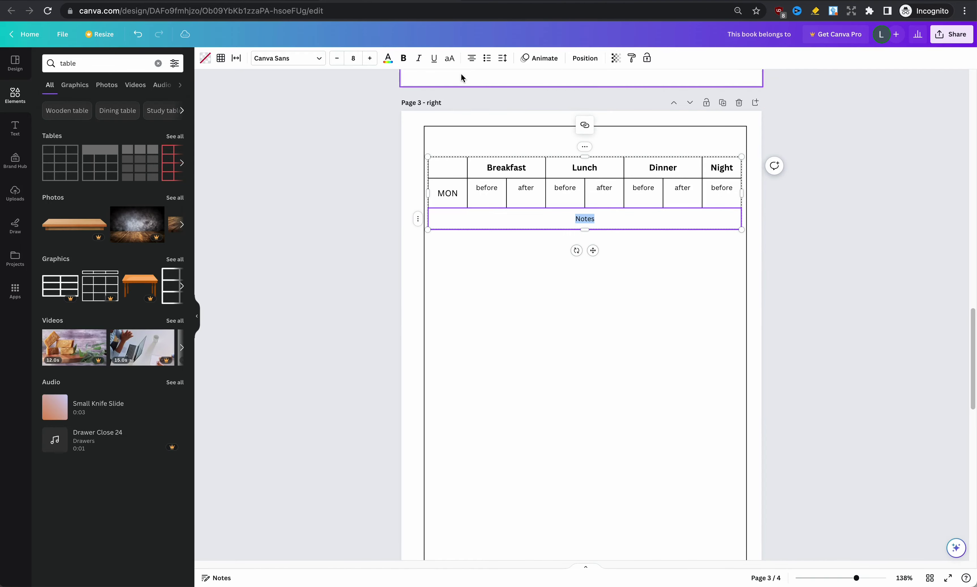
{"action": "left_click", "coordinate": [472, 59]}
Step: Duplicate the day table six times down the page and label the copies "TUE", "WED", "THU", "FRI", "SAT" and "SUN"
{"action": "key", "text": "ctrl+d"}
{"action": "key", "text": "ctrl+d"}
{"action": "key", "text": "ctrl+d"}
{"action": "key", "text": "ctrl+d"}
{"action": "key", "text": "ctrl+d"}
{"action": "key", "text": "ctrl+d"}
{"action": "scroll", "coordinate": [862, 262], "scroll_direction": "up", "scroll_amount": 2}
{"action": "type", "text": "TUEWEDTHUFRISATSUN"}
Step: Select all seven day tables on page 3 and position the stack inside the margin frame
{"action": "key", "text": "ctrl+0"}
{"action": "left_click_drag", "start_coordinate": [425, 133], "coordinate": [635, 491]}
{"action": "mouse_move", "coordinate": [596, 169]}
{"action": "left_mouse_down"}
{"action": "mouse_move", "coordinate": [595, 184]}
{"action": "mouse_move", "coordinate": [595, 174]}
{"action": "left_mouse_up"}
{"action": "left_click", "coordinate": [733, 163]}
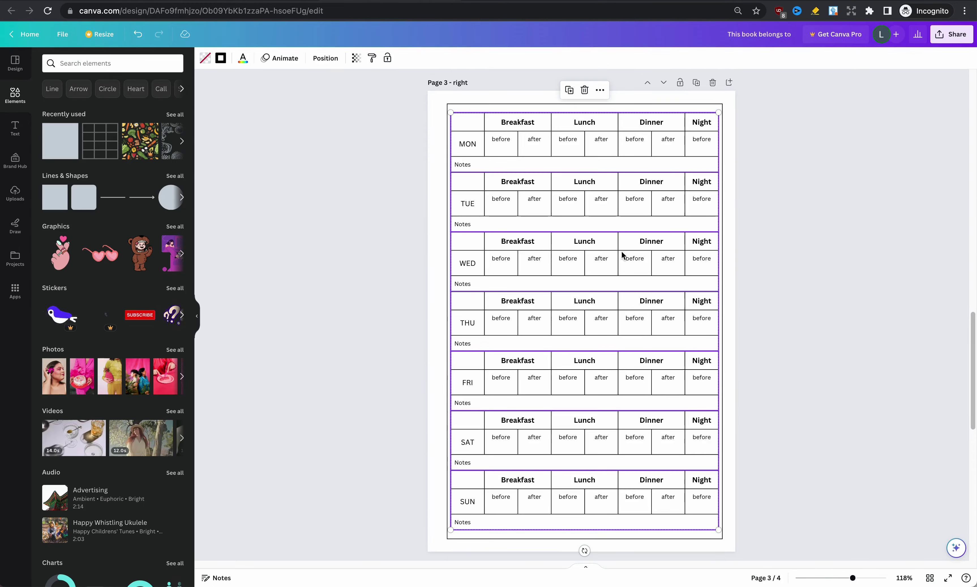
{"action": "left_click", "coordinate": [601, 90]}
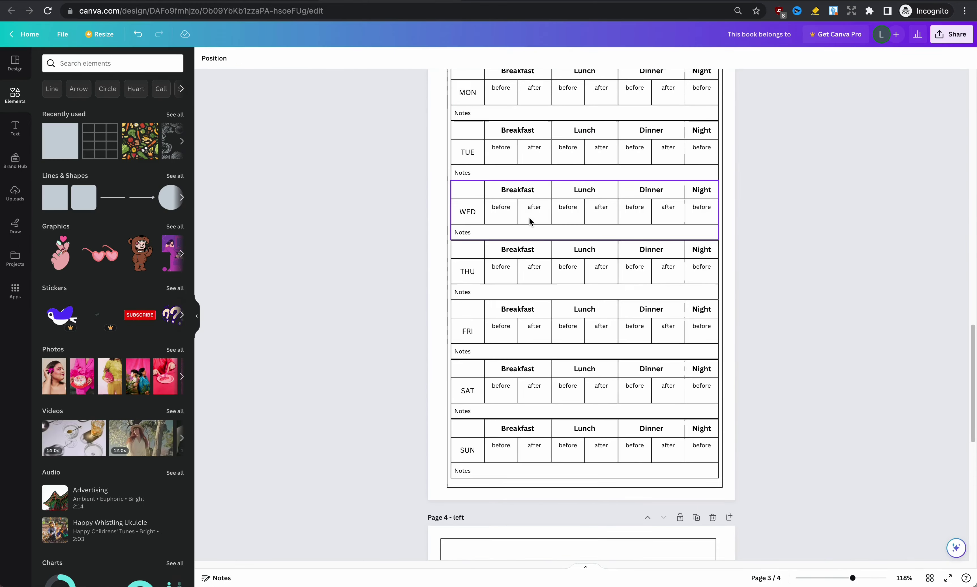
Step: Copy the seven day tables onto page 4 and fit them inside its margin frame
{"action": "scroll", "coordinate": [529, 222], "scroll_direction": "down", "scroll_amount": 5}
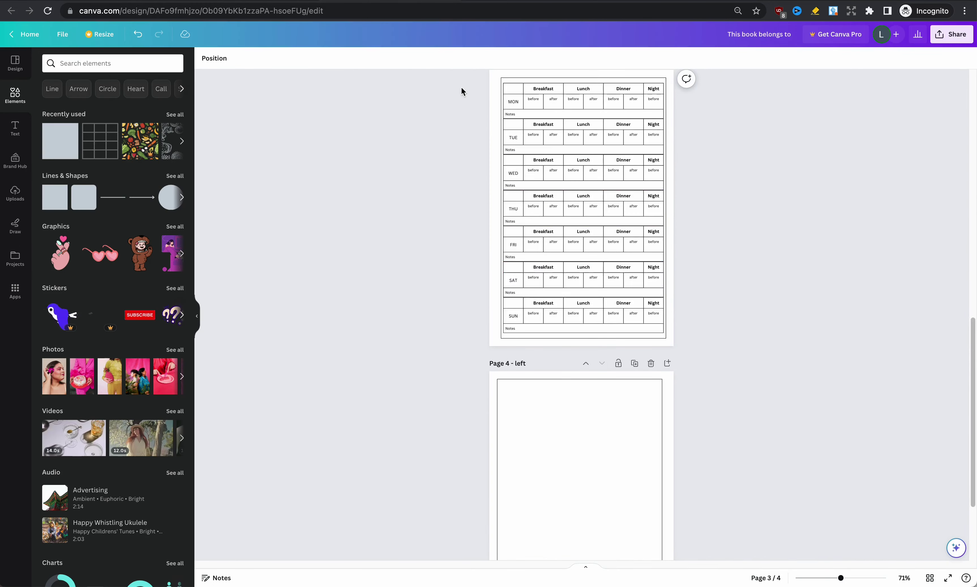
{"action": "left_click", "coordinate": [571, 188]}
{"action": "scroll", "coordinate": [593, 170], "scroll_direction": "down", "scroll_amount": 2}
{"action": "left_click_drag", "start_coordinate": [593, 170], "coordinate": [580, 384]}
Step: Title page 2 "left blank", page 3 "main right" and page 4 "main left", and remove the margin frames
{"action": "scroll", "coordinate": [581, 384], "scroll_direction": "up", "scroll_amount": 4}
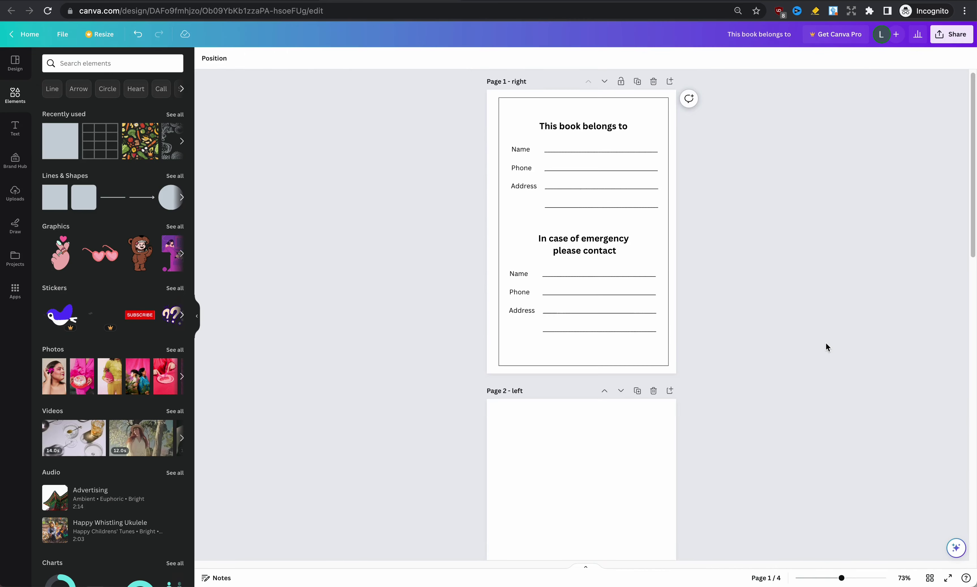
{"action": "scroll", "coordinate": [826, 345], "scroll_direction": "down", "scroll_amount": 3}
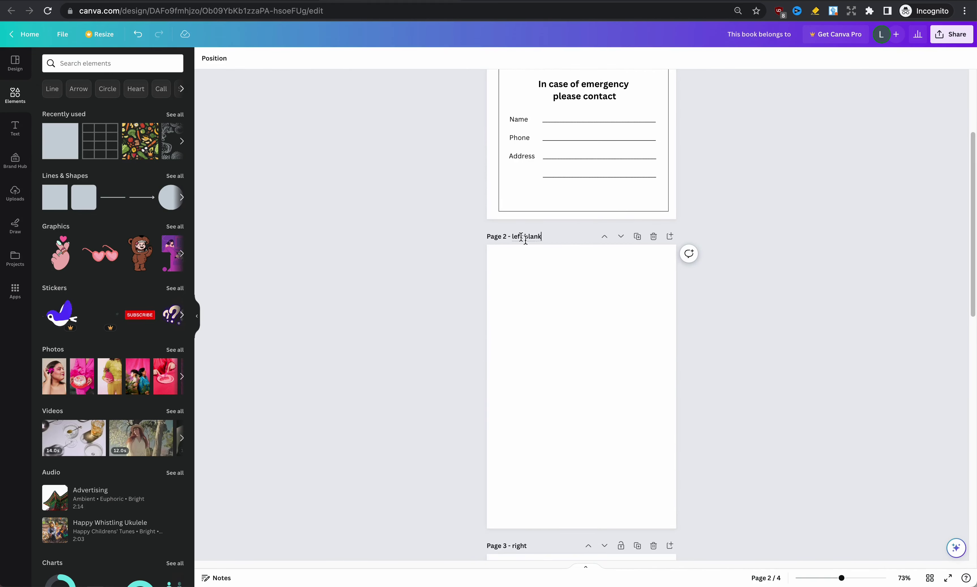
{"action": "scroll", "coordinate": [522, 236], "scroll_direction": "down", "scroll_amount": 5}
{"action": "scroll", "coordinate": [732, 395], "scroll_direction": "down", "scroll_amount": 4}
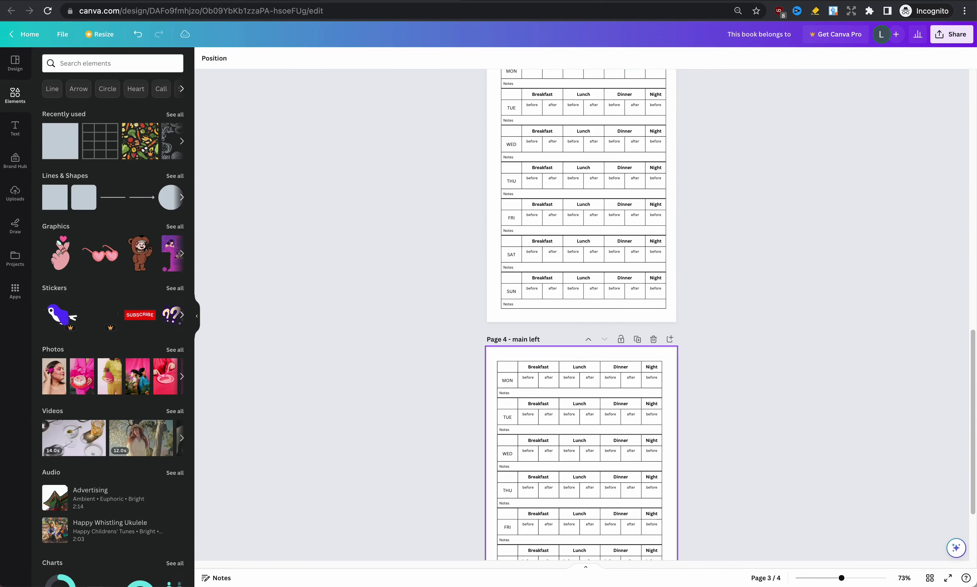
{"action": "scroll", "coordinate": [727, 391], "scroll_direction": "down", "scroll_amount": 3}
Step: Duplicate pages 3 and 4 as a pair repeatedly until the design has 72 pages
{"action": "left_click", "coordinate": [929, 578]}
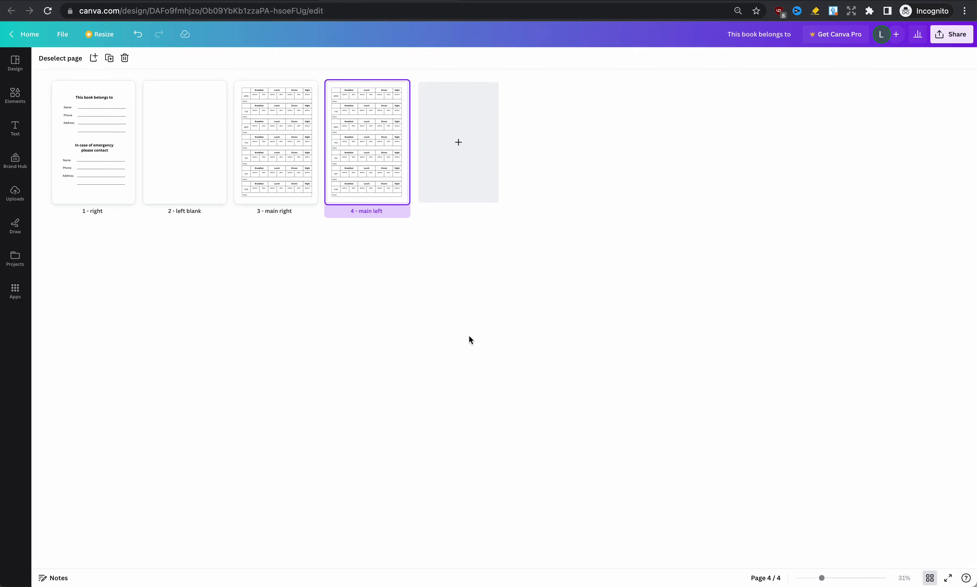
{"action": "left_click", "coordinate": [276, 143], "text": "shift"}
{"action": "key", "text": "super+d"}
{"action": "key", "text": "super+d"}
{"action": "key", "text": "super+d"}
{"action": "key", "text": "super+d"}
{"action": "key", "text": "super+d"}
{"action": "key", "text": "super+d"}
{"action": "key", "text": "super+d"}
{"action": "key", "text": "super+d"}
{"action": "key", "text": "super+d"}
{"action": "key", "text": "super+d"}
{"action": "key", "text": "super+d"}
{"action": "key", "text": "super+d"}
{"action": "key", "text": "super+d"}
{"action": "key", "text": "super+d"}
{"action": "key", "text": "super+d"}
{"action": "key", "text": "super+d"}
{"action": "key", "text": "super+d"}
{"action": "key", "text": "super+d"}
{"action": "key", "text": "super+d"}
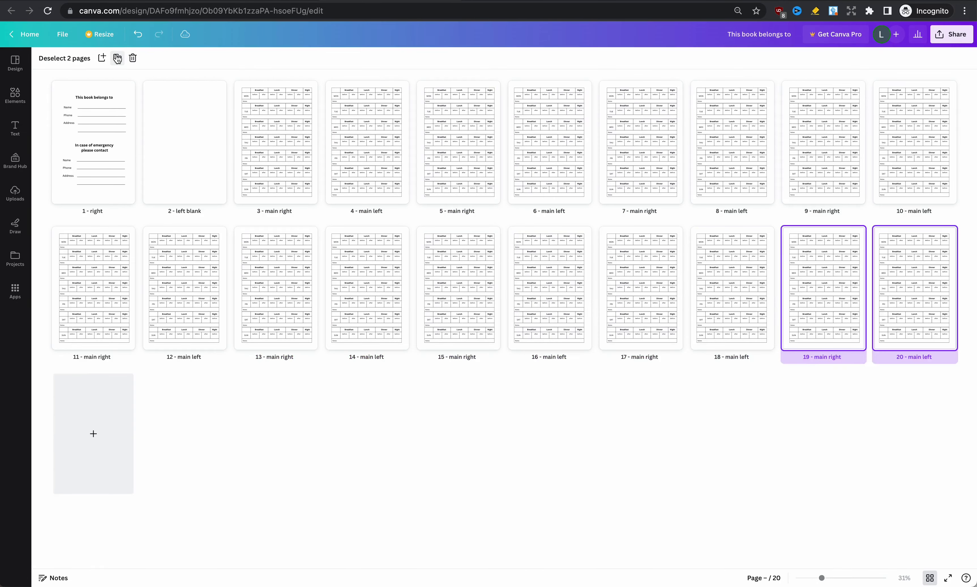
{"action": "key", "text": "super+d"}
{"action": "key", "text": "super+d"}
{"action": "key", "text": "super+d"}
{"action": "key", "text": "super+d"}
{"action": "key", "text": "super+d"}
{"action": "key", "text": "super+d"}
{"action": "key", "text": "super+d"}
{"action": "key", "text": "super+d"}
{"action": "key", "text": "super+d"}
{"action": "key", "text": "super+d"}
{"action": "key", "text": "super+d"}
{"action": "key", "text": "super+d"}
{"action": "key", "text": "super+d"}
{"action": "key", "text": "super+d"}
{"action": "key", "text": "super+d"}
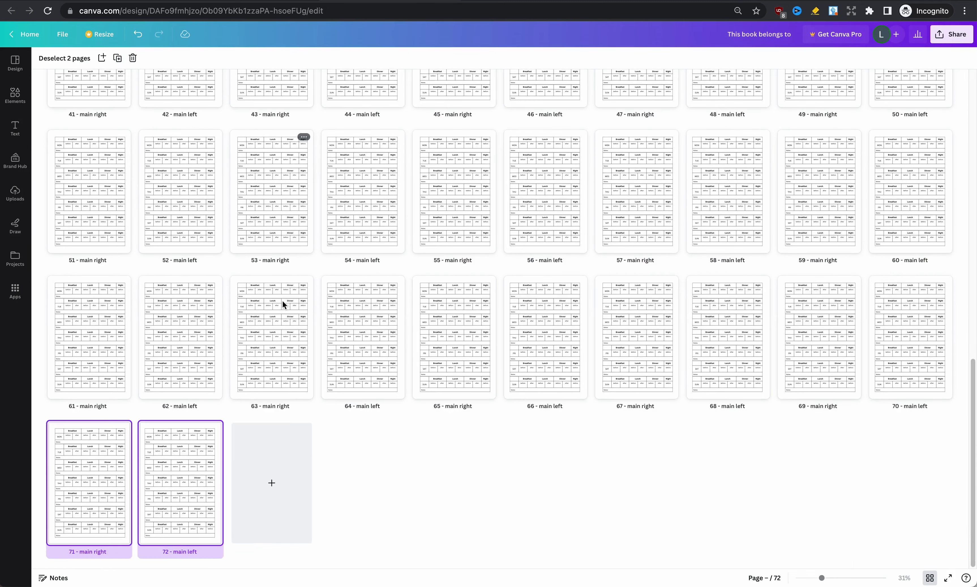
Step: Delete pages 71 and 72 from the design
{"action": "left_click", "coordinate": [96, 518]}
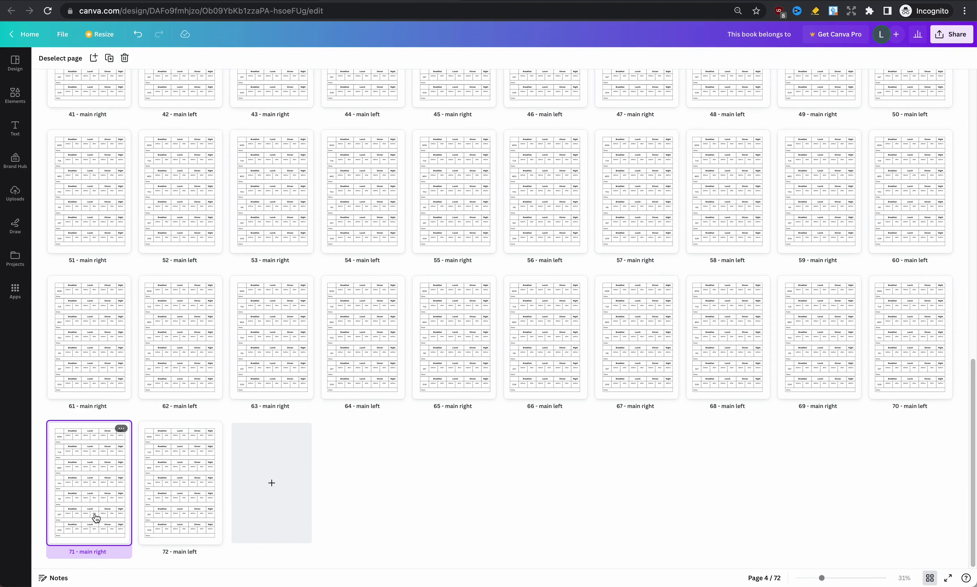
{"action": "left_click", "coordinate": [121, 428]}
{"action": "left_click", "coordinate": [171, 476]}
Step: Download all 70 pages as a PDF Print file with the RGB colour profile
{"action": "left_click", "coordinate": [950, 34]}
{"action": "left_click", "coordinate": [923, 99]}
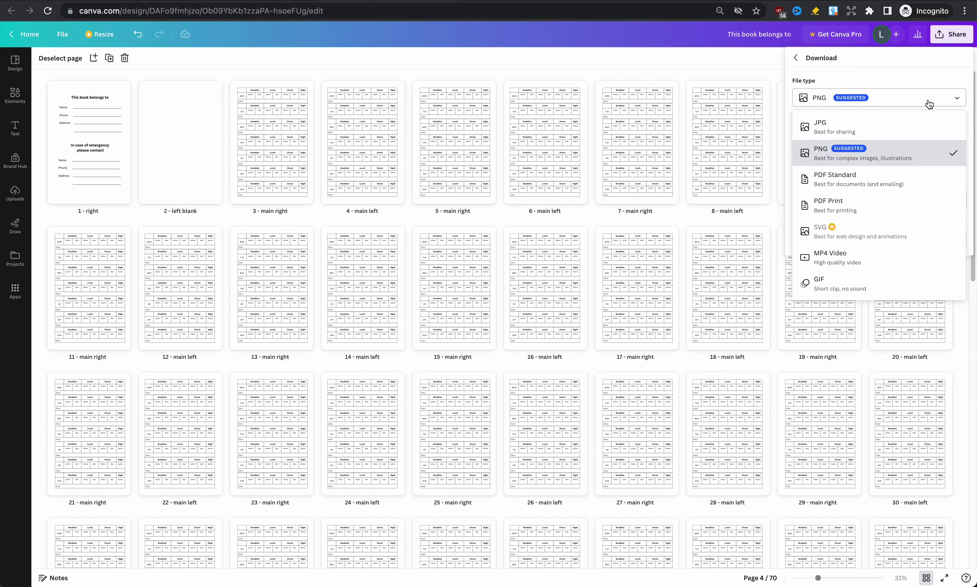
{"action": "left_click", "coordinate": [871, 215]}
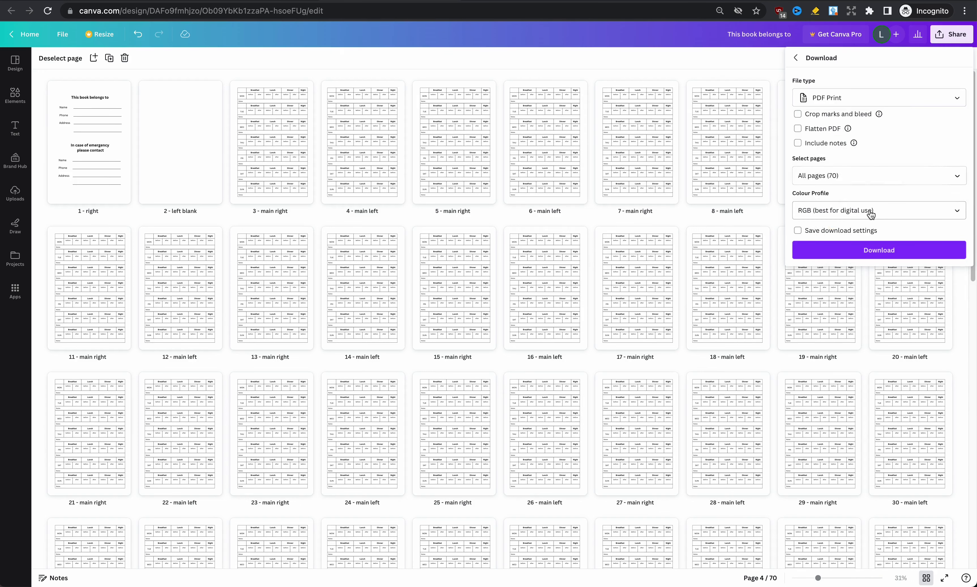
{"action": "left_click", "coordinate": [884, 256]}
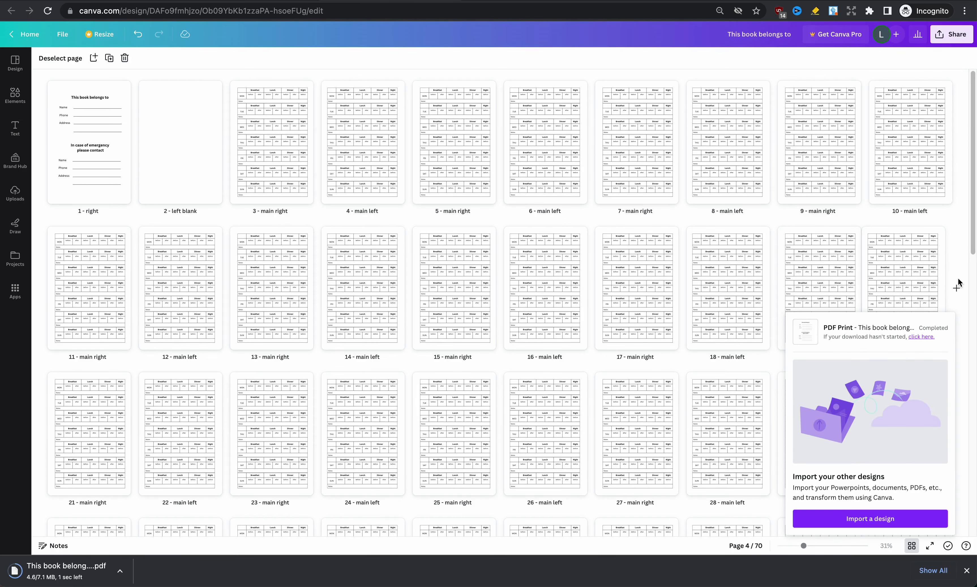
Step: Show the downloaded PDF in its folder and rename it "Logbook 70"
{"action": "left_click", "coordinate": [119, 572]}
{"action": "left_click", "coordinate": [146, 556]}
{"action": "key", "text": "Return"}
{"action": "key", "text": "super+v"}
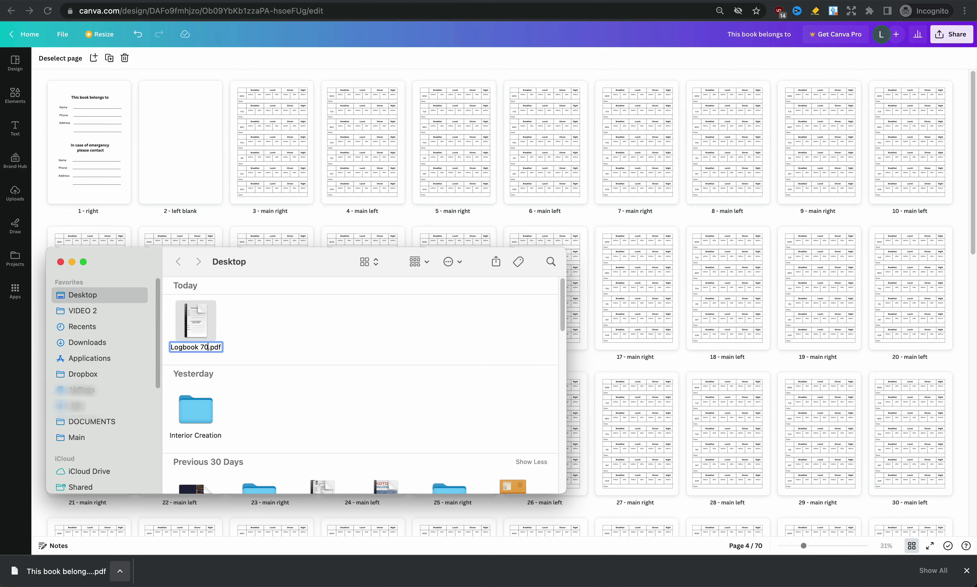
{"action": "key", "text": "Return"}
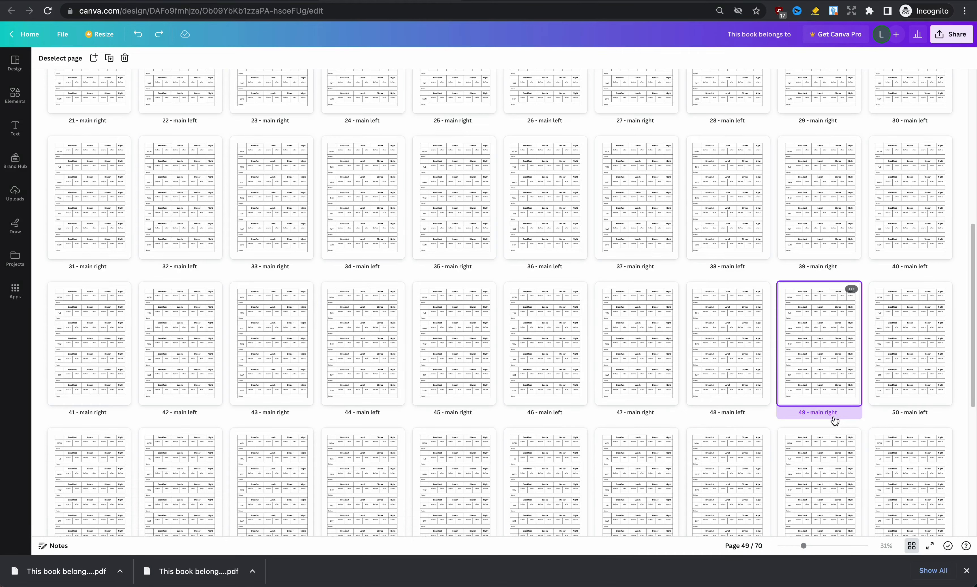
Step: Delete all the tables from pages 49 and 50 so both pages are blank
{"action": "left_click", "coordinate": [914, 364], "text": "shift"}
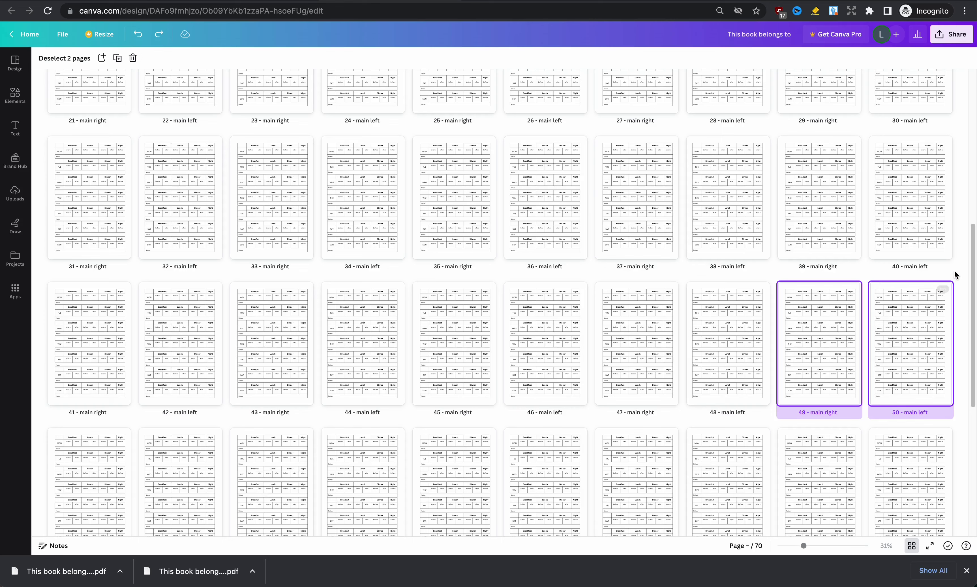
{"action": "double_click", "coordinate": [833, 329]}
{"action": "left_click_drag", "start_coordinate": [469, 168], "coordinate": [640, 432]}
{"action": "key", "text": "Delete"}
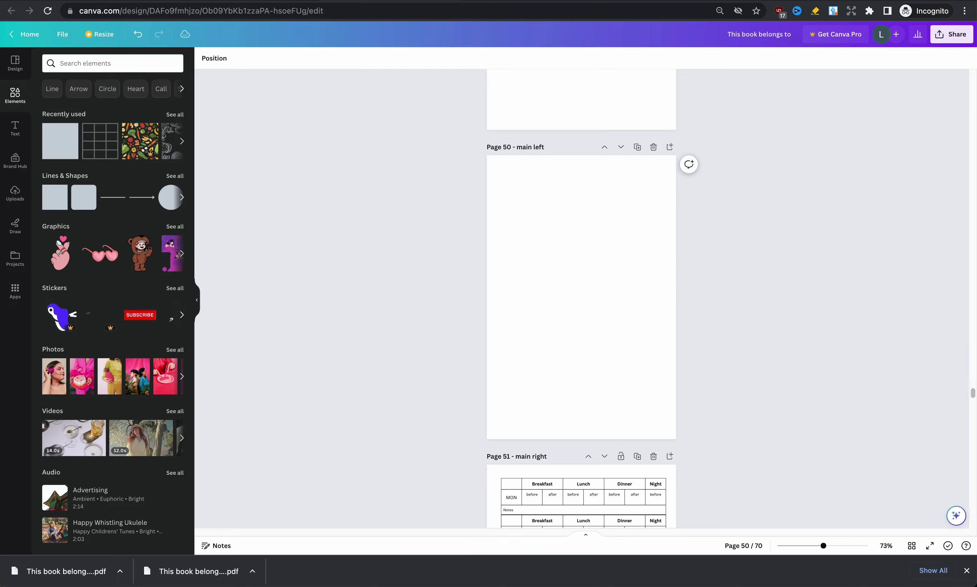
Step: Download only pages 11 to 50 as a PDF Print file
{"action": "left_click", "coordinate": [911, 545]}
{"action": "scroll", "coordinate": [236, 290], "scroll_direction": "up", "scroll_amount": 4}
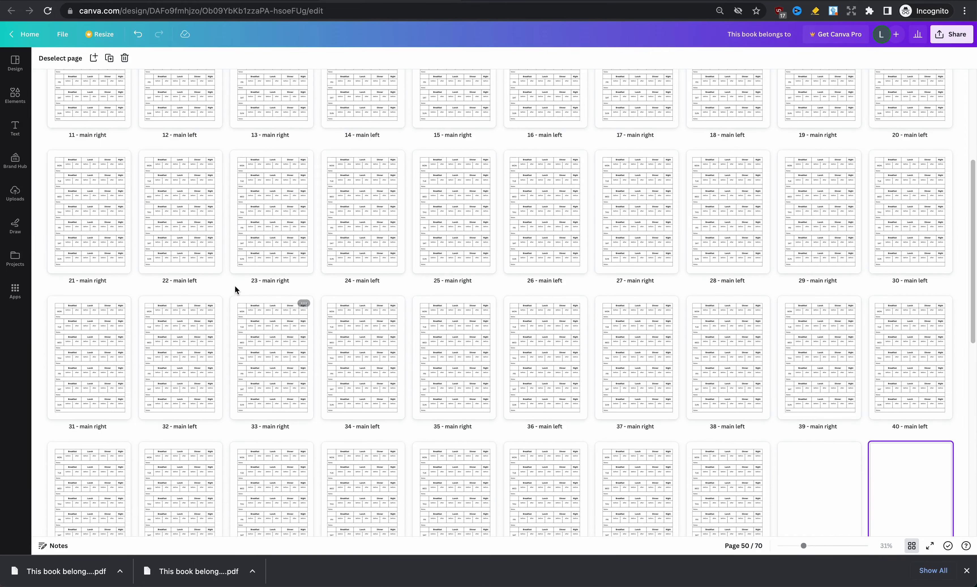
{"action": "left_click", "coordinate": [100, 187], "text": "shift"}
{"action": "scroll", "coordinate": [284, 227], "scroll_direction": "down", "scroll_amount": 3}
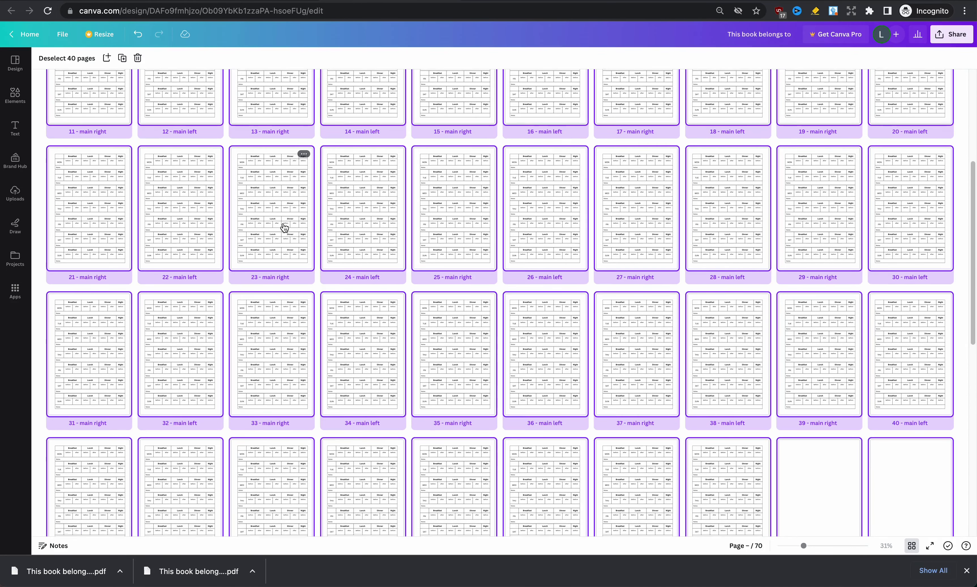
{"action": "scroll", "coordinate": [283, 227], "scroll_direction": "down", "scroll_amount": 1}
{"action": "left_click", "coordinate": [950, 35]}
{"action": "left_click", "coordinate": [829, 265]}
{"action": "left_click", "coordinate": [878, 99]}
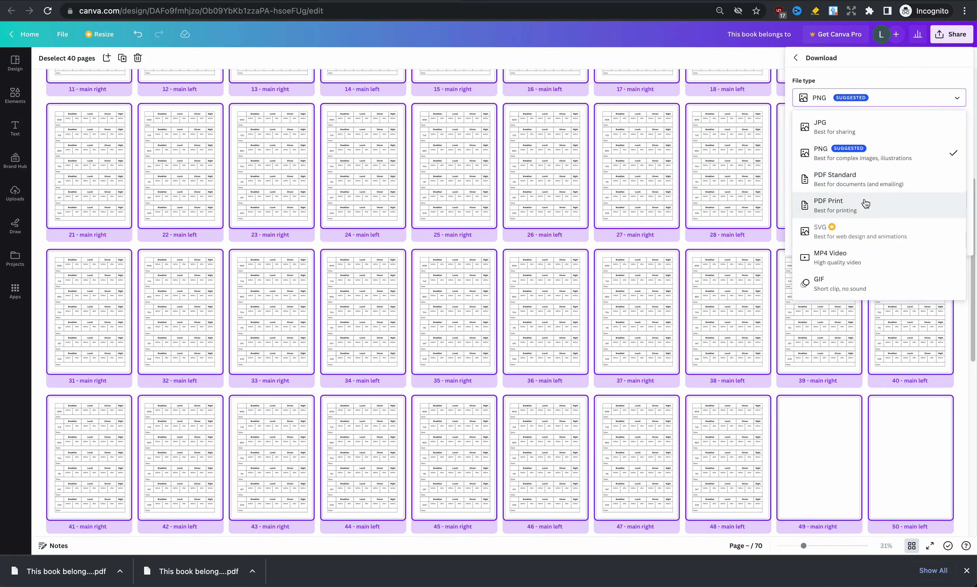
{"action": "left_click", "coordinate": [828, 200]}
{"action": "left_click", "coordinate": [878, 176]}
{"action": "left_click", "coordinate": [946, 279]}
{"action": "left_click", "coordinate": [876, 316]}
{"action": "left_click", "coordinate": [899, 249]}
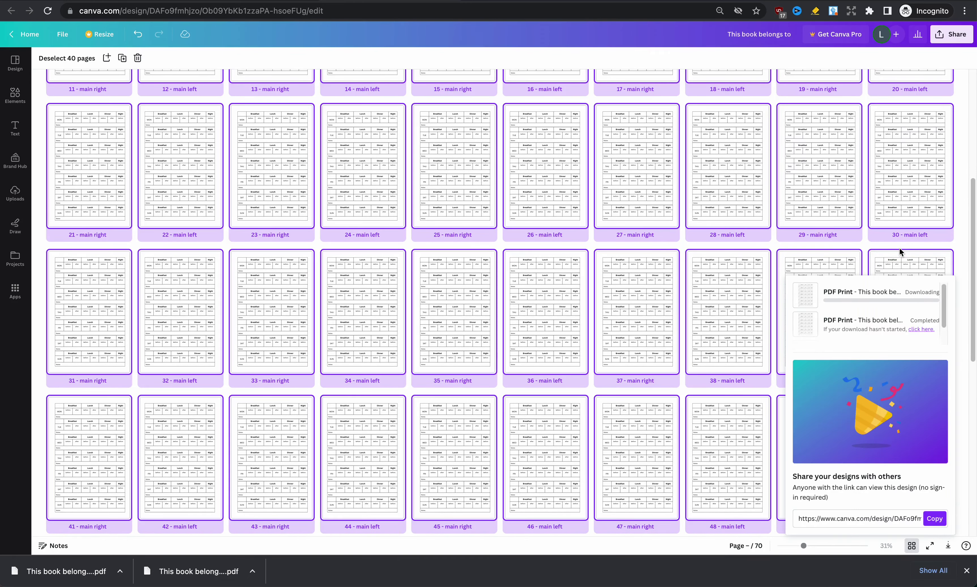
Step: Show the second downloaded PDF in its folder and rename it "Logbook 71-110"
{"action": "left_click", "coordinate": [120, 571]}
{"action": "left_click", "coordinate": [154, 557]}
{"action": "key", "text": "Return"}
{"action": "type", "text": "Logbook 70-"}
{"action": "key", "text": "BackSpace"}
{"action": "key", "text": "BackSpace"}
{"action": "type", "text": "1-110"}
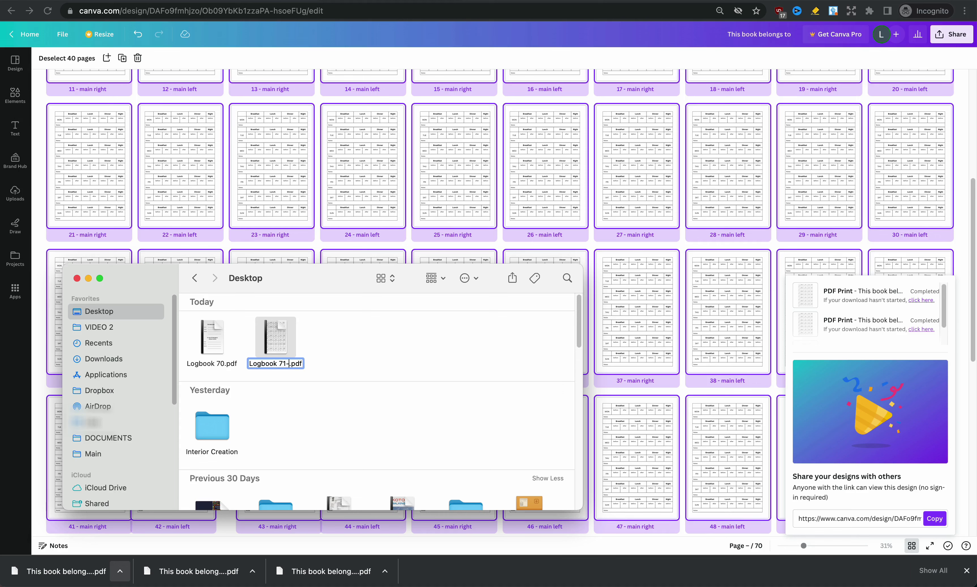
{"action": "key", "text": "Return"}
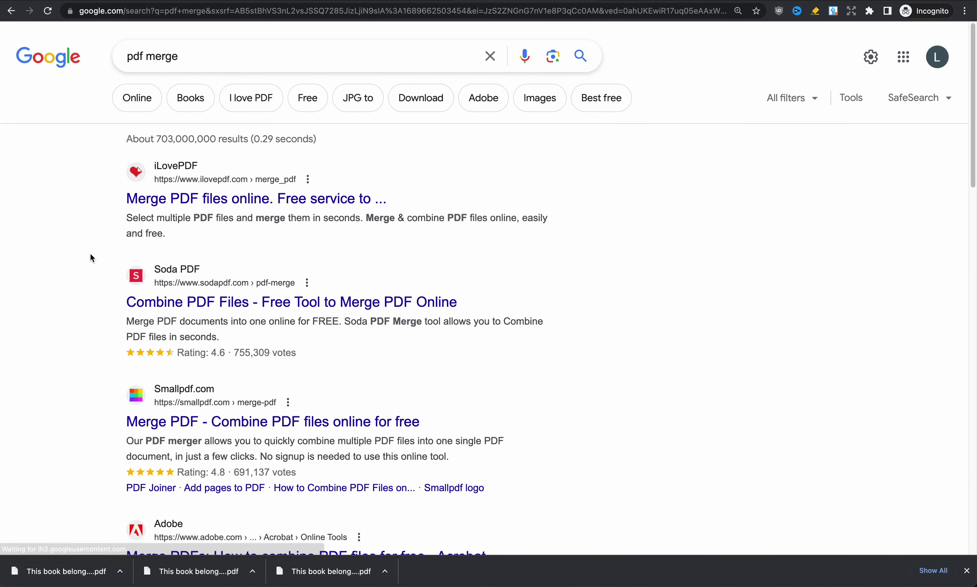
Step: Merge Logbook 70.pdf and Logbook 71-110.pdf, in that order, into one PDF with iLovePDF
{"action": "left_click", "coordinate": [227, 200]}
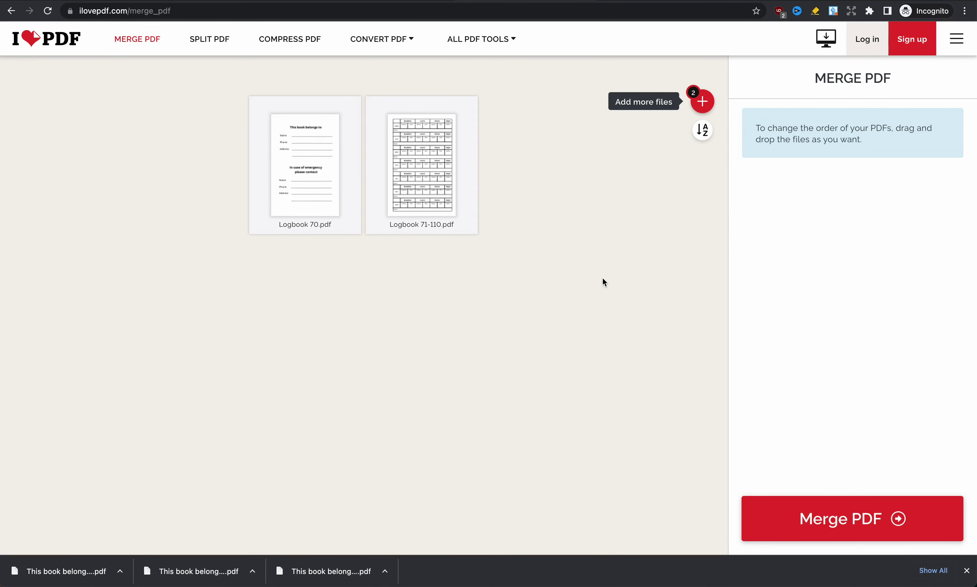
{"action": "left_click", "coordinate": [824, 531]}
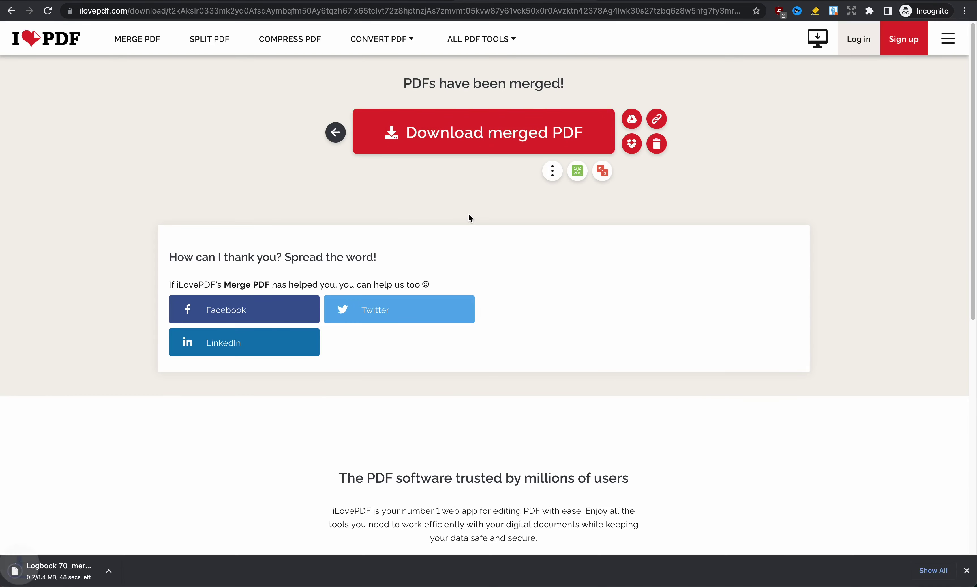
Step: Review Logbook 70_merged.pdf: the opening pages, the last two pages, and the margins of log pages 3 and 4
{"action": "scroll", "coordinate": [809, 188], "scroll_direction": "down", "scroll_amount": 10}
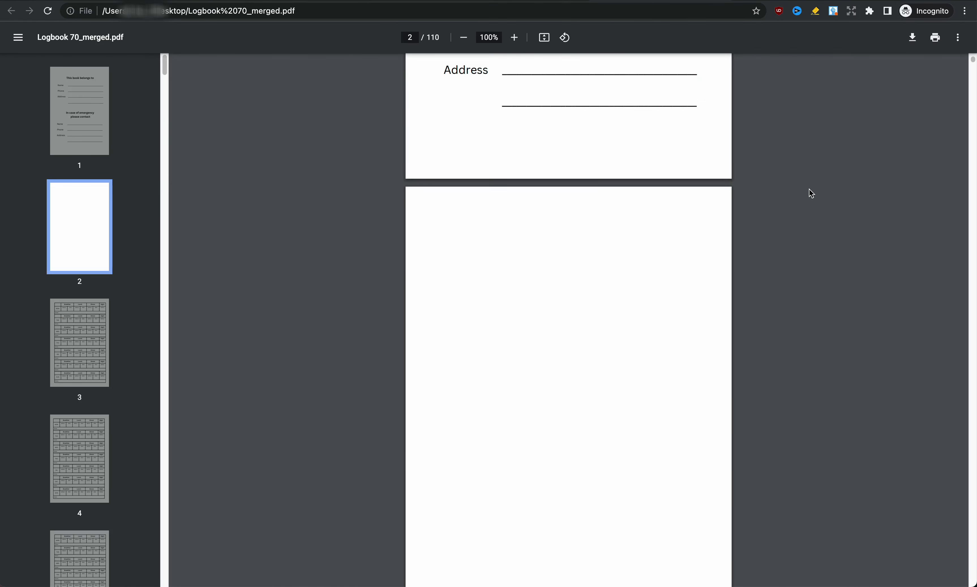
{"action": "scroll", "coordinate": [809, 193], "scroll_direction": "down", "scroll_amount": 10}
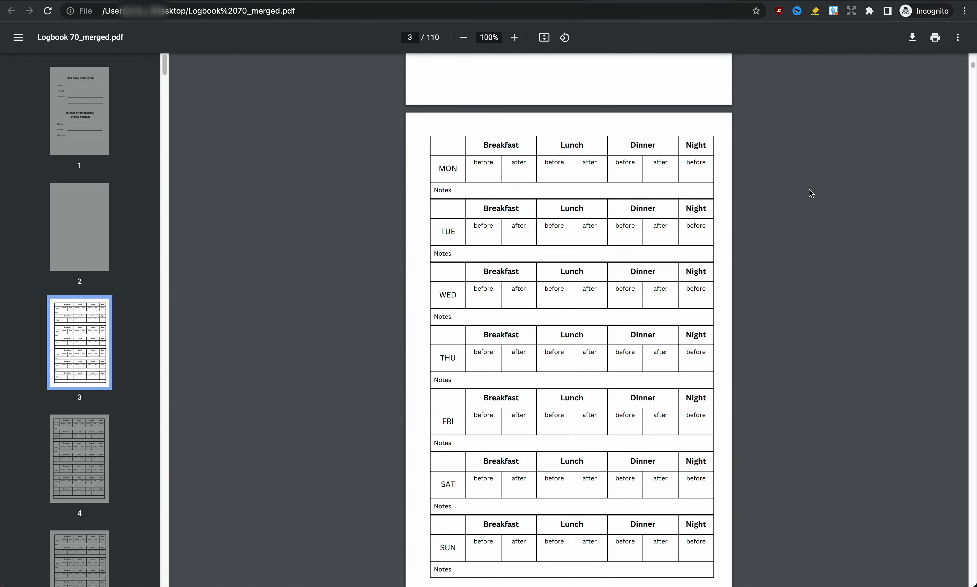
{"action": "scroll", "coordinate": [808, 190], "scroll_direction": "down", "scroll_amount": 10}
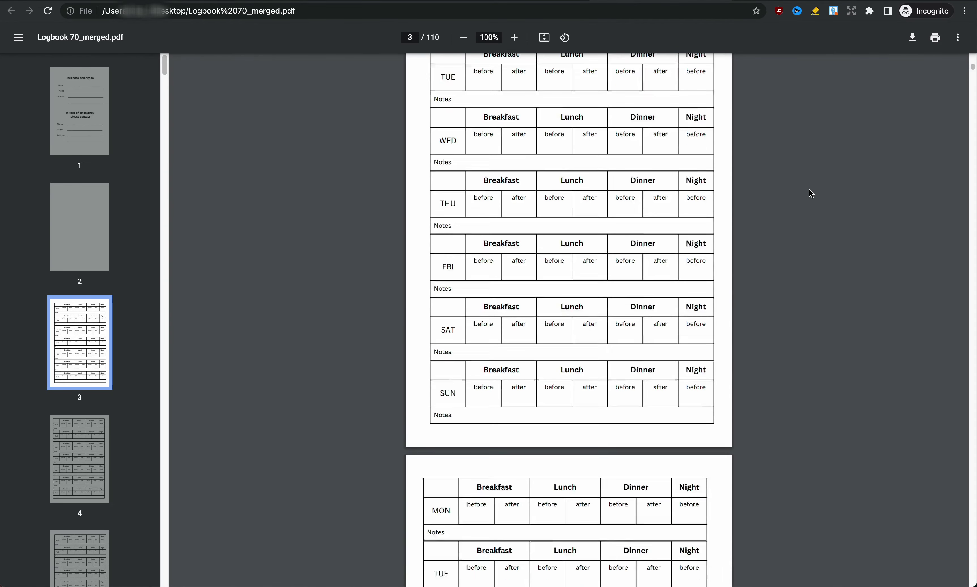
{"action": "scroll", "coordinate": [808, 193], "scroll_direction": "down", "scroll_amount": 15}
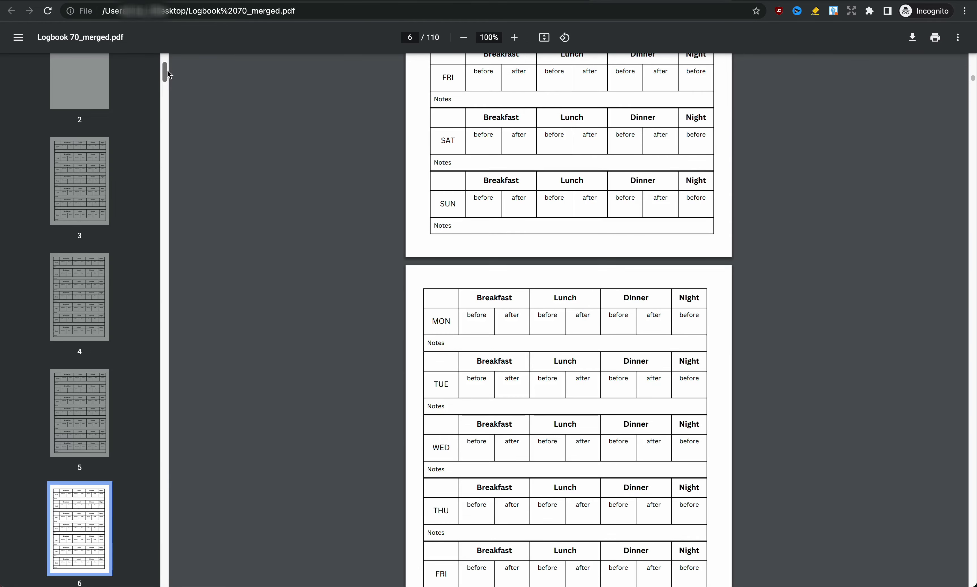
{"action": "left_click_drag", "start_coordinate": [165, 72], "coordinate": [163, 571]}
{"action": "left_click", "coordinate": [86, 384]}
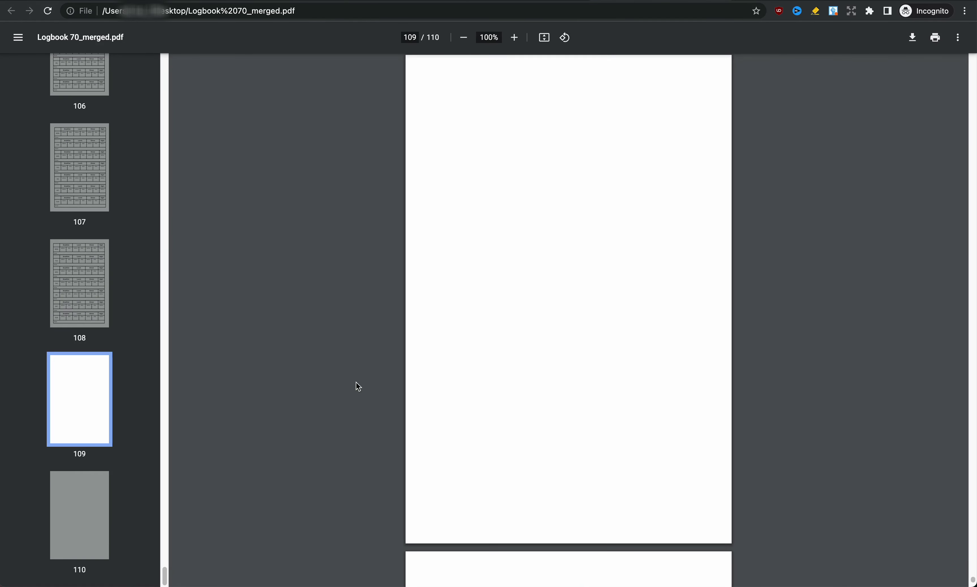
{"action": "scroll", "coordinate": [377, 345], "scroll_direction": "down", "scroll_amount": 10}
{"action": "scroll", "coordinate": [403, 301], "scroll_direction": "up", "scroll_amount": 8}
{"action": "scroll", "coordinate": [114, 322], "scroll_direction": "up", "scroll_amount": 3}
{"action": "scroll", "coordinate": [113, 322], "scroll_direction": "down", "scroll_amount": 3}
{"action": "scroll", "coordinate": [436, 322], "scroll_direction": "down", "scroll_amount": 8}
{"action": "scroll", "coordinate": [473, 319], "scroll_direction": "up", "scroll_amount": 15}
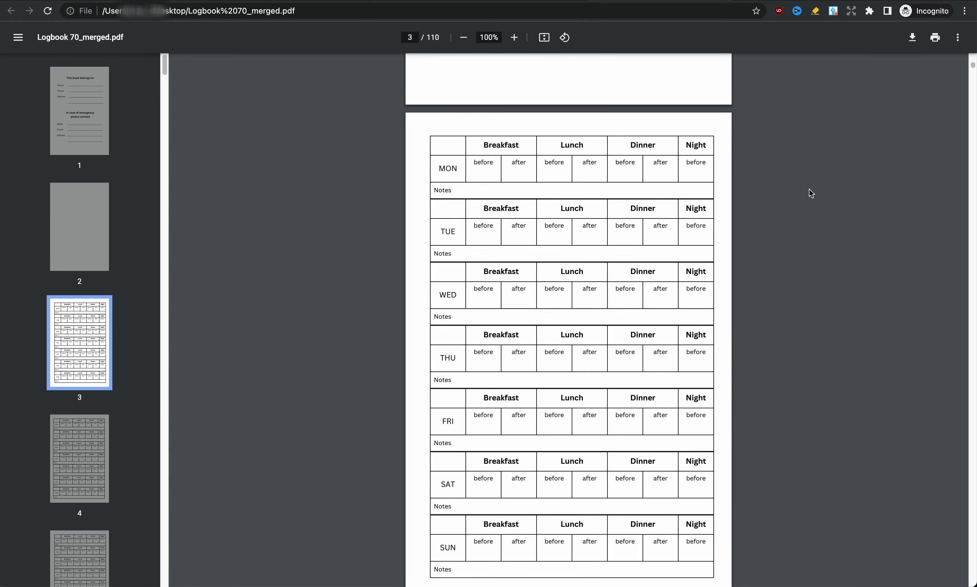
{"action": "scroll", "coordinate": [810, 193], "scroll_direction": "down", "scroll_amount": 1}
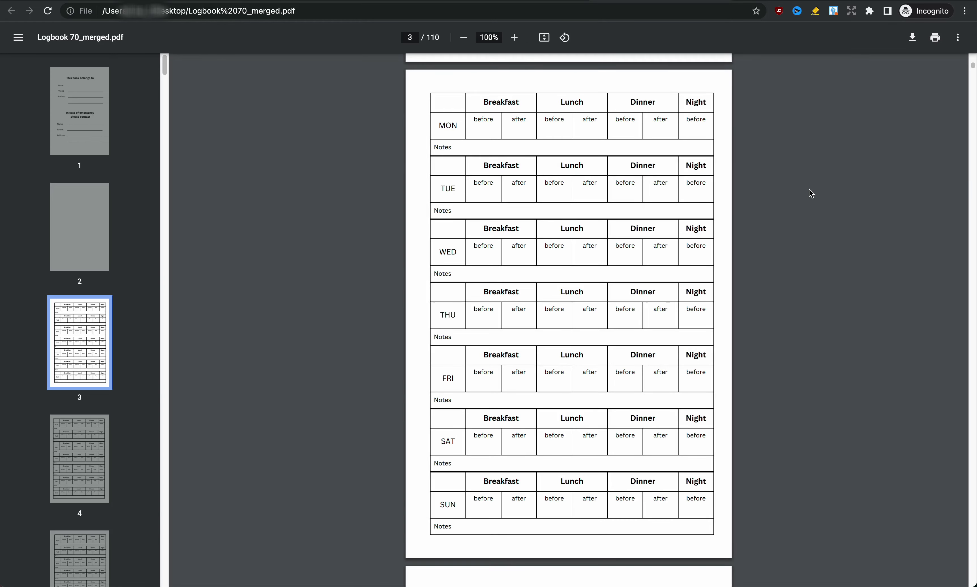
{"action": "scroll", "coordinate": [808, 188], "scroll_direction": "down", "scroll_amount": 4}
{"action": "scroll", "coordinate": [809, 189], "scroll_direction": "down", "scroll_amount": 5}
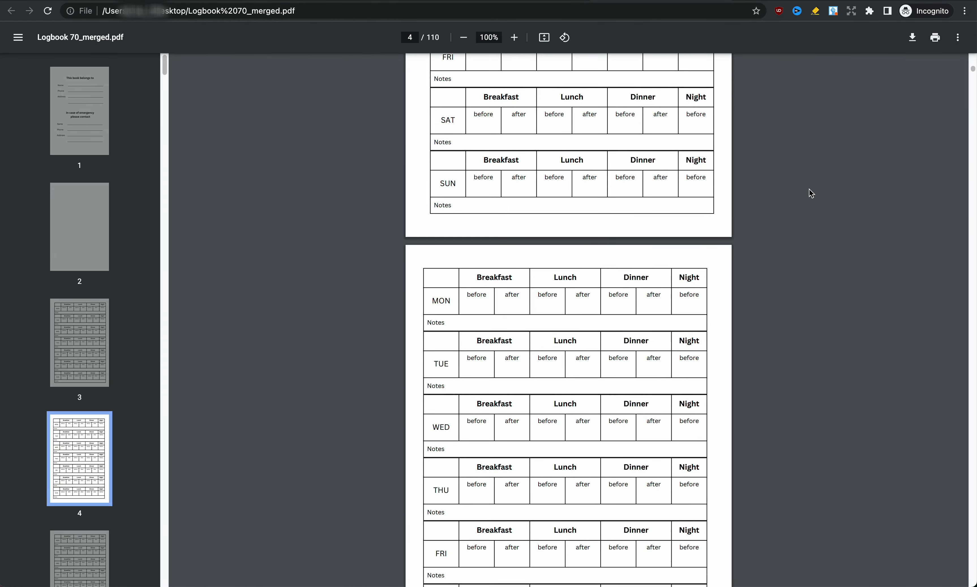
{"action": "scroll", "coordinate": [809, 188], "scroll_direction": "down", "scroll_amount": 3}
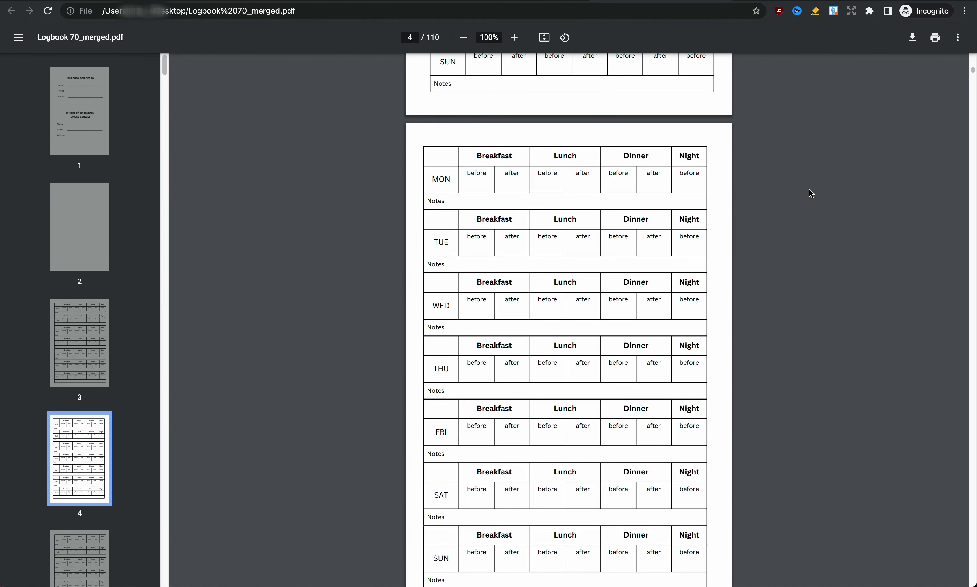
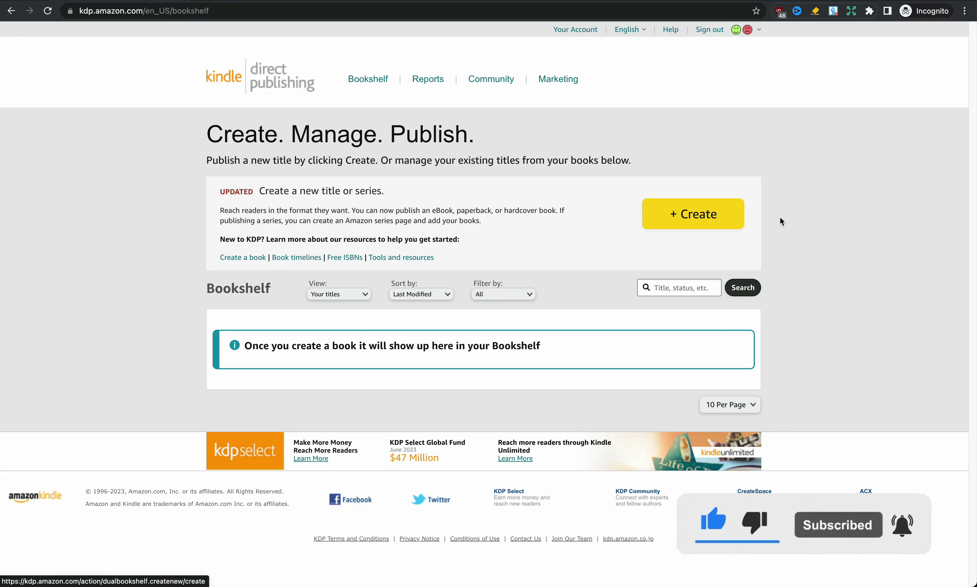
Step: In Kindle Direct Publishing, create a new paperback title and set its book title to "Blood Sugar Logbook"
{"action": "left_click", "coordinate": [730, 224]}
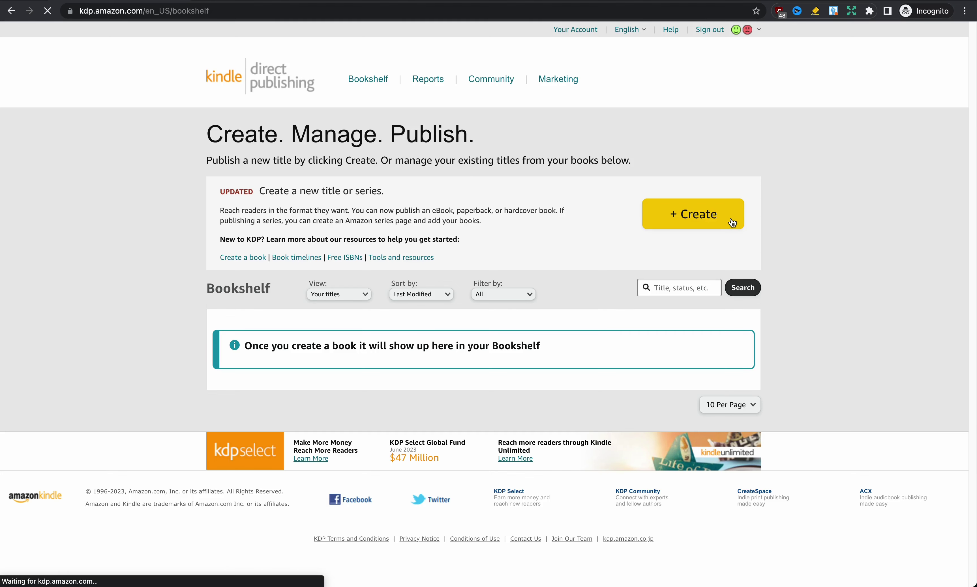
{"action": "left_click", "coordinate": [505, 373]}
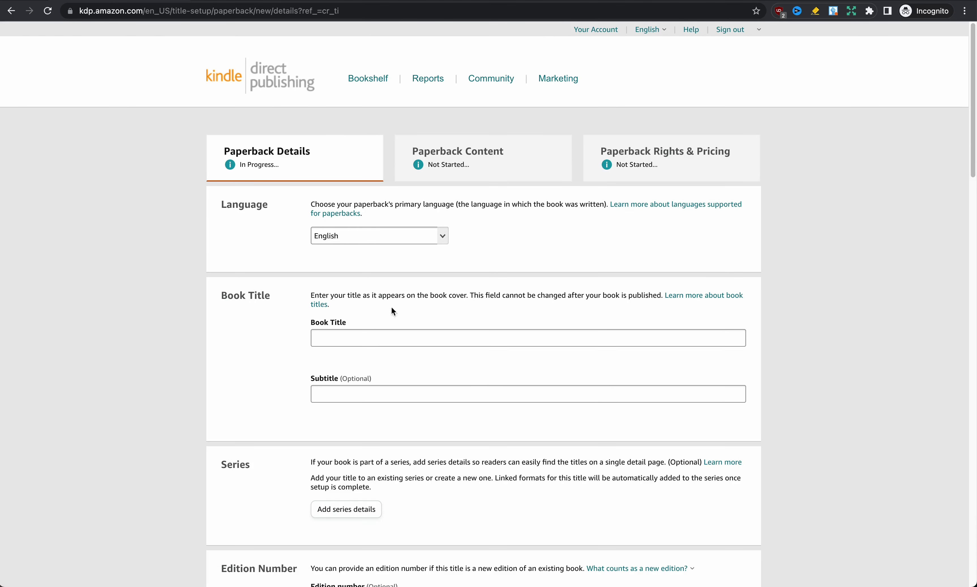
{"action": "left_click", "coordinate": [380, 336]}
{"action": "type", "text": "Blo"}
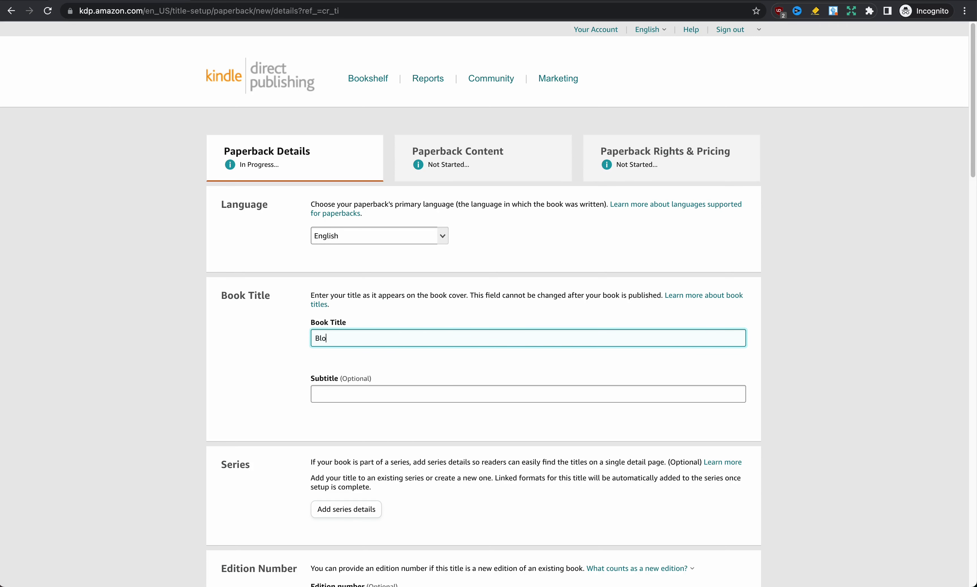
{"action": "type", "text": "od Sugar Logbook"}
{"action": "left_click", "coordinate": [369, 411]}
Step: Enter the primary author's first and last name, leaving the subtitle, series and edition number empty
{"action": "scroll", "coordinate": [408, 420], "scroll_direction": "down", "scroll_amount": 4}
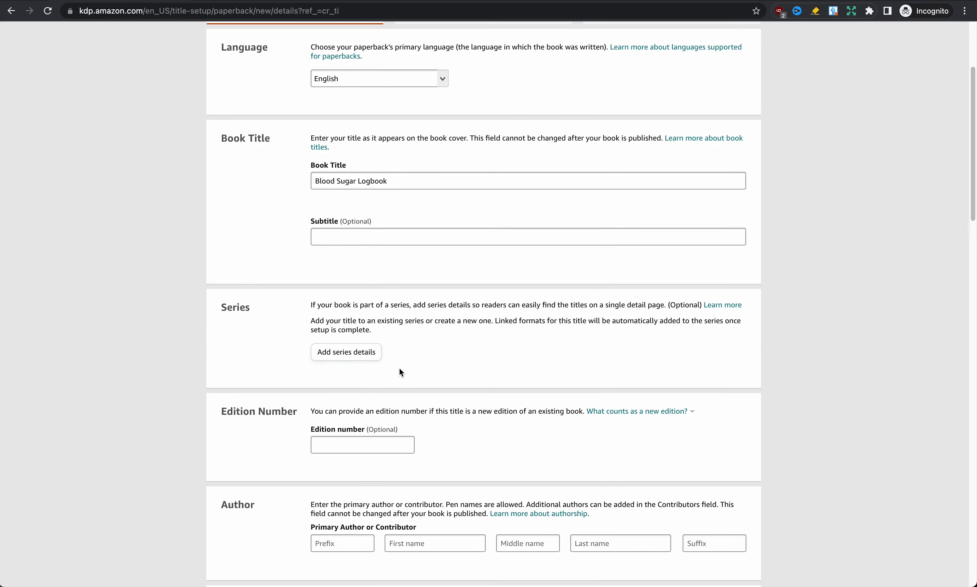
{"action": "scroll", "coordinate": [399, 369], "scroll_direction": "down", "scroll_amount": 3}
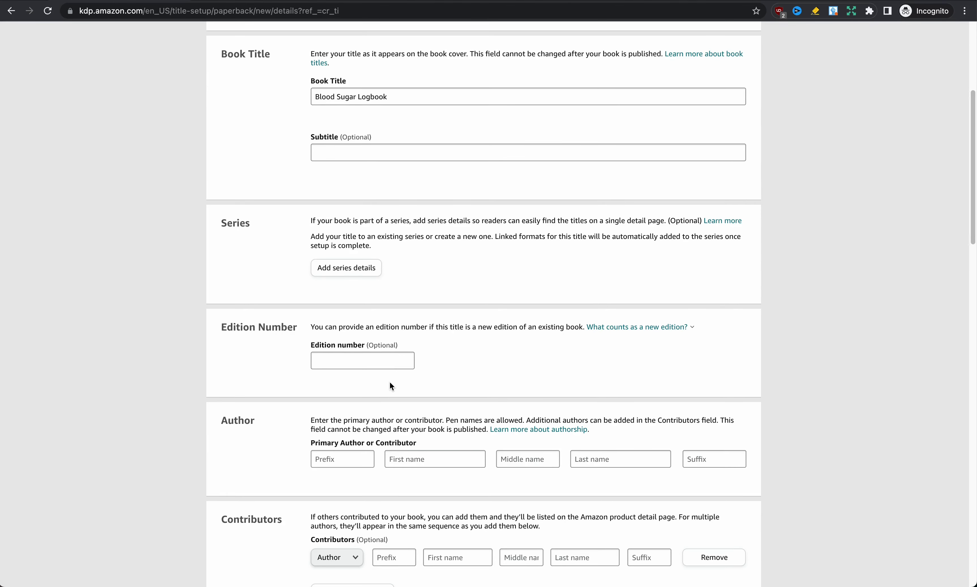
{"action": "scroll", "coordinate": [392, 386], "scroll_direction": "down", "scroll_amount": 5}
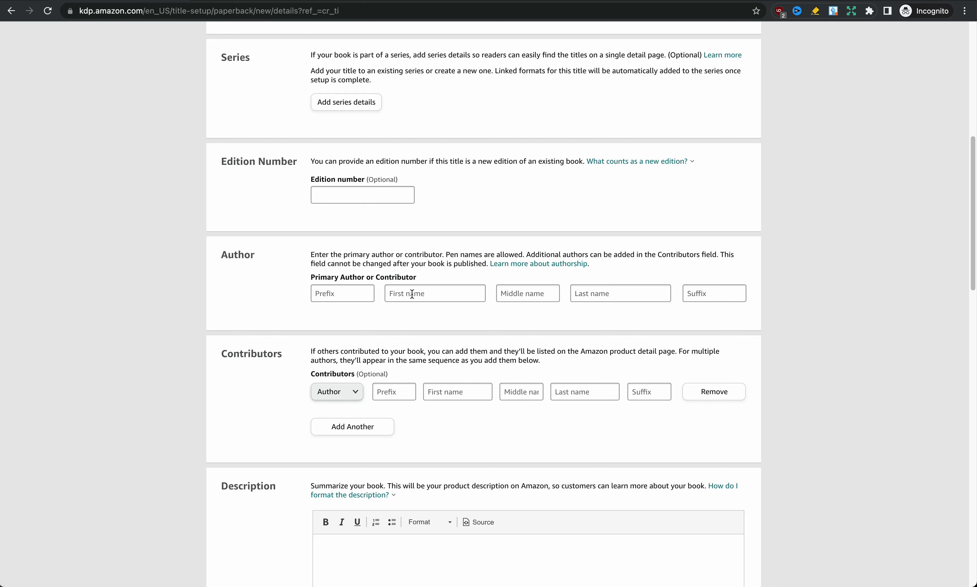
{"action": "type", "text": "Jones"}
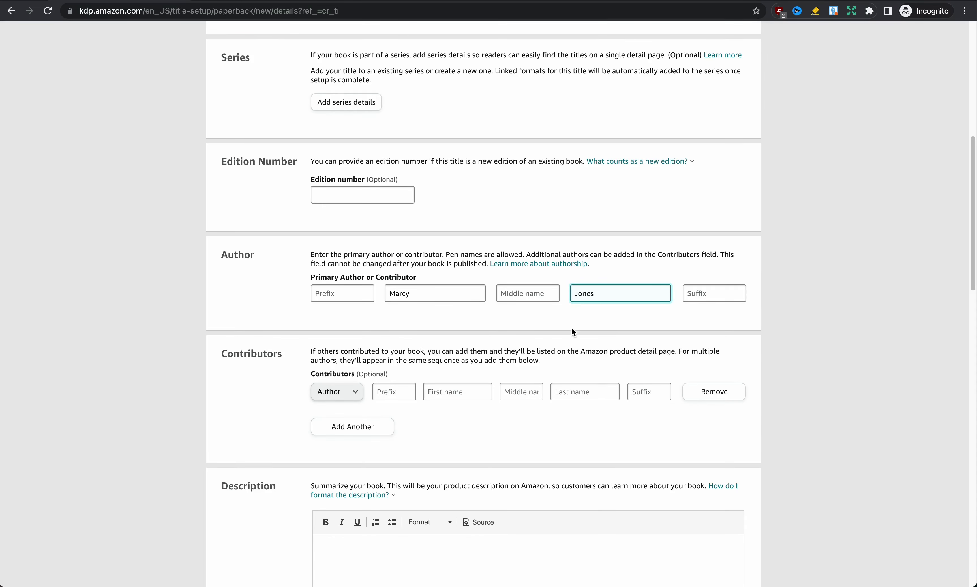
{"action": "left_click", "coordinate": [596, 317]}
Step: Write the book description "This blood sugar logbook will help you to monitor your blood glucose levels before and after meals."
{"action": "scroll", "coordinate": [596, 318], "scroll_direction": "down", "scroll_amount": 3}
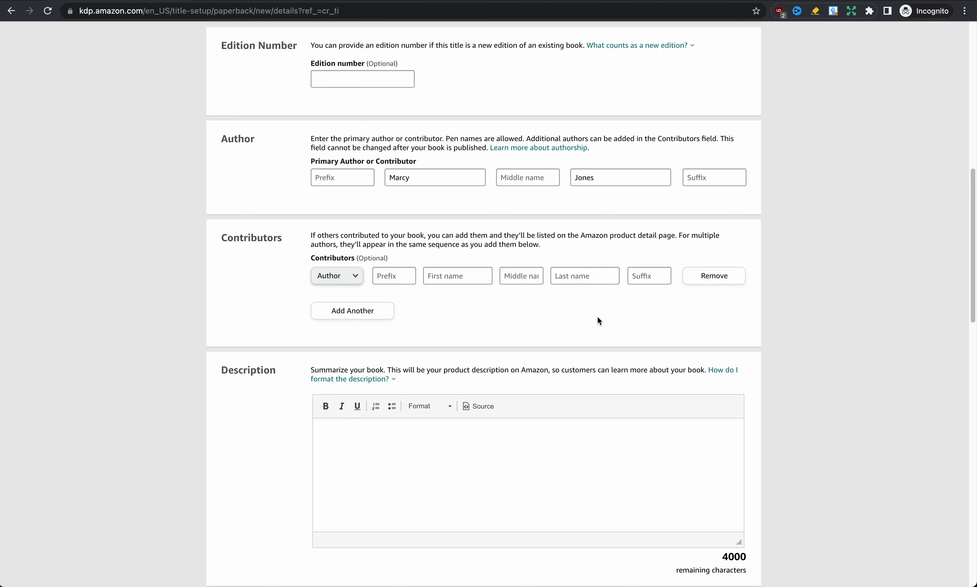
{"action": "scroll", "coordinate": [598, 322], "scroll_direction": "down", "scroll_amount": 4}
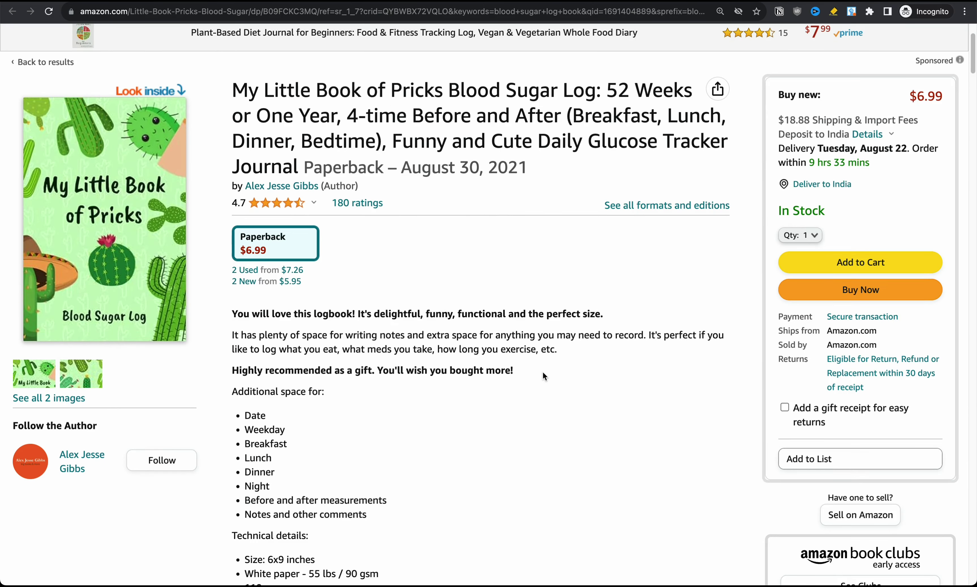
{"action": "scroll", "coordinate": [544, 377], "scroll_direction": "down", "scroll_amount": 3}
{"action": "scroll", "coordinate": [542, 372], "scroll_direction": "down", "scroll_amount": 4}
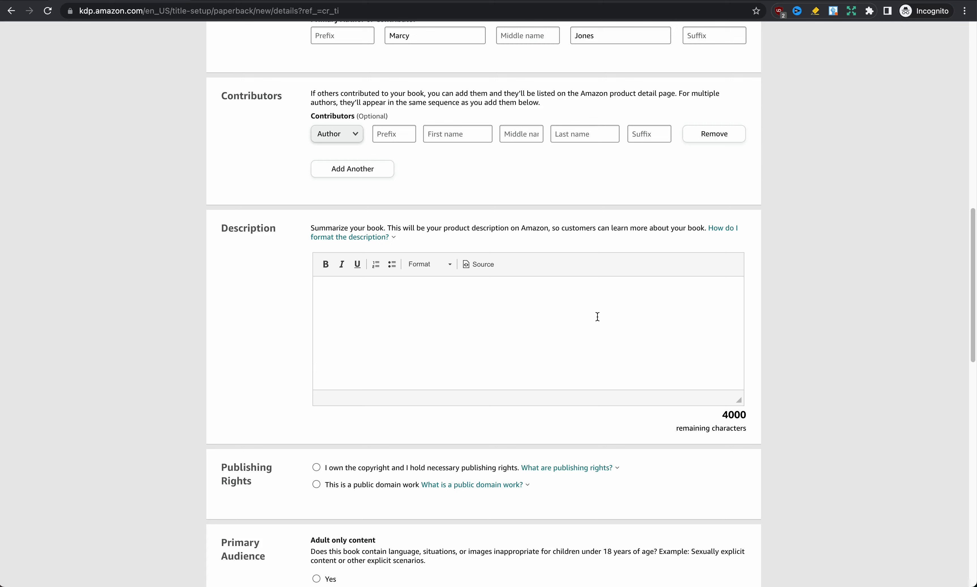
{"action": "left_click", "coordinate": [544, 321]}
{"action": "type", "text": "This blood sugar logbook"}
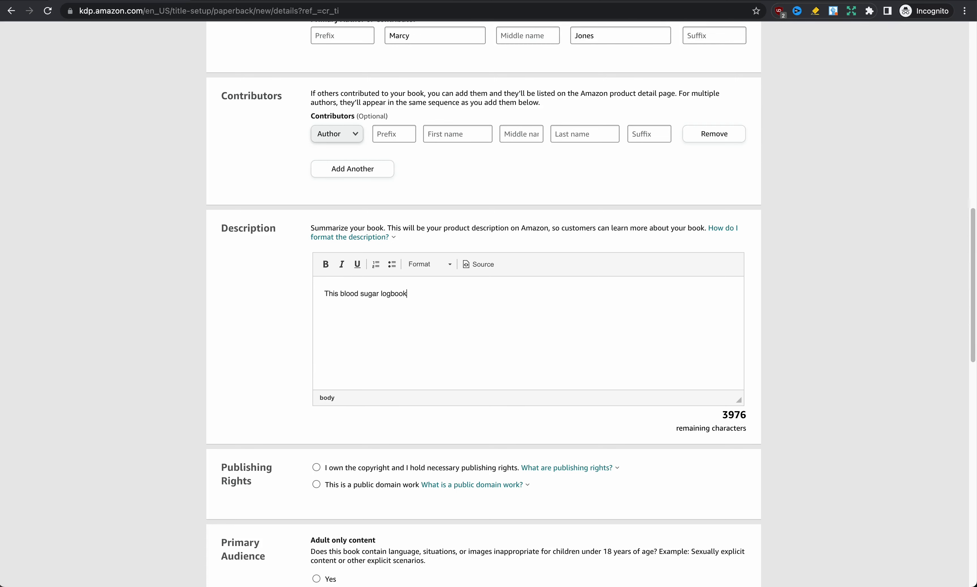
{"action": "type", "text": " will help you to monitor your blood gluc"}
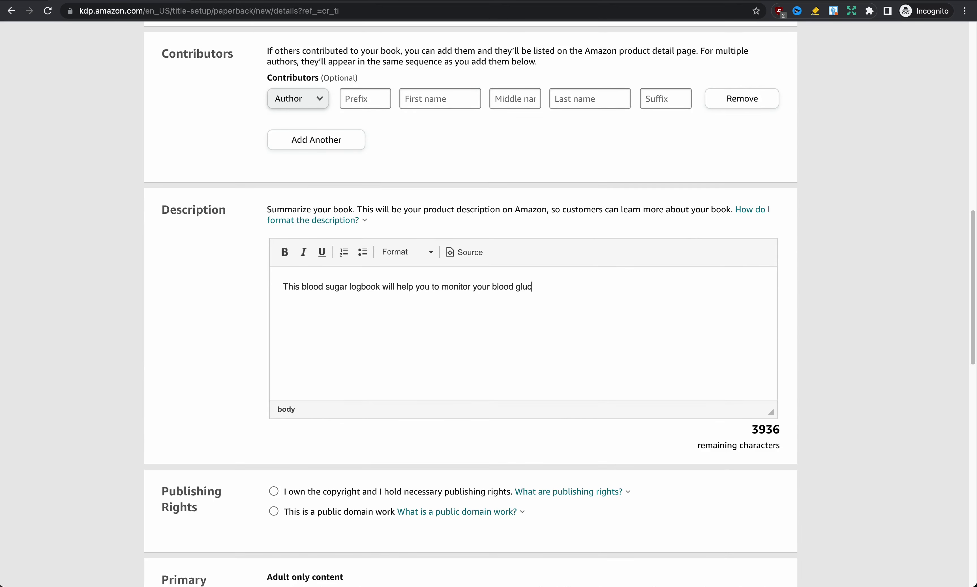
{"action": "type", "text": "ose levels before and after meals."}
Step: Declare ownership of the copyright and publishing rights, and answer No to adult only content
{"action": "scroll", "coordinate": [479, 363], "scroll_direction": "down", "scroll_amount": 2}
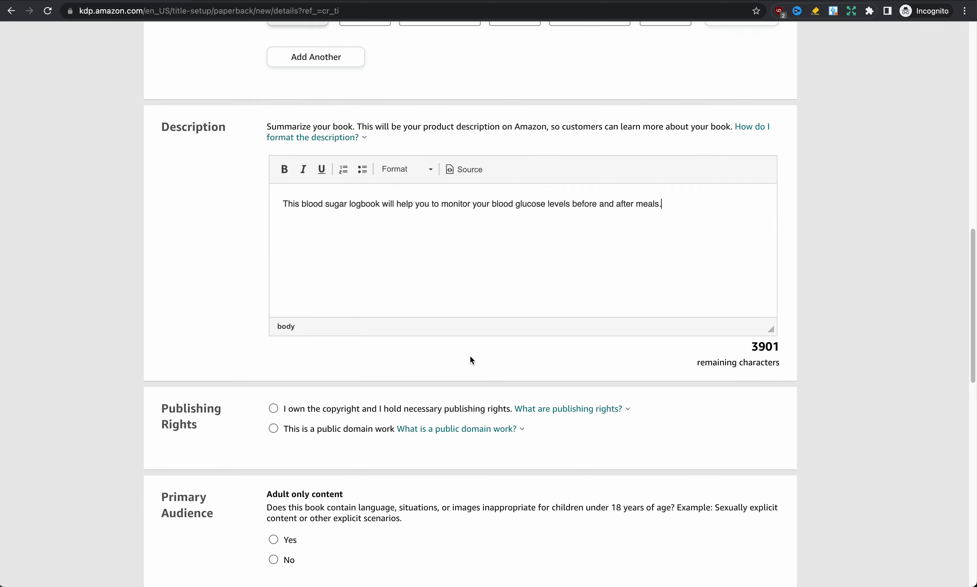
{"action": "scroll", "coordinate": [467, 358], "scroll_direction": "down", "scroll_amount": 3}
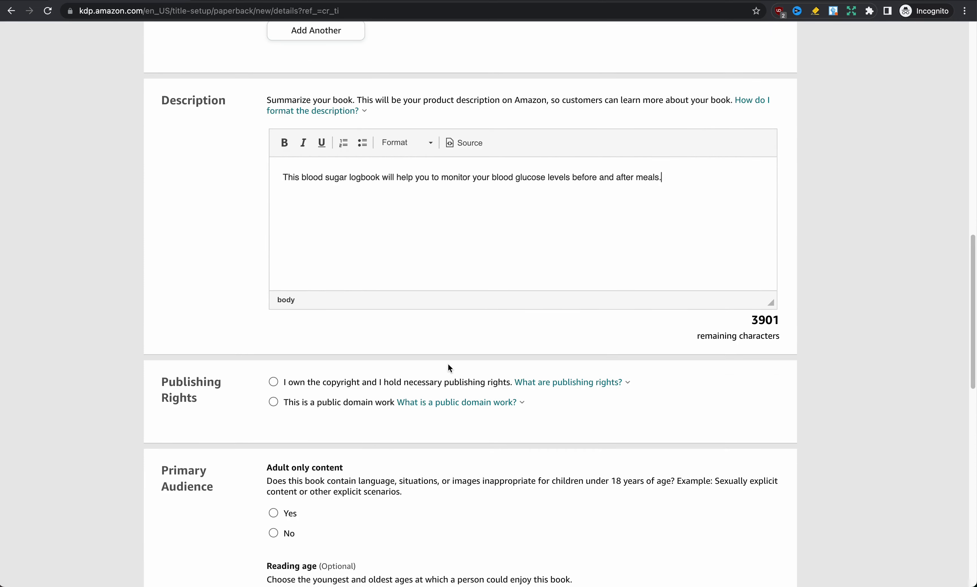
{"action": "left_click", "coordinate": [273, 298]}
{"action": "scroll", "coordinate": [273, 300], "scroll_direction": "down", "scroll_amount": 3}
{"action": "left_click", "coordinate": [322, 242]}
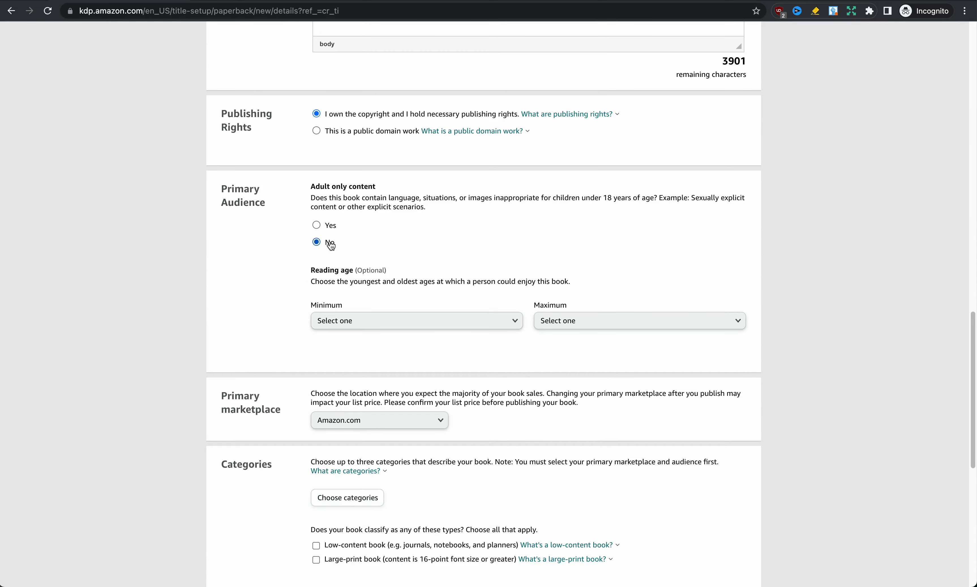
Step: Add the category placement Health, Fitness & Dieting › Diseases & Physical Ailments › Diabetes › General
{"action": "scroll", "coordinate": [493, 361], "scroll_direction": "down", "scroll_amount": 5}
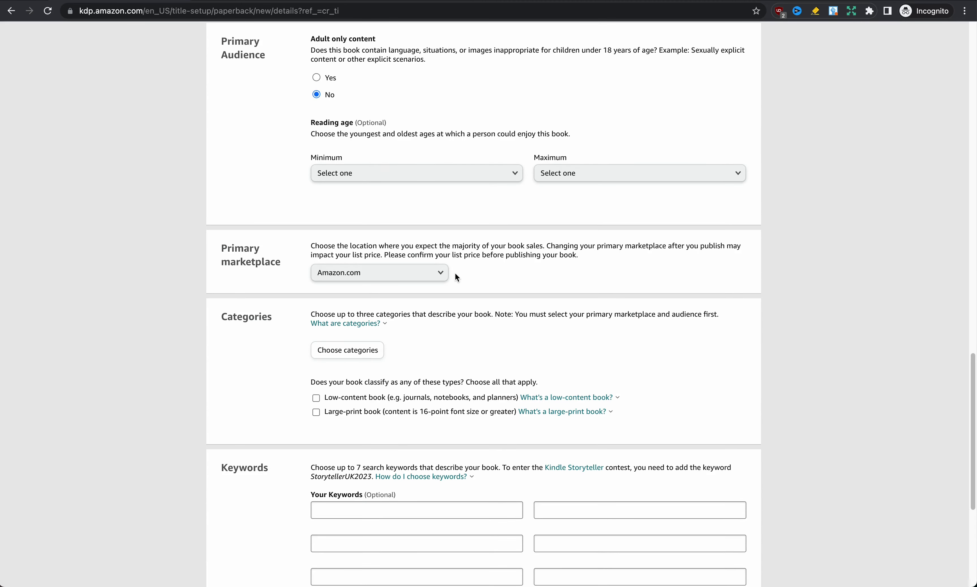
{"action": "scroll", "coordinate": [455, 274], "scroll_direction": "down", "scroll_amount": 3}
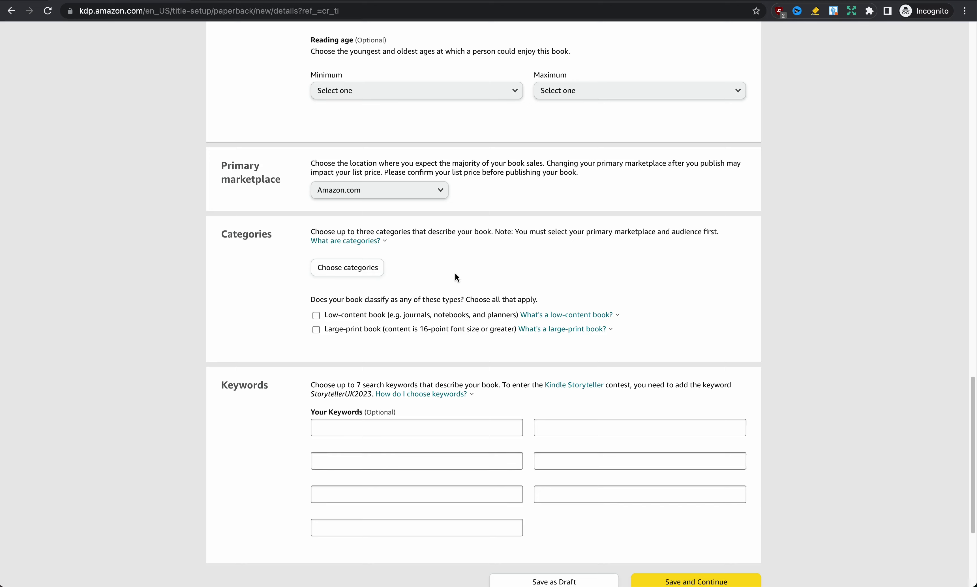
{"action": "left_click", "coordinate": [347, 267]}
{"action": "left_click", "coordinate": [410, 295]}
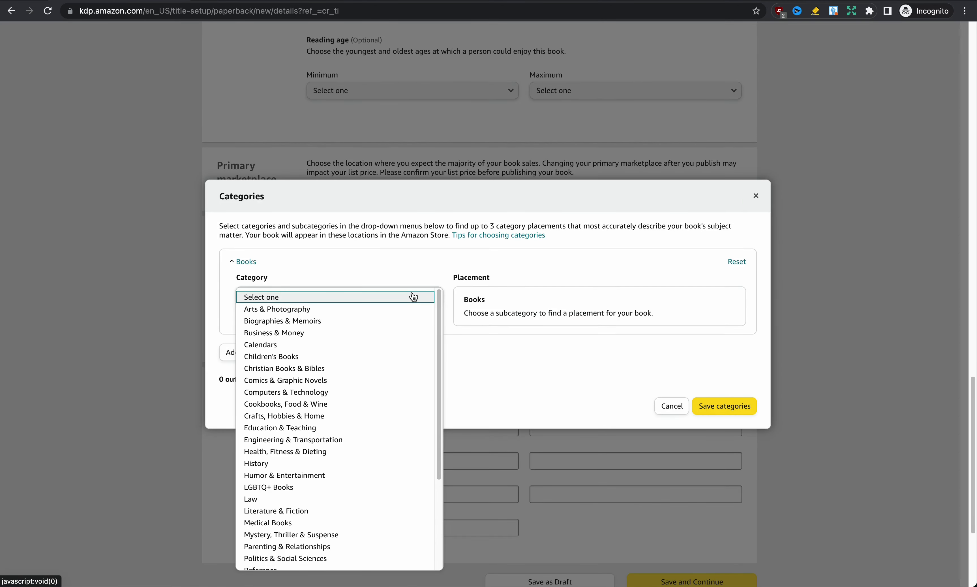
{"action": "left_click", "coordinate": [322, 453]}
{"action": "left_click", "coordinate": [359, 332]}
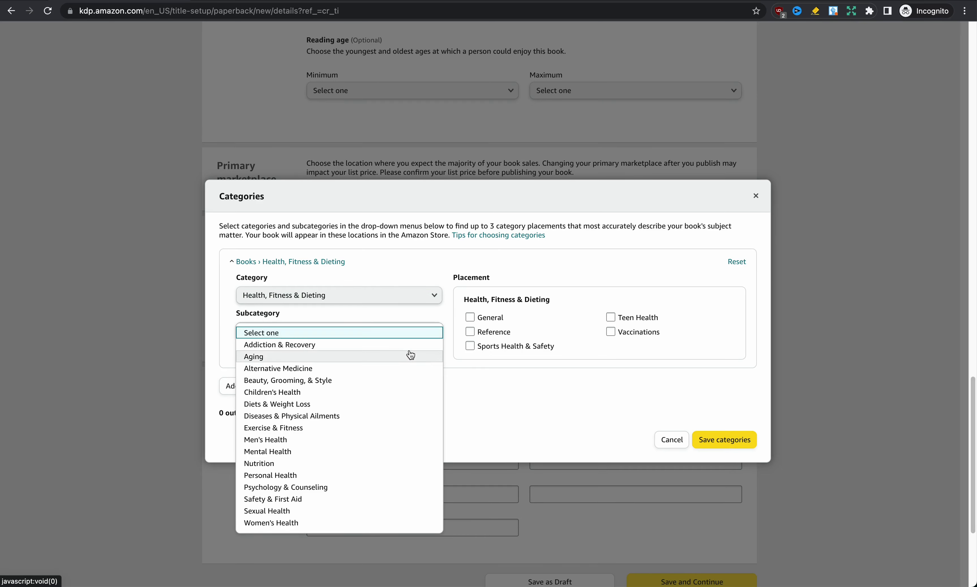
{"action": "left_click", "coordinate": [410, 416]}
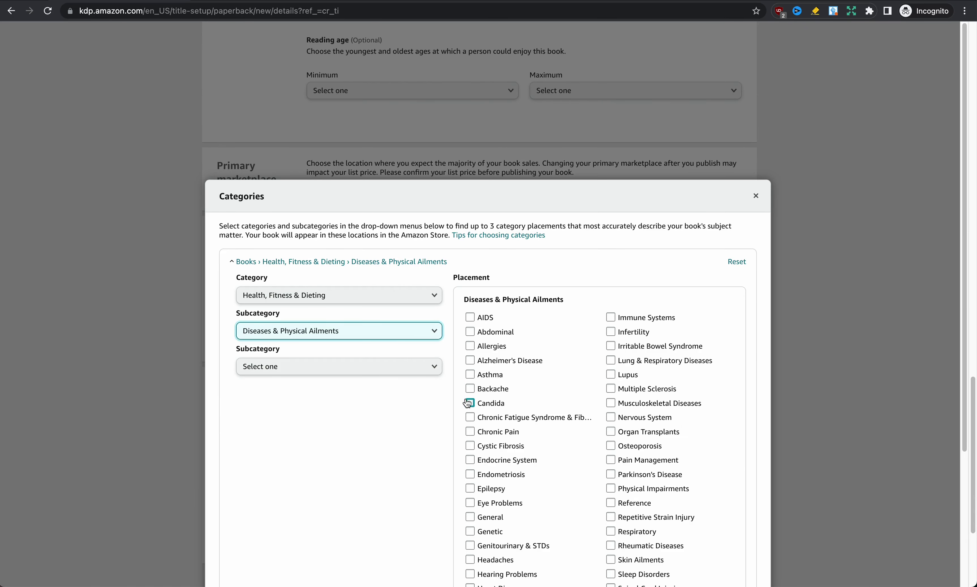
{"action": "left_click", "coordinate": [438, 368]}
{"action": "left_click", "coordinate": [399, 392]}
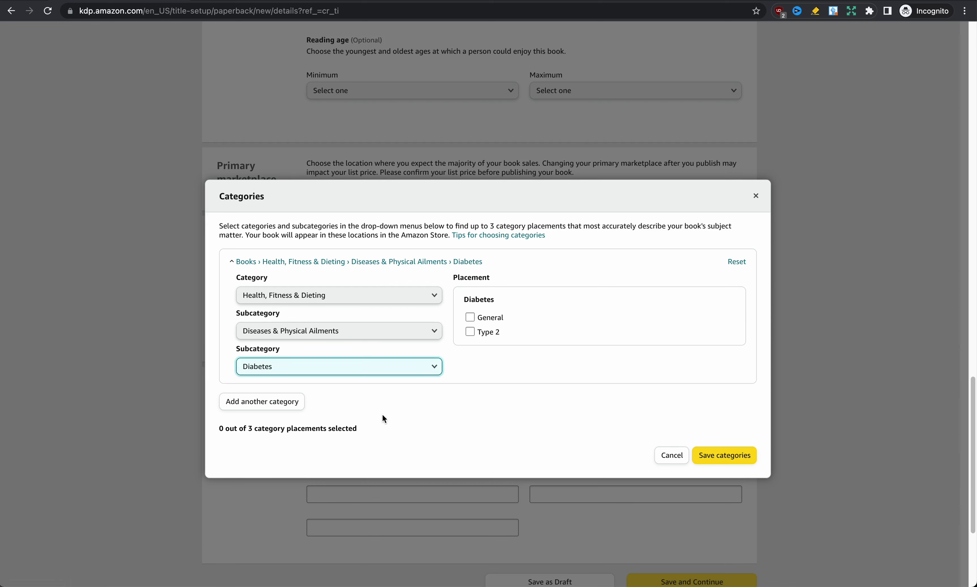
{"action": "left_click", "coordinate": [488, 317]}
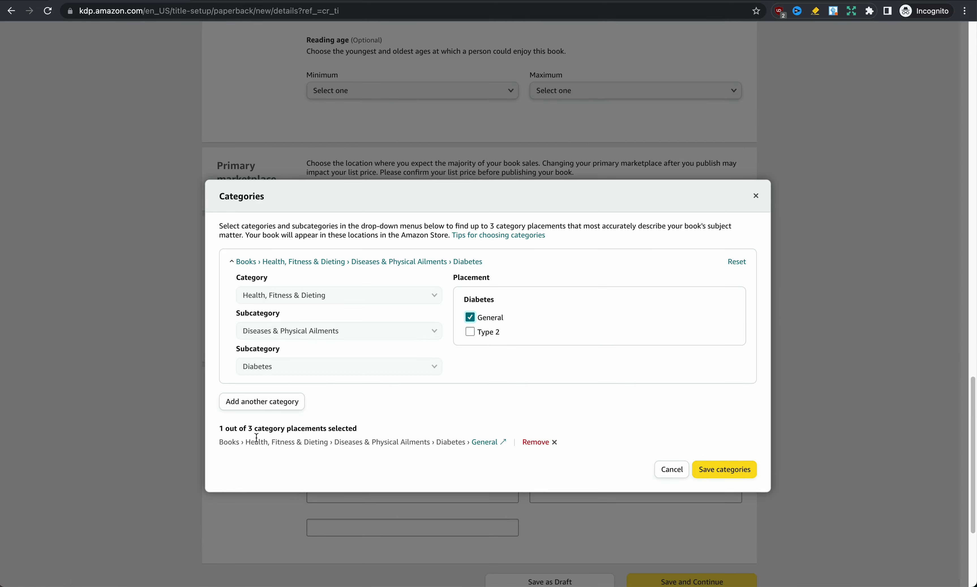
Step: Add a second category placement, Cookbooks, Food & Wine › Special Diet › Diabetic & Sugar-Free, and save the categories
{"action": "left_click", "coordinate": [300, 406]}
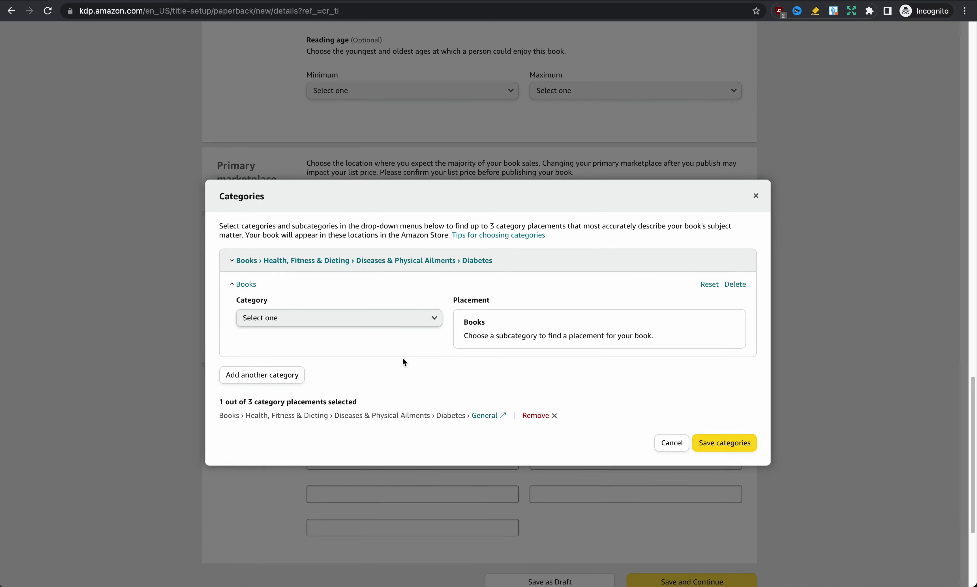
{"action": "left_click", "coordinate": [388, 318]}
{"action": "left_click", "coordinate": [381, 158]}
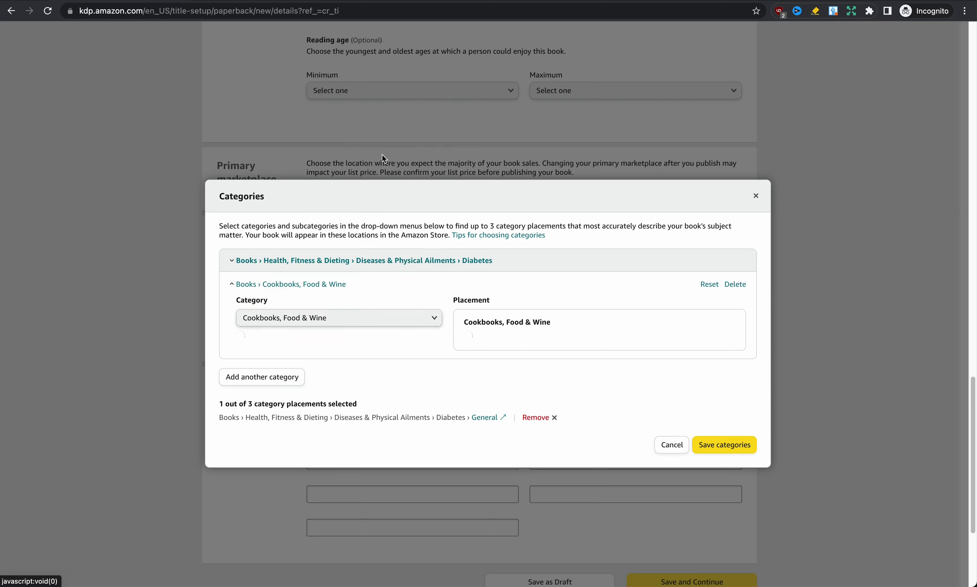
{"action": "left_click", "coordinate": [397, 353]}
{"action": "left_click", "coordinate": [353, 535]}
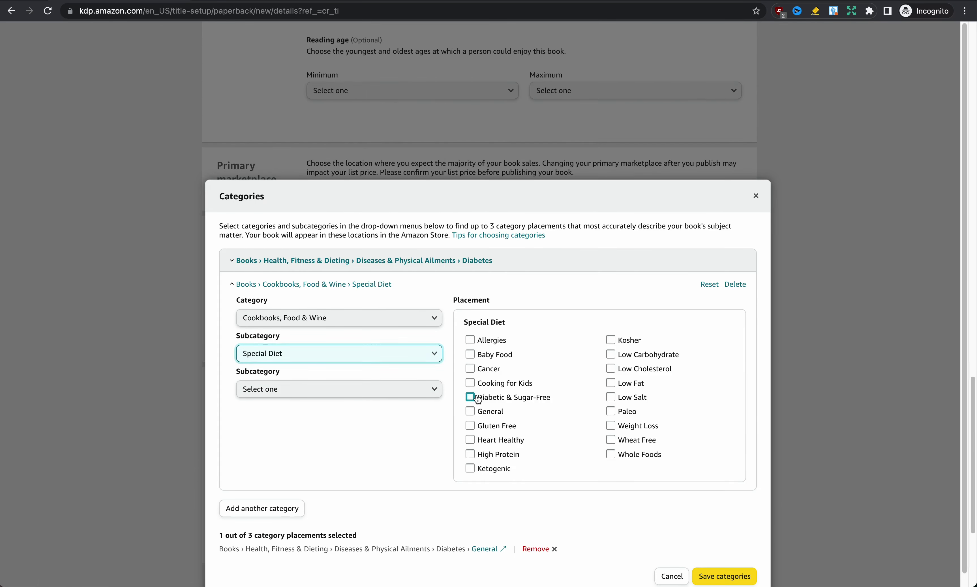
{"action": "left_click", "coordinate": [469, 397]}
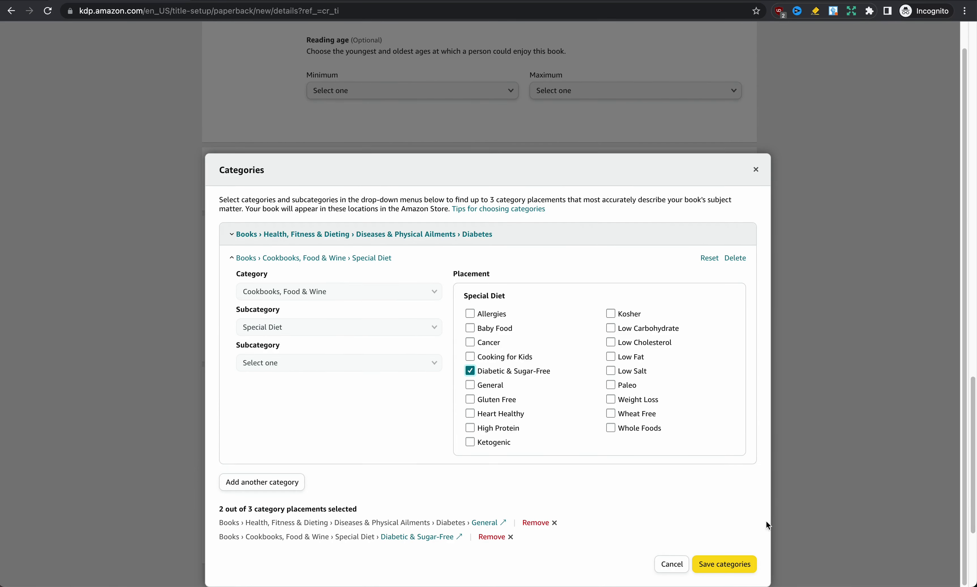
{"action": "left_click", "coordinate": [726, 554]}
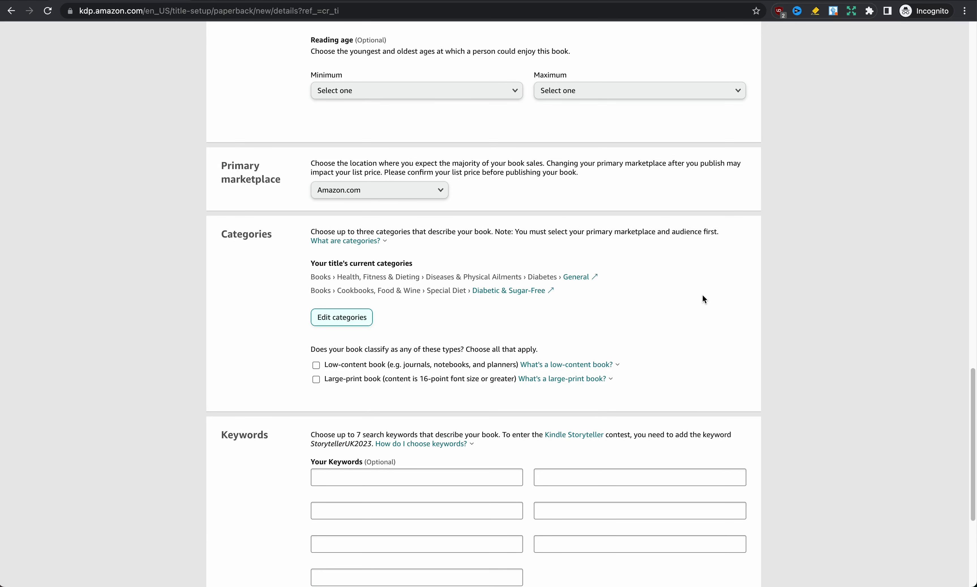
Step: Classify the book as a low-content book
{"action": "scroll", "coordinate": [703, 294], "scroll_direction": "down", "scroll_amount": 1}
{"action": "scroll", "coordinate": [705, 300], "scroll_direction": "down", "scroll_amount": 1}
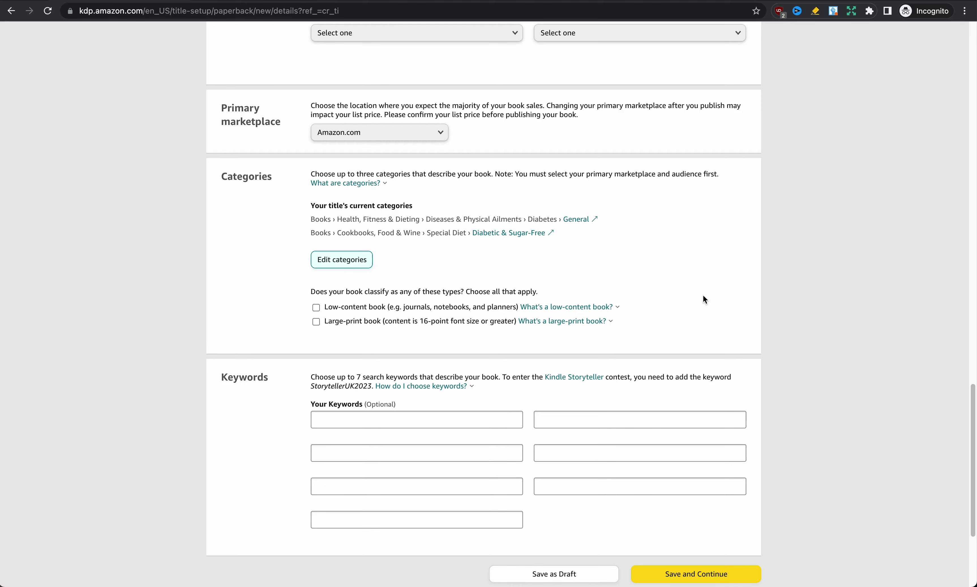
{"action": "scroll", "coordinate": [704, 300], "scroll_direction": "down", "scroll_amount": 1}
{"action": "left_click", "coordinate": [315, 293]}
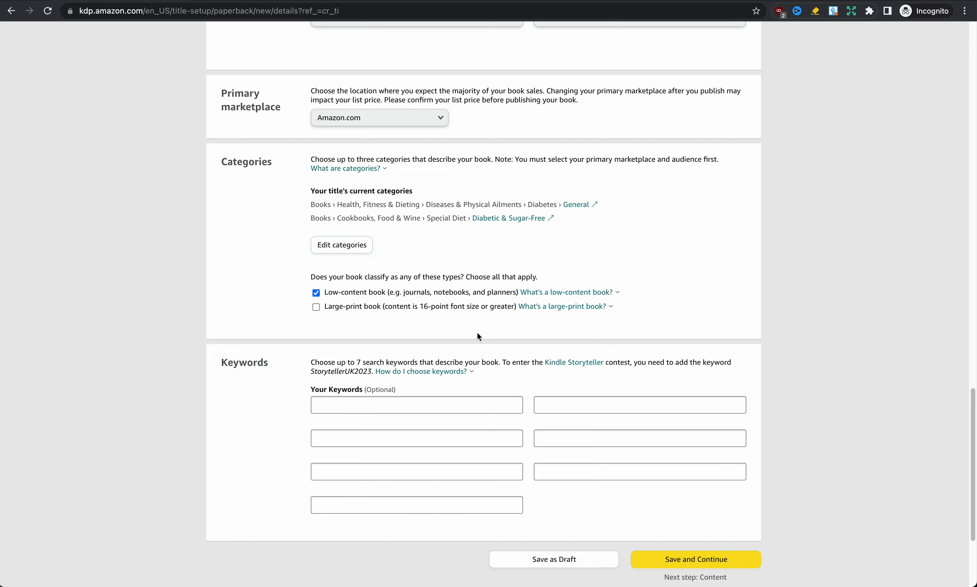
Step: Add keywords "blood sugar logbook", "diabetic logbook", "diabetic glucose tracker", "glucose level recording book", "diabetic diary" and "record blood sugar", and save and continue
{"action": "scroll", "coordinate": [476, 338], "scroll_direction": "down", "scroll_amount": 5}
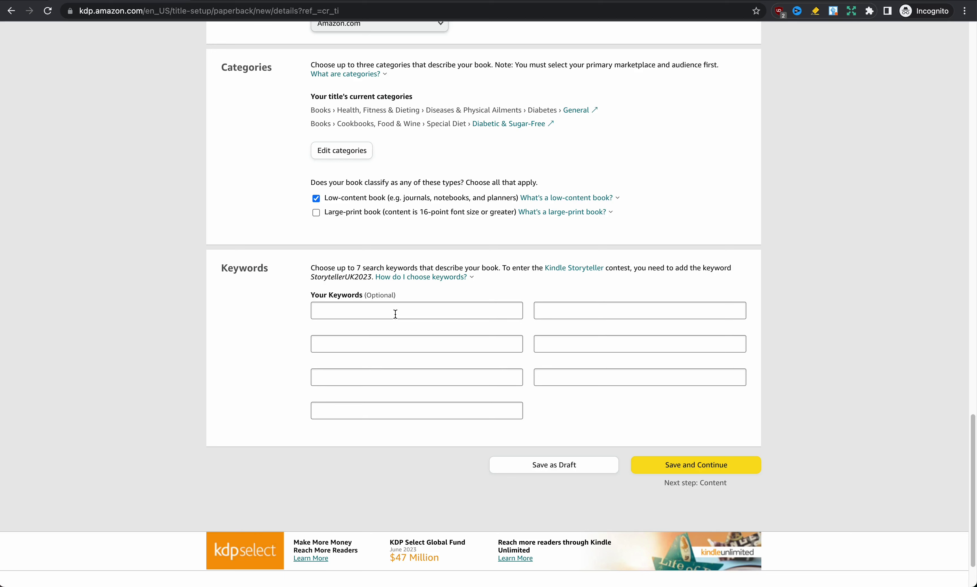
{"action": "left_click", "coordinate": [395, 314]}
{"action": "type", "text": "blood sugar logbook"}
{"action": "key", "text": "Tab"}
{"action": "type", "text": "diabetic logbook"}
{"action": "key", "text": "Tab"}
{"action": "type", "text": "diabetic gluc"}
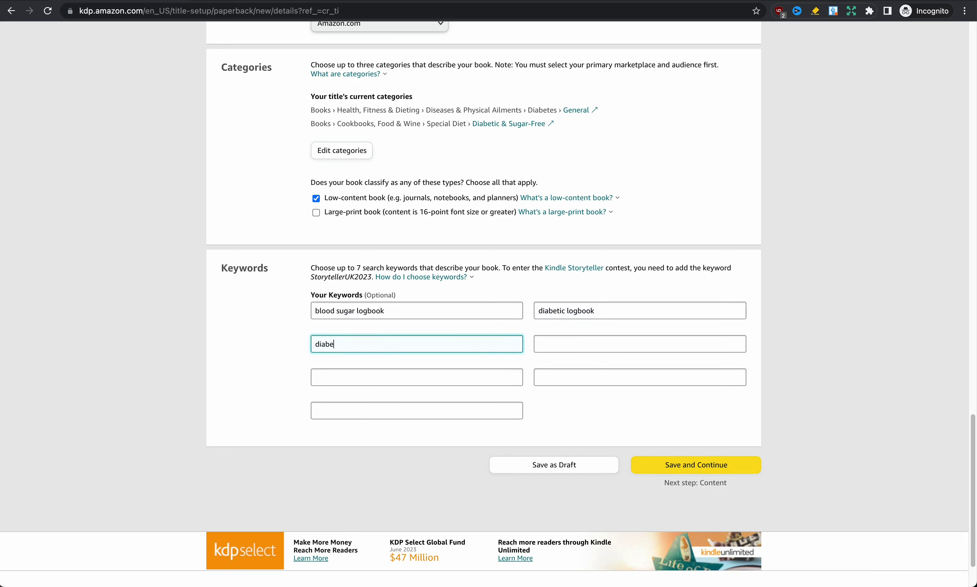
{"action": "type", "text": "ose"}
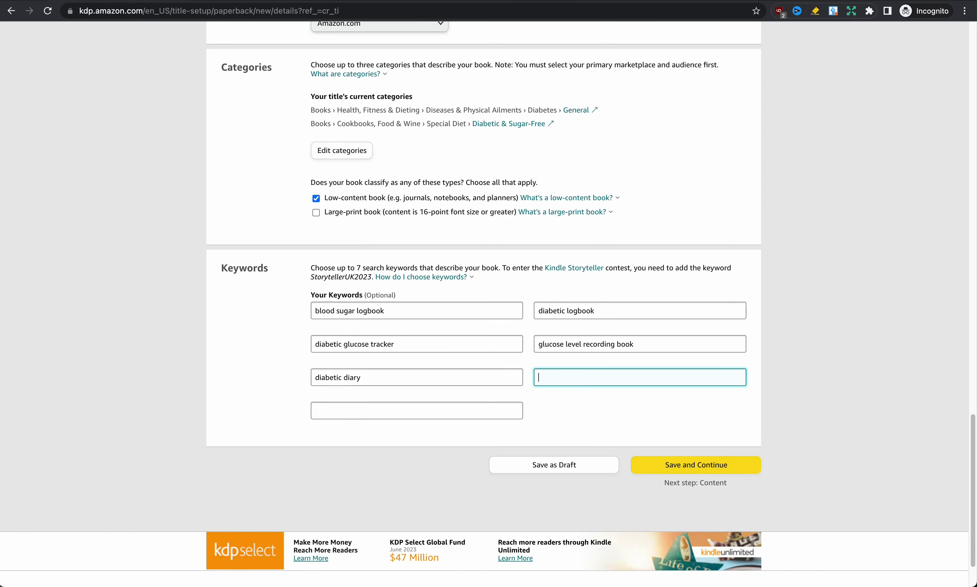
{"action": "type", "text": "record blood sugar"}
{"action": "left_click", "coordinate": [700, 417]}
{"action": "left_click", "coordinate": [685, 465]}
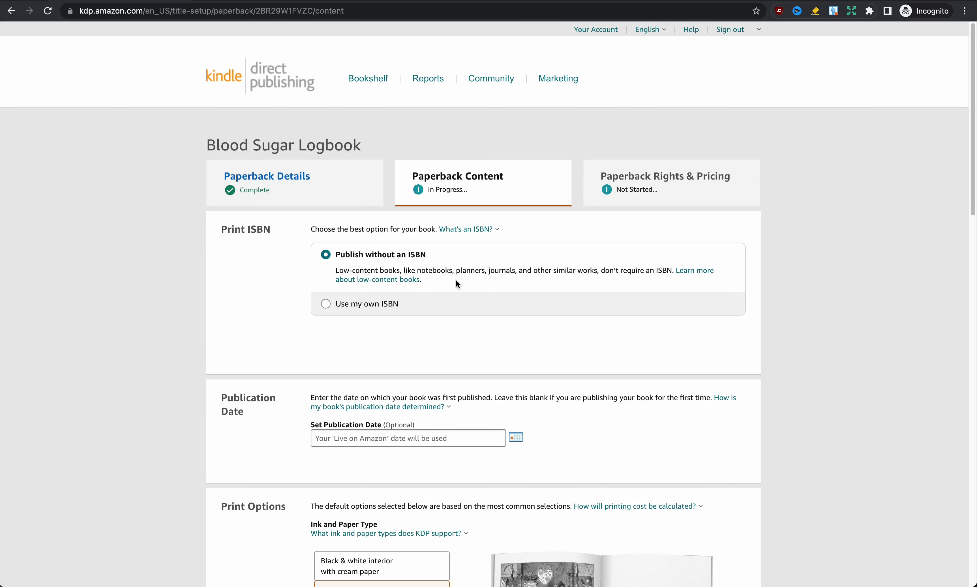
Step: Review the ISBN, publication date, ink and paper type, trim size, bleed and cover finish settings for the paperback
{"action": "scroll", "coordinate": [554, 345], "scroll_direction": "down", "scroll_amount": 4}
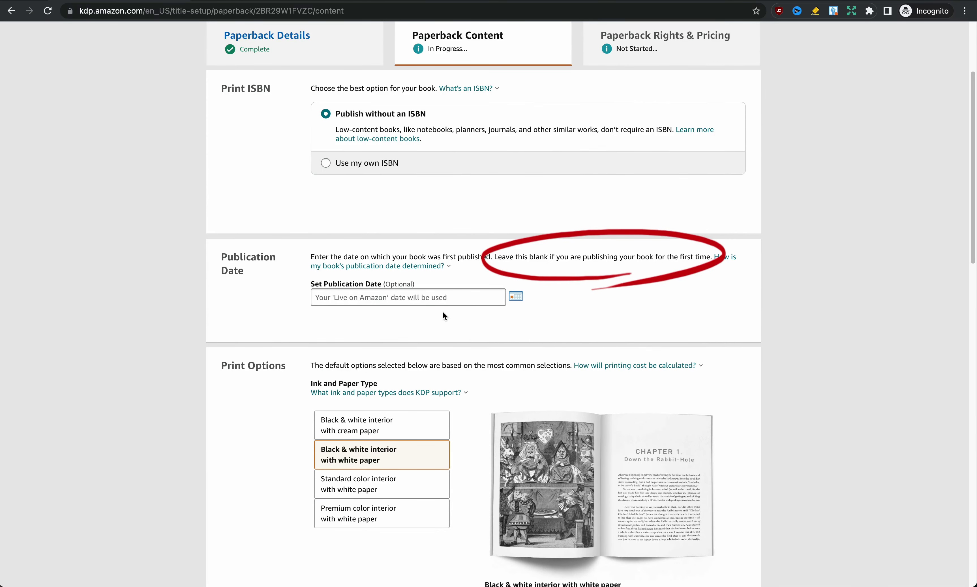
{"action": "scroll", "coordinate": [434, 313], "scroll_direction": "down", "scroll_amount": 1}
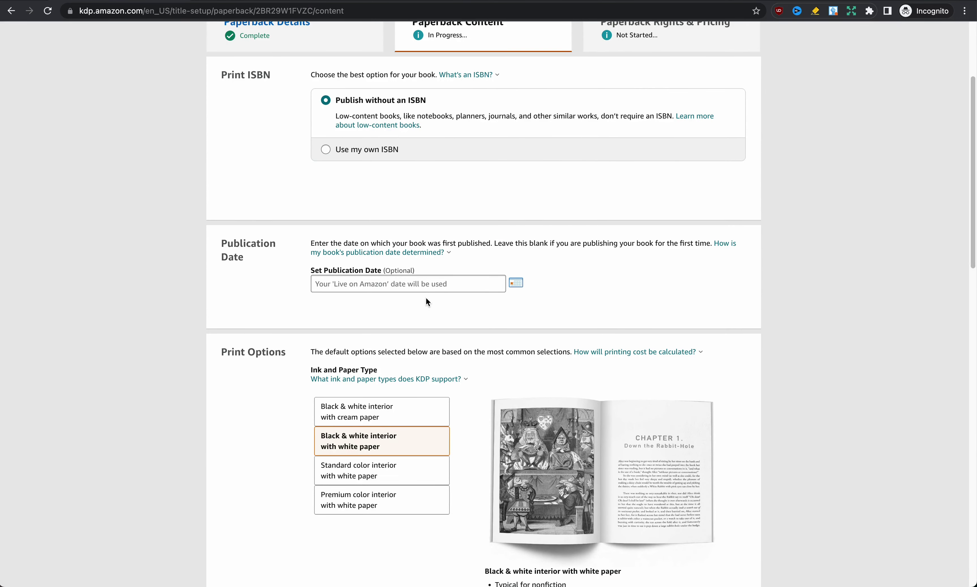
{"action": "scroll", "coordinate": [435, 300], "scroll_direction": "down", "scroll_amount": 1}
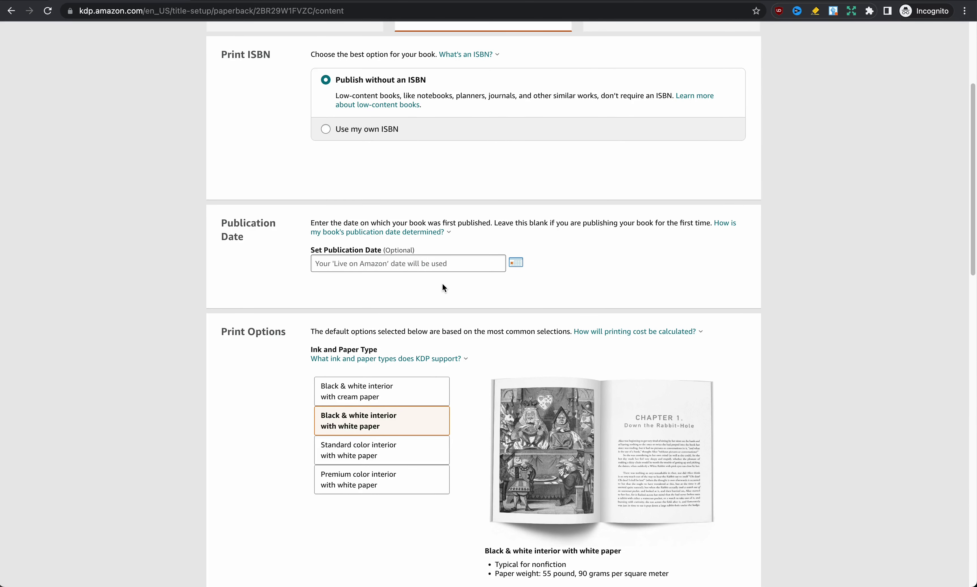
{"action": "scroll", "coordinate": [444, 288], "scroll_direction": "down", "scroll_amount": 5}
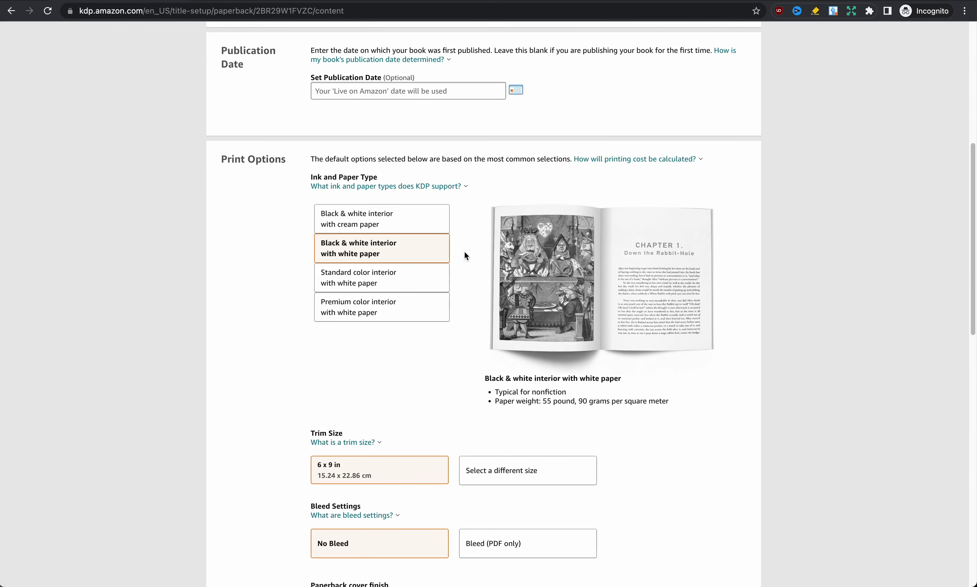
{"action": "scroll", "coordinate": [466, 256], "scroll_direction": "down", "scroll_amount": 4}
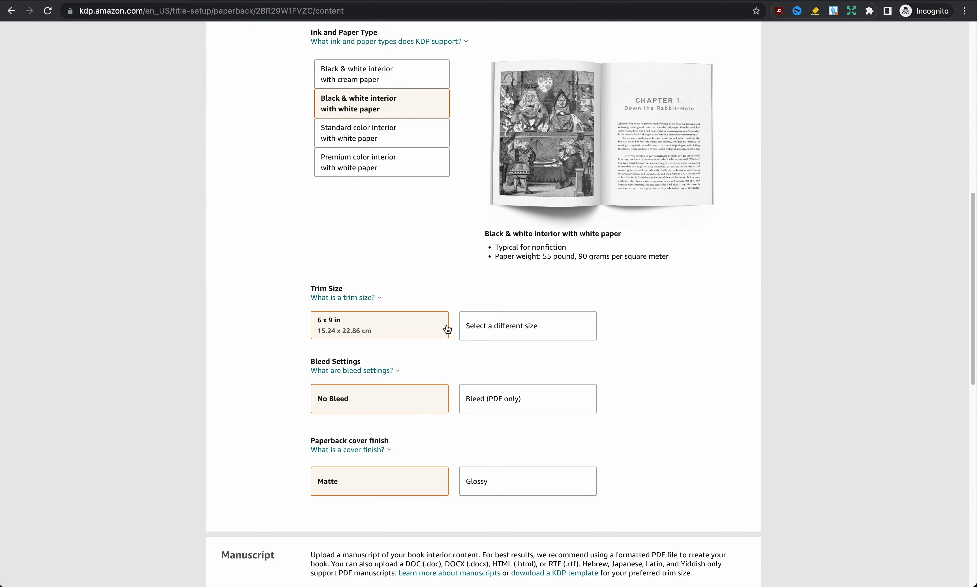
{"action": "scroll", "coordinate": [453, 345], "scroll_direction": "down", "scroll_amount": 1}
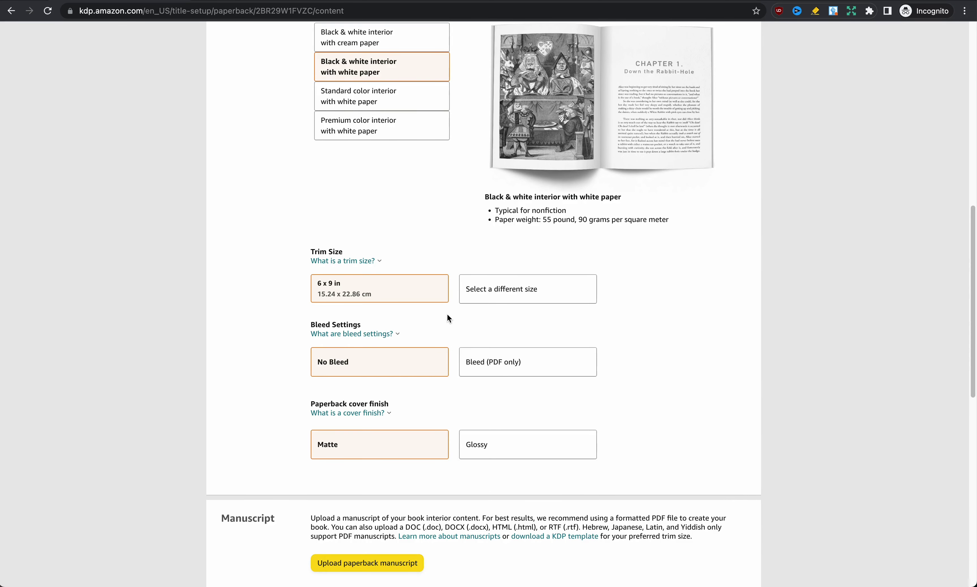
{"action": "scroll", "coordinate": [447, 315], "scroll_direction": "down", "scroll_amount": 2}
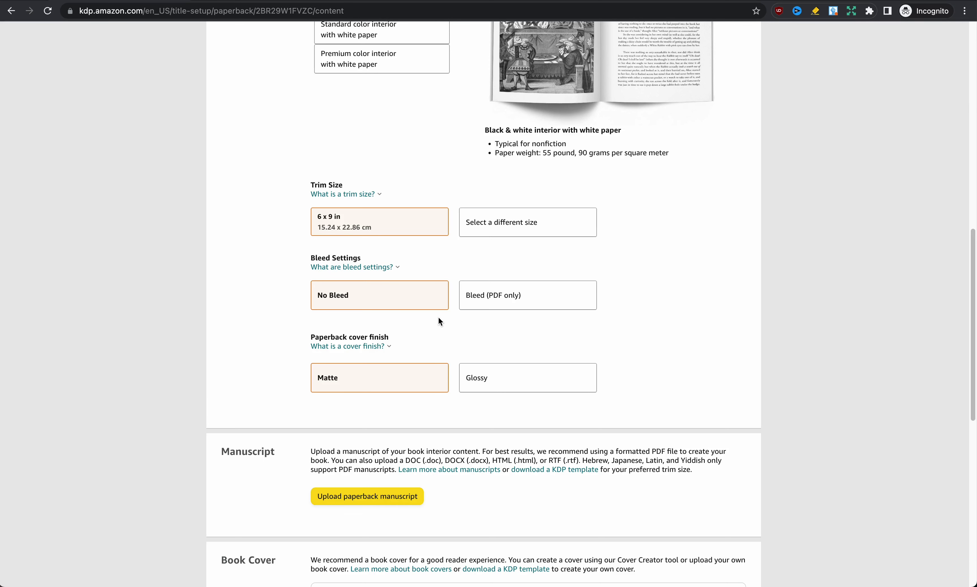
{"action": "scroll", "coordinate": [438, 318], "scroll_direction": "down", "scroll_amount": 3}
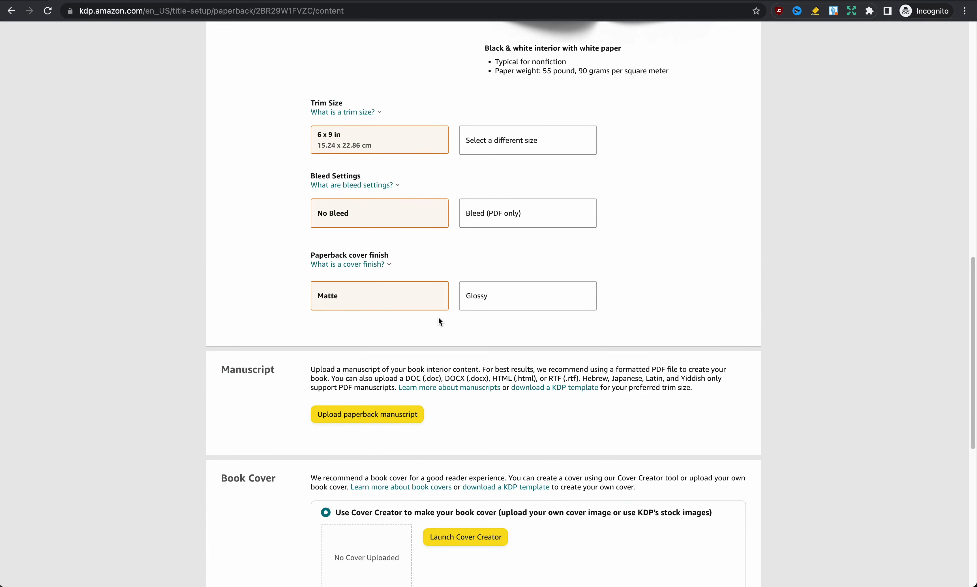
Step: Upload Blood Sugar Logbook.pdf as the paperback manuscript
{"action": "scroll", "coordinate": [411, 282], "scroll_direction": "down", "scroll_amount": 2}
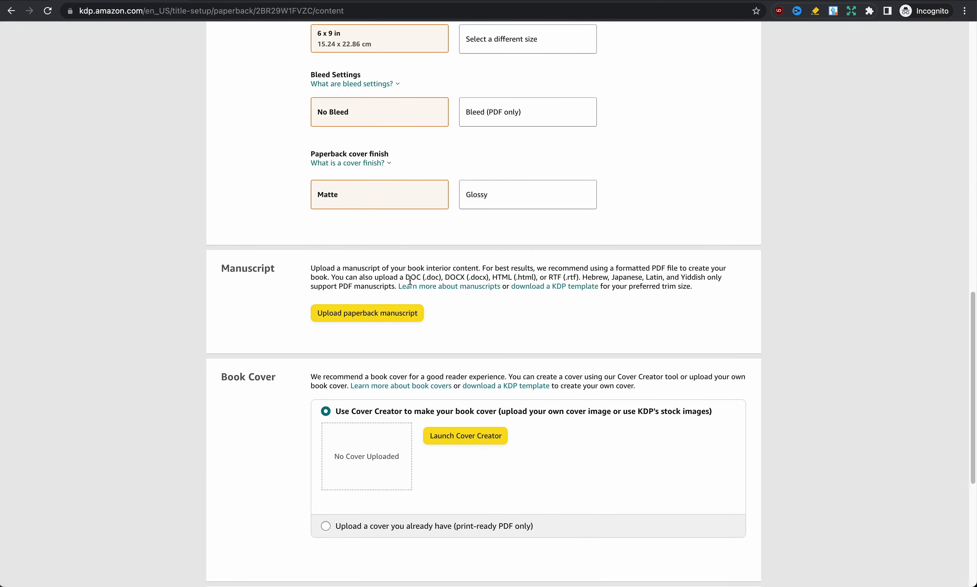
{"action": "scroll", "coordinate": [454, 340], "scroll_direction": "down", "scroll_amount": 1}
{"action": "scroll", "coordinate": [443, 325], "scroll_direction": "down", "scroll_amount": 1}
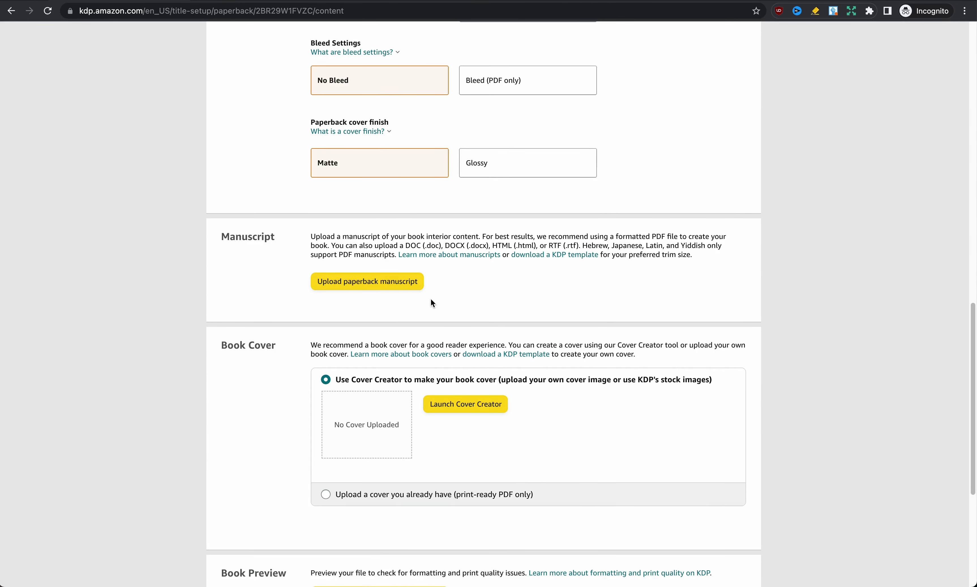
{"action": "left_click", "coordinate": [406, 285]}
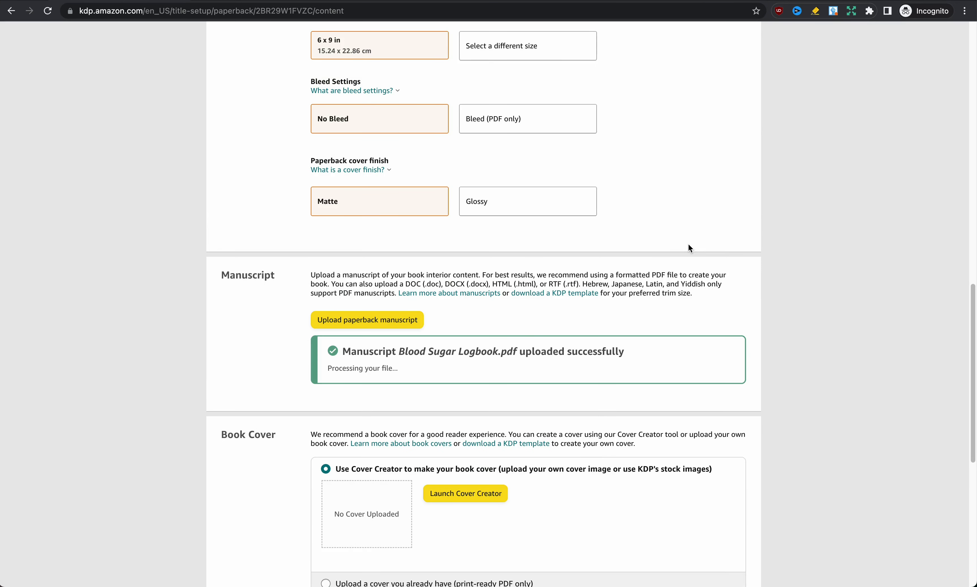
Step: Choose to use an existing print-ready PDF cover and upload the logbook's cover file
{"action": "scroll", "coordinate": [654, 314], "scroll_direction": "down", "scroll_amount": 3}
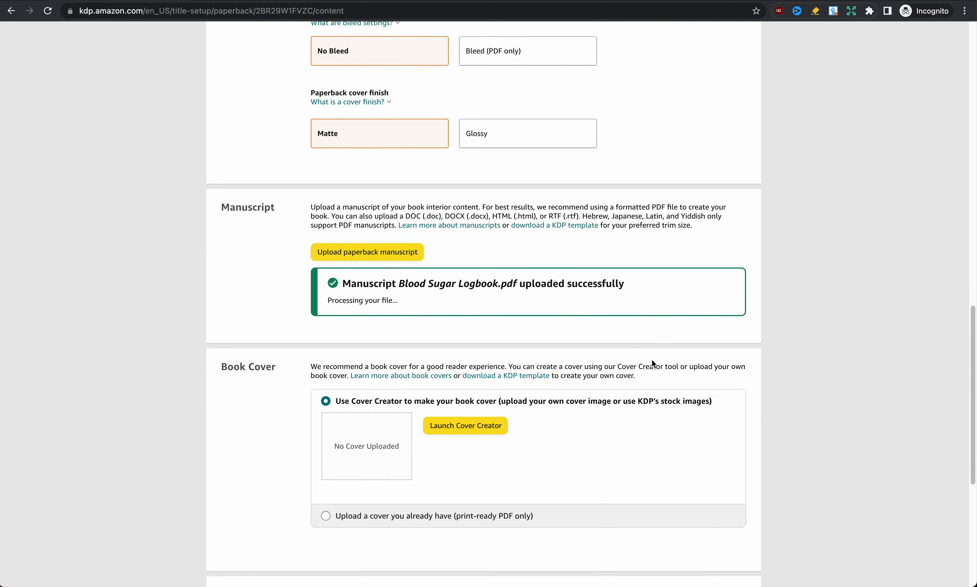
{"action": "left_click", "coordinate": [325, 471]}
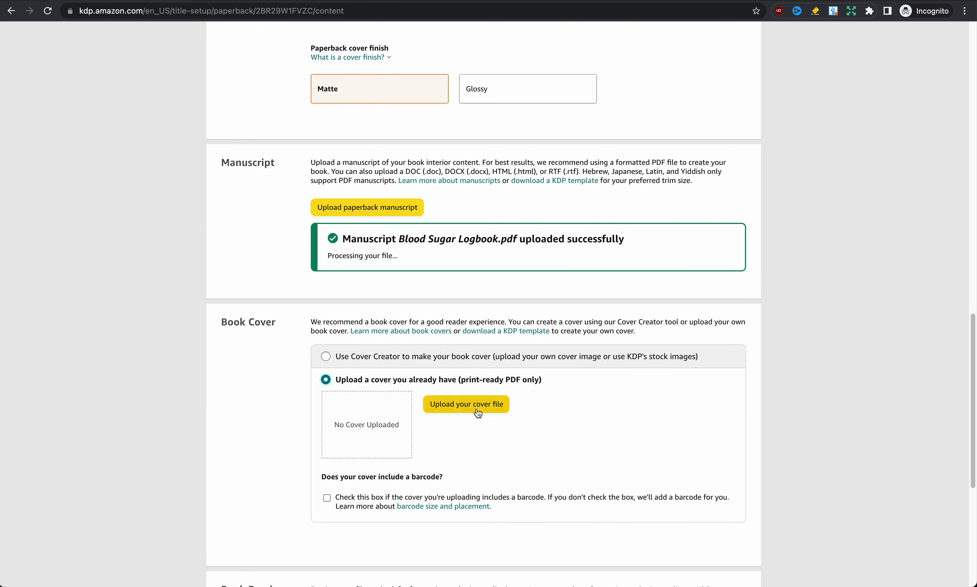
{"action": "left_click", "coordinate": [489, 404]}
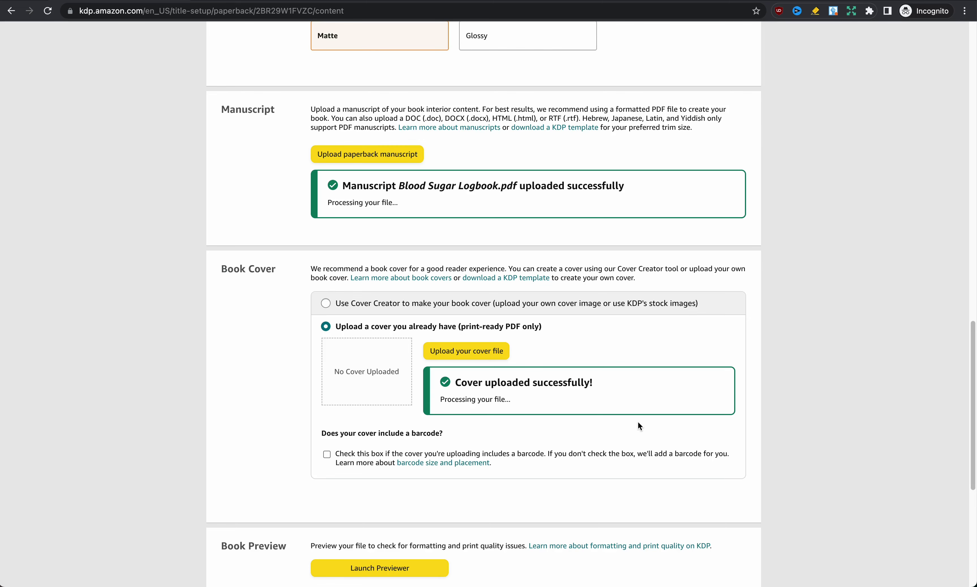
Step: Launch the print previewer and check the cover, the opening pages and the closing pages through page 110
{"action": "scroll", "coordinate": [800, 377], "scroll_direction": "down", "scroll_amount": 1}
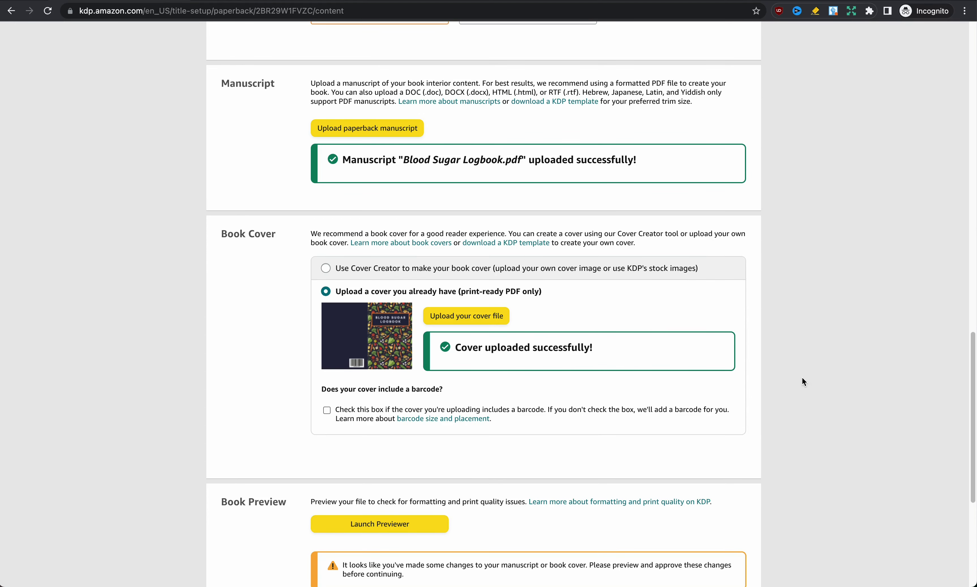
{"action": "scroll", "coordinate": [801, 377], "scroll_direction": "down", "scroll_amount": 1}
{"action": "scroll", "coordinate": [471, 499], "scroll_direction": "down", "scroll_amount": 1}
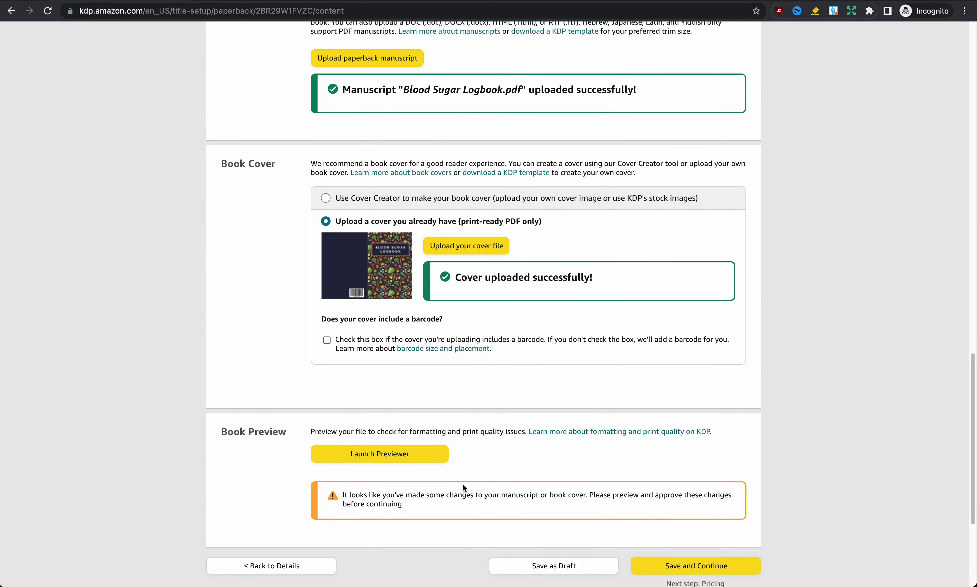
{"action": "left_click", "coordinate": [432, 456]}
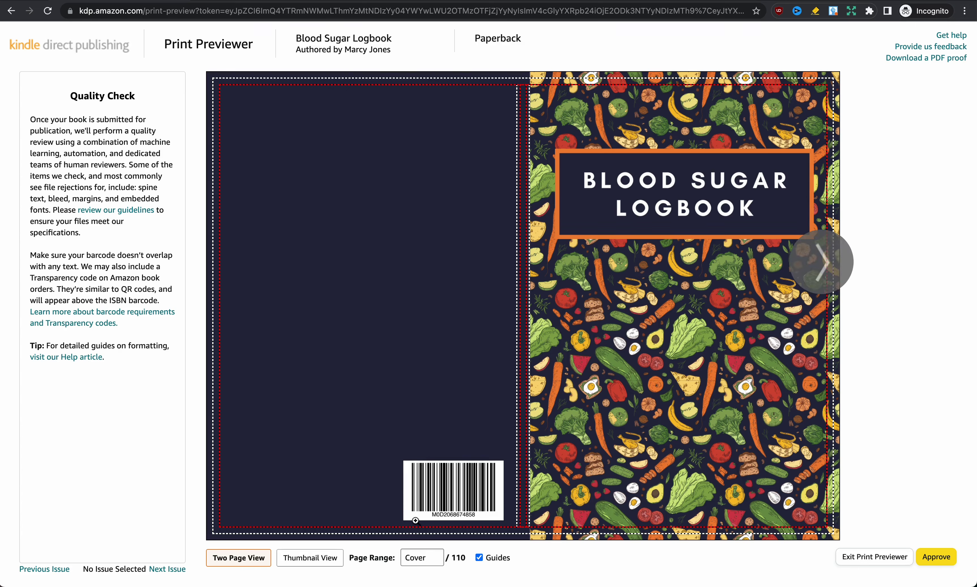
{"action": "mouse_move", "coordinate": [506, 479]}
{"action": "left_click", "coordinate": [836, 274]}
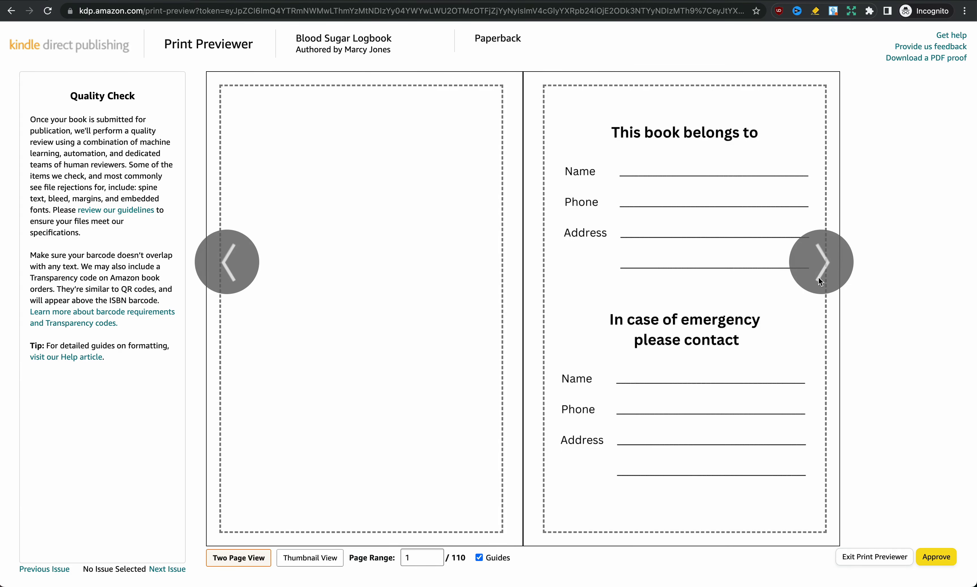
{"action": "left_click", "coordinate": [818, 277]}
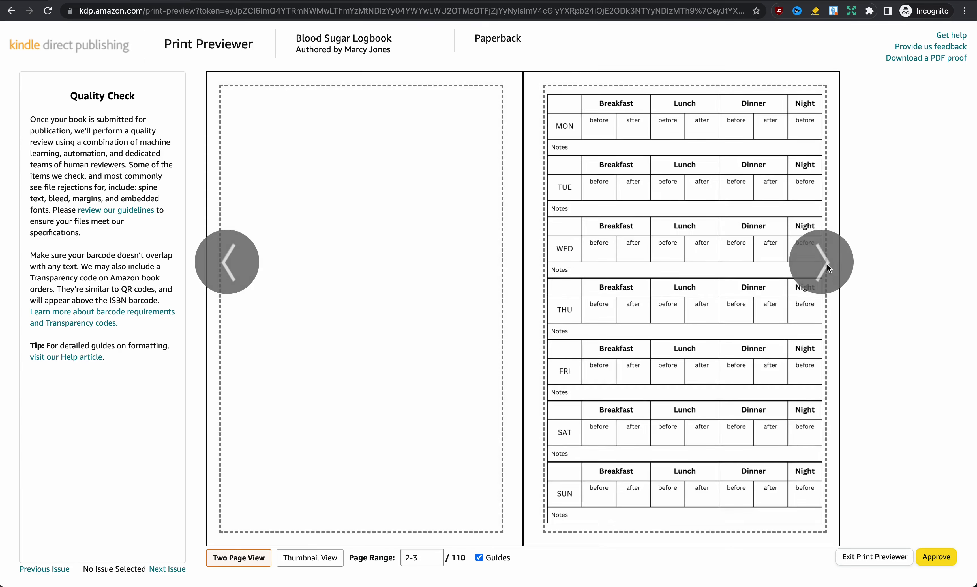
{"action": "left_click", "coordinate": [825, 268]}
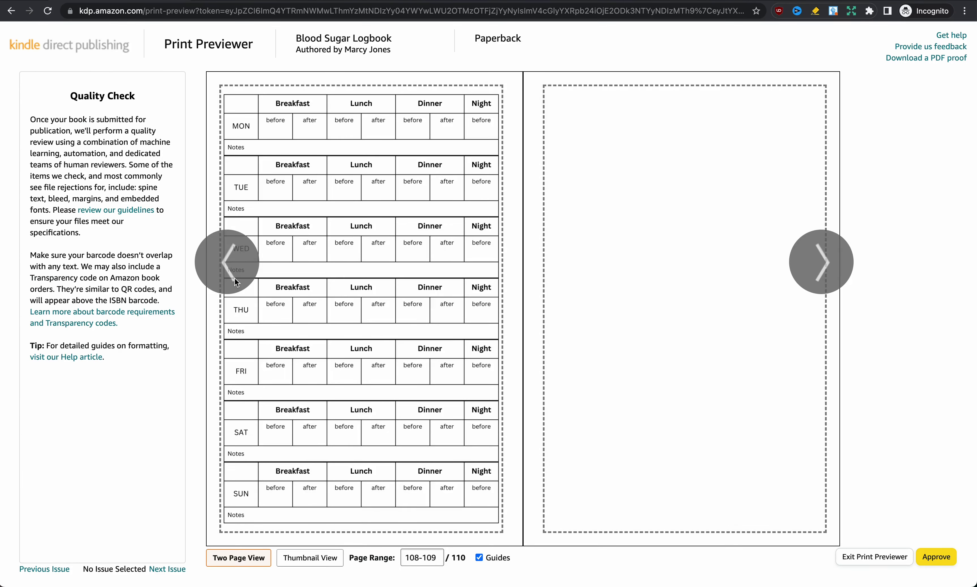
{"action": "left_click", "coordinate": [823, 265]}
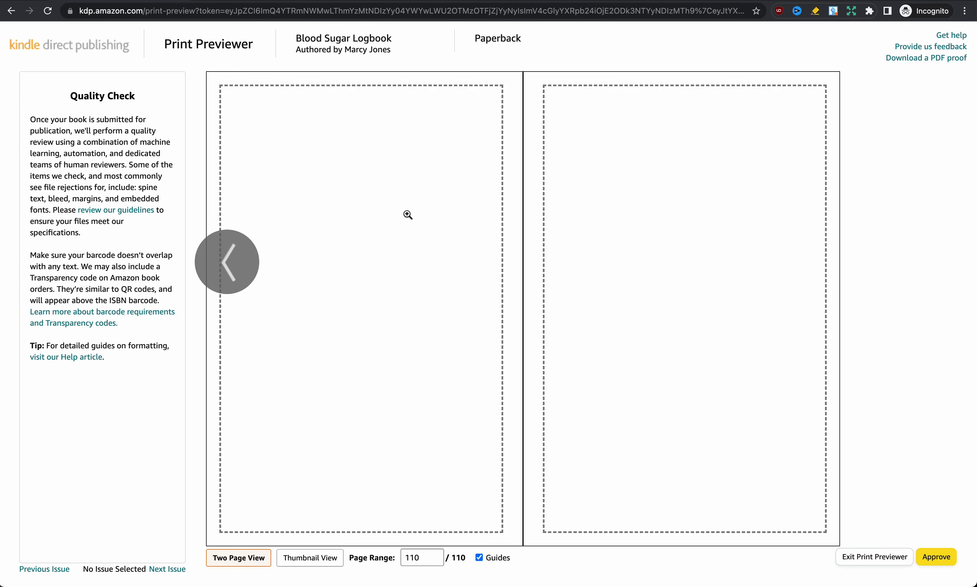
Step: Approve the print preview, then save the paperback content and continue to pricing
{"action": "left_click", "coordinate": [936, 557]}
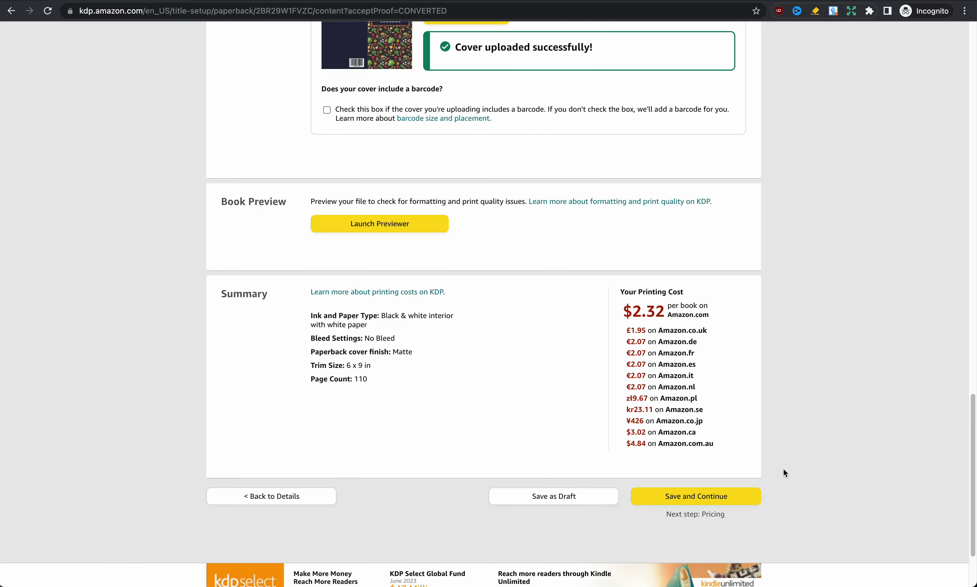
{"action": "left_click", "coordinate": [736, 502]}
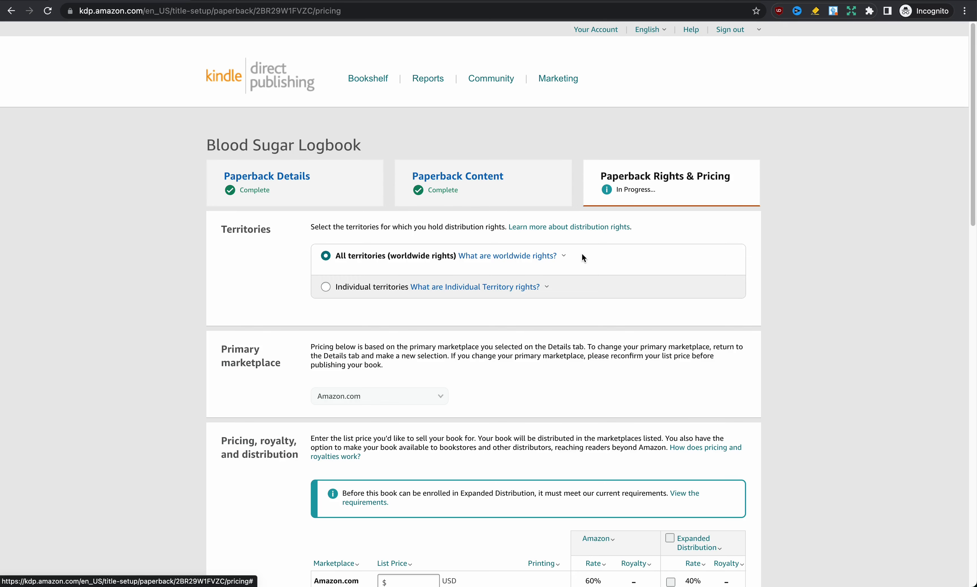
Step: Set the Amazon.com list price to 6.99 USD as the basis for all marketplaces
{"action": "scroll", "coordinate": [582, 254], "scroll_direction": "down", "scroll_amount": 1}
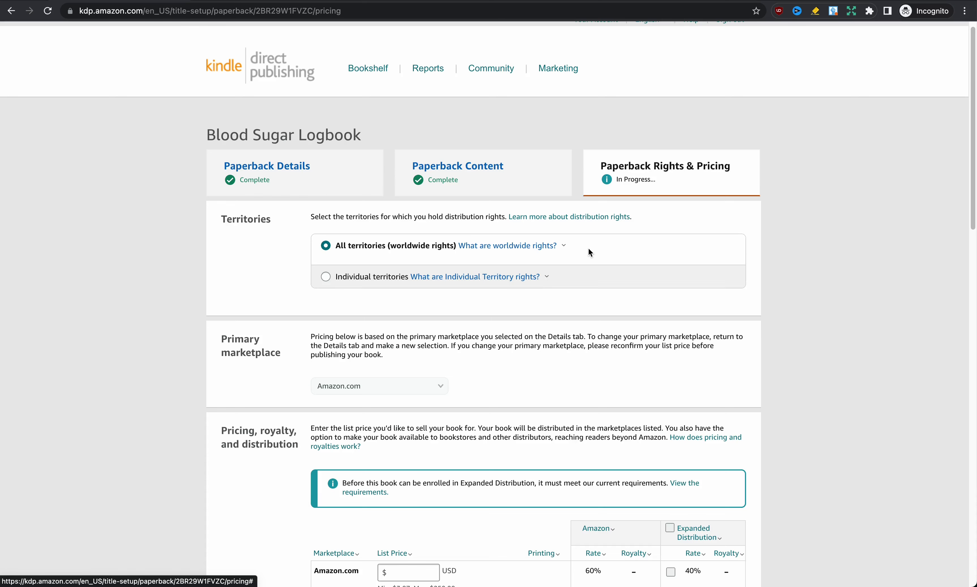
{"action": "scroll", "coordinate": [588, 252], "scroll_direction": "down", "scroll_amount": 1}
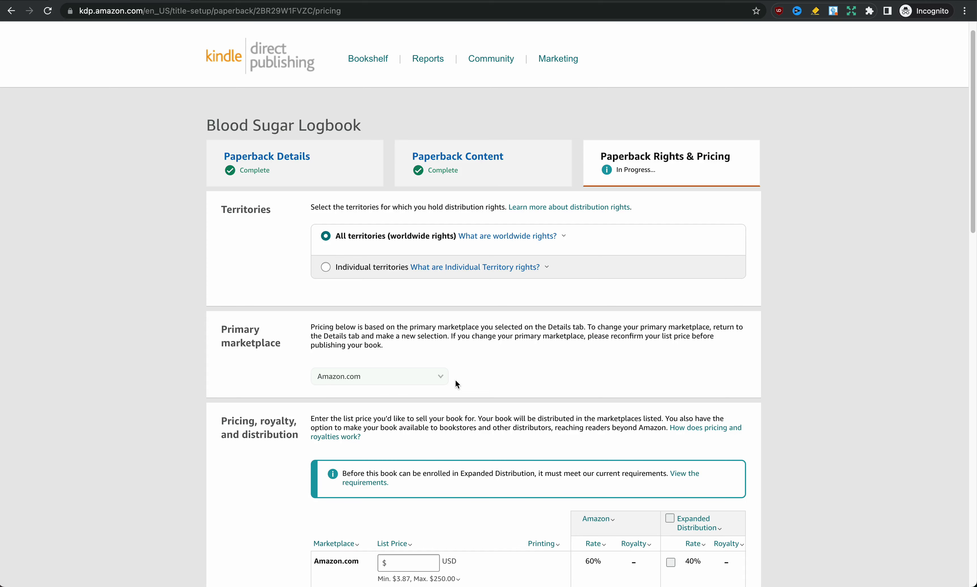
{"action": "scroll", "coordinate": [456, 382], "scroll_direction": "down", "scroll_amount": 7}
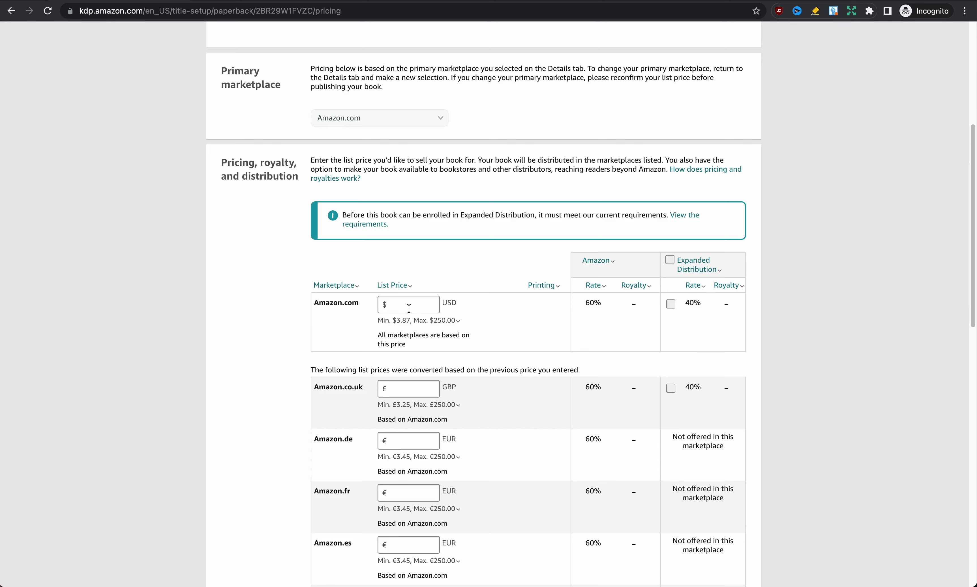
{"action": "left_click", "coordinate": [408, 308]}
{"action": "type", "text": "6.99"}
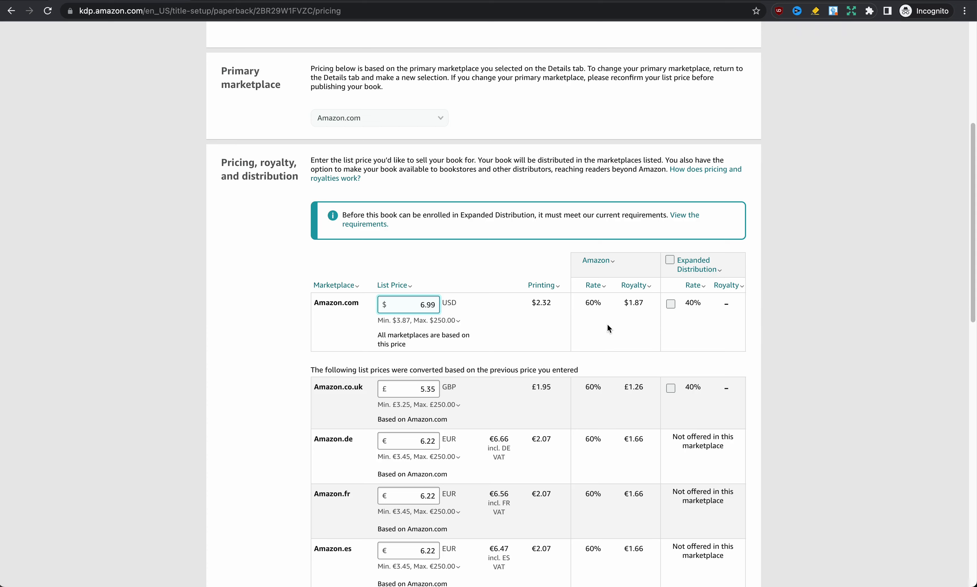
Step: Publish the paperback book
{"action": "scroll", "coordinate": [755, 414], "scroll_direction": "down", "scroll_amount": 15}
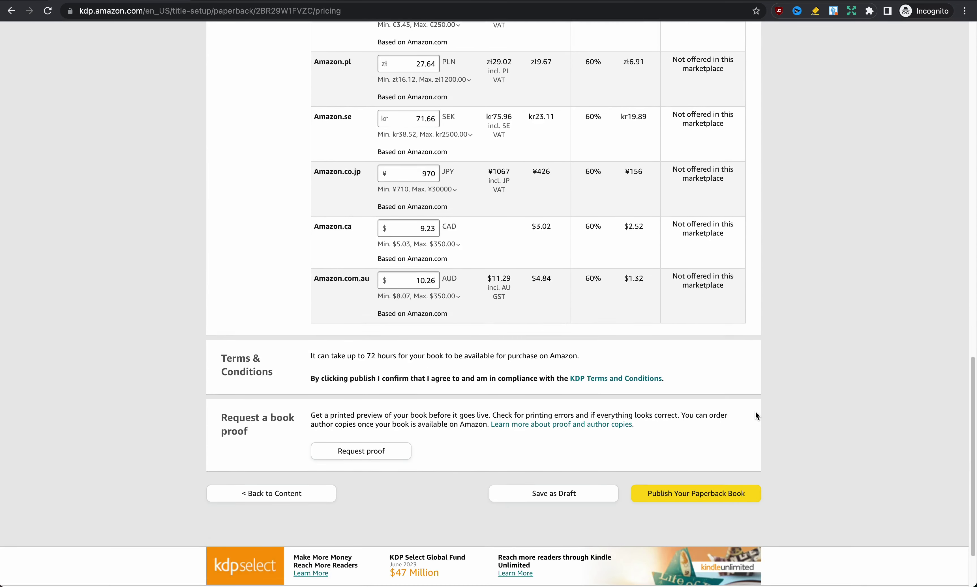
{"action": "scroll", "coordinate": [754, 411], "scroll_direction": "down", "scroll_amount": 1}
{"action": "left_click", "coordinate": [710, 494]}
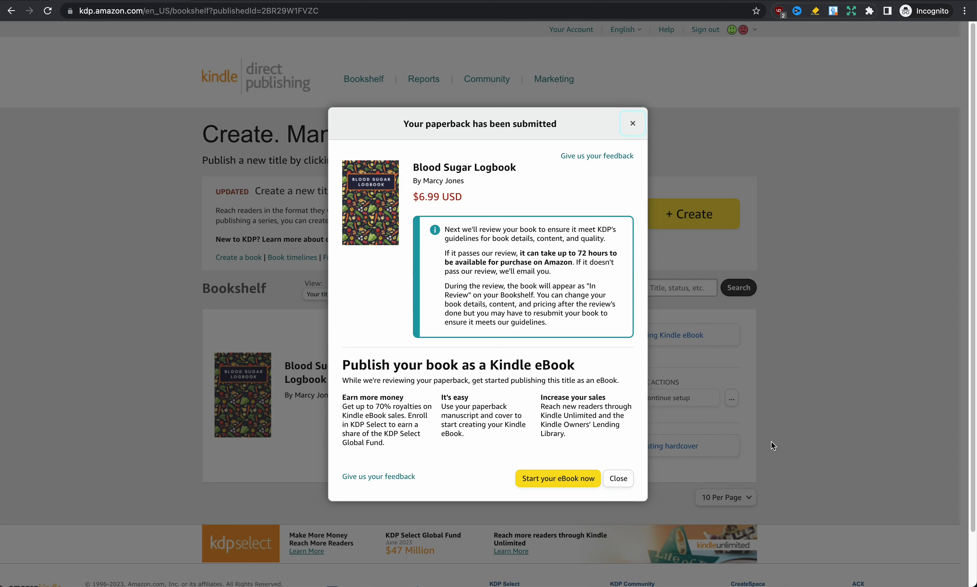
Step: Read the availability time in the submission notice, close it, and check the paperback's status on the Bookshelf
{"action": "left_click_drag", "start_coordinate": [518, 254], "coordinate": [572, 263]}
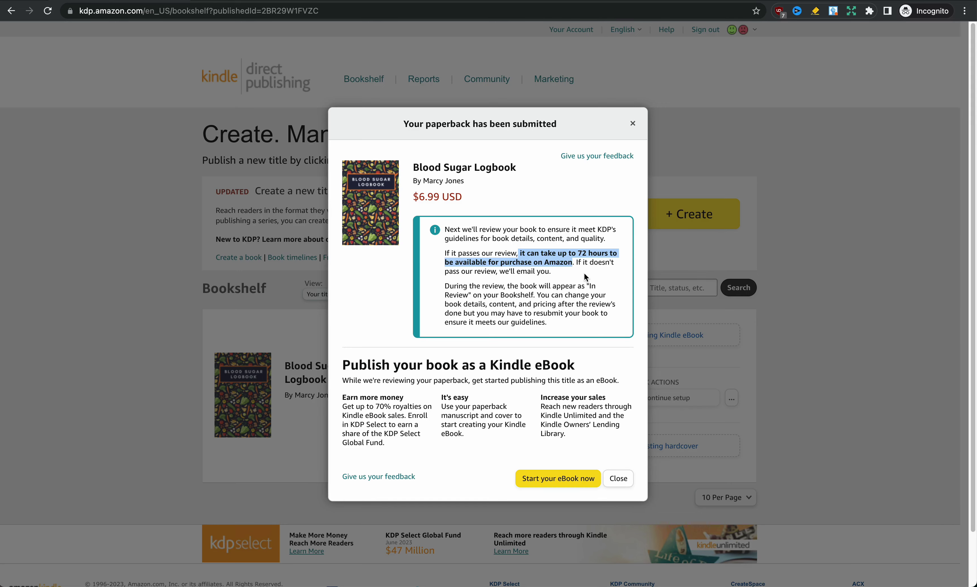
{"action": "left_click", "coordinate": [619, 482]}
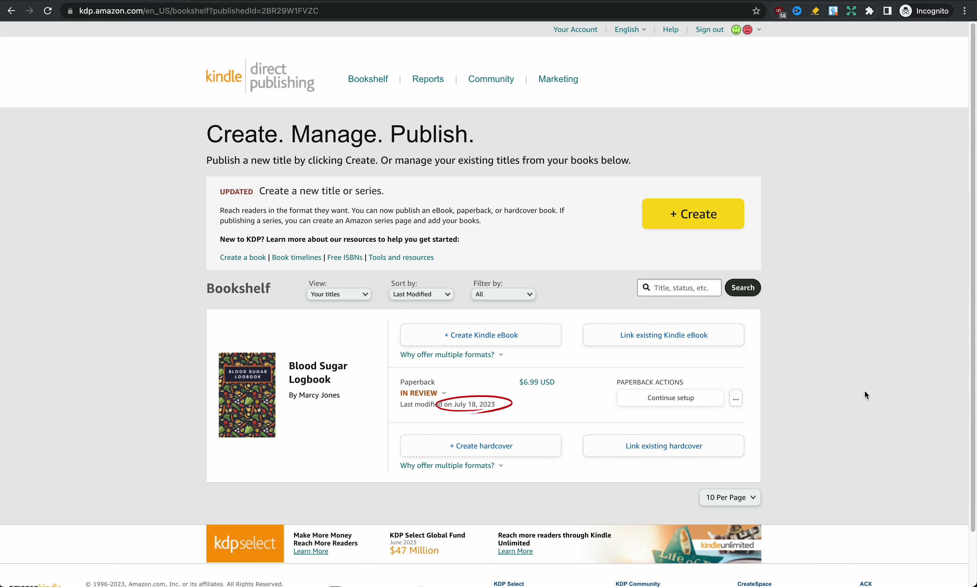
{"action": "left_click", "coordinate": [439, 397]}
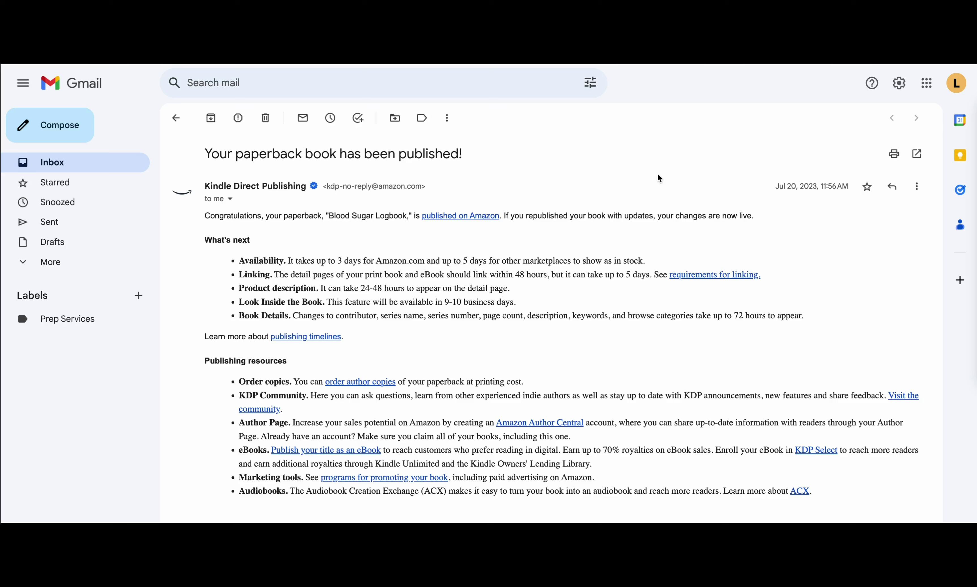
Step: In Gmail, check the date of the Kindle Direct Publishing publication email and open the book's Amazon listing from it
{"action": "left_click_drag", "start_coordinate": [775, 186], "coordinate": [817, 186]}
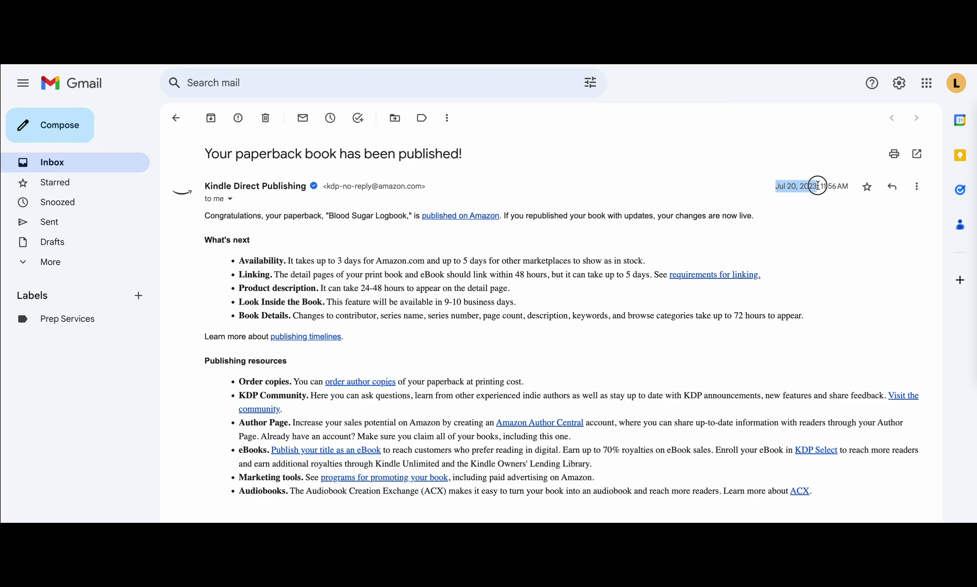
{"action": "left_click", "coordinate": [818, 200]}
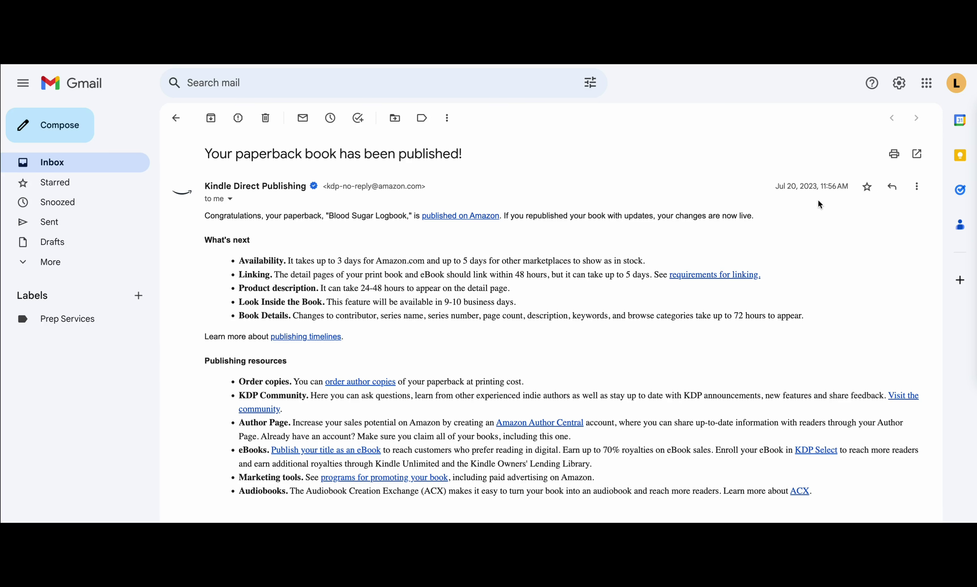
{"action": "left_click", "coordinate": [482, 220]}
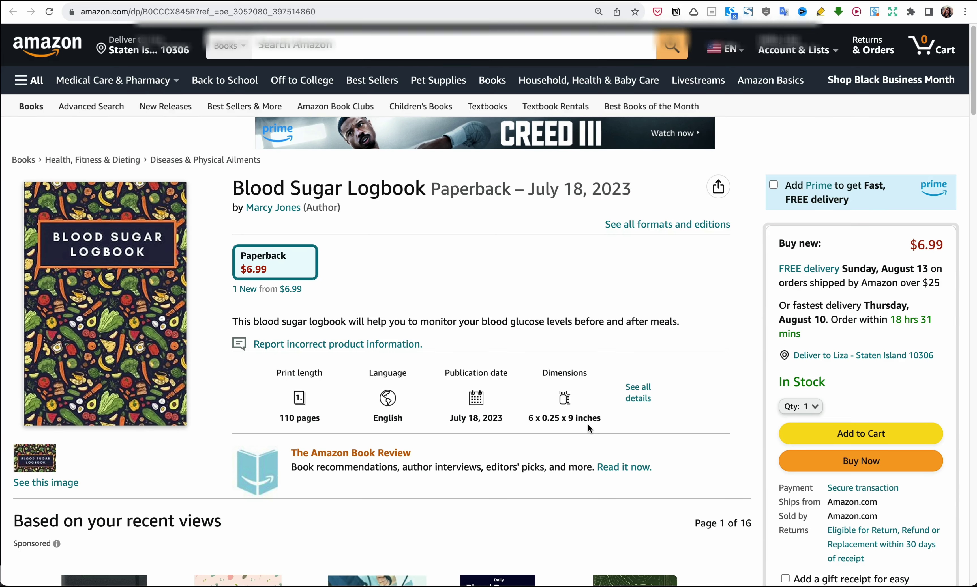
Step: Examine the logbook's Amazon listing, including the enlarged cover image, the related books and the product details
{"action": "scroll", "coordinate": [588, 426], "scroll_direction": "down", "scroll_amount": 2}
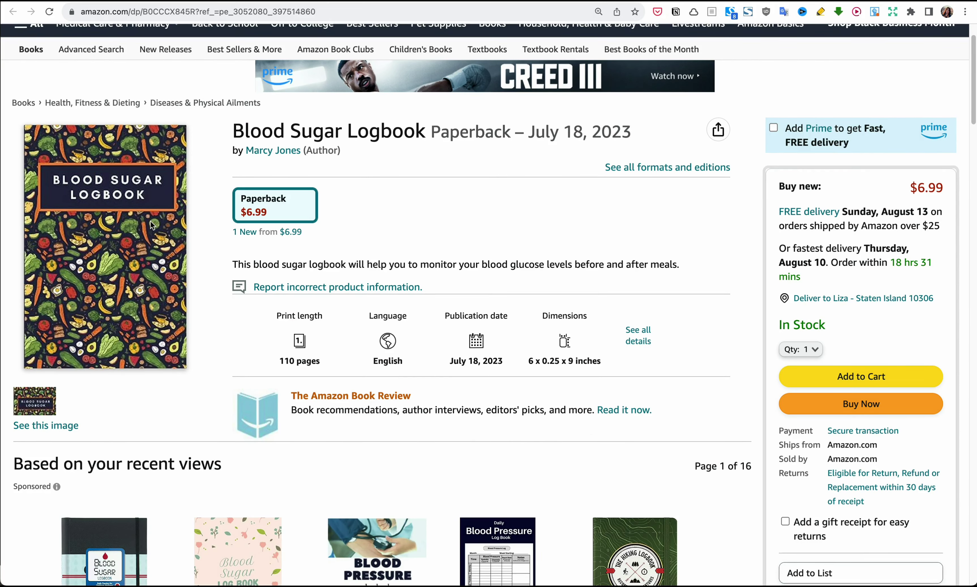
{"action": "left_click", "coordinate": [36, 394]}
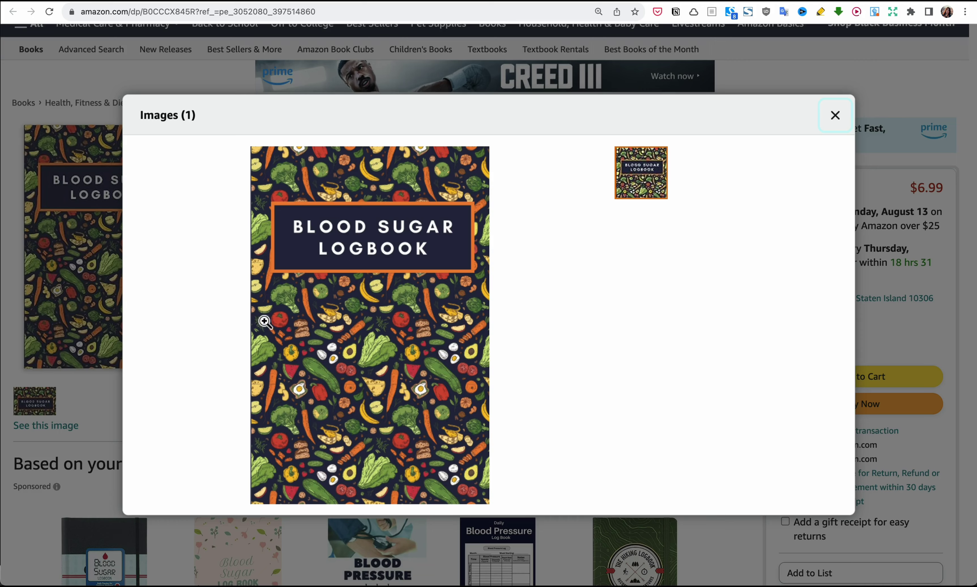
{"action": "left_click", "coordinate": [834, 115]}
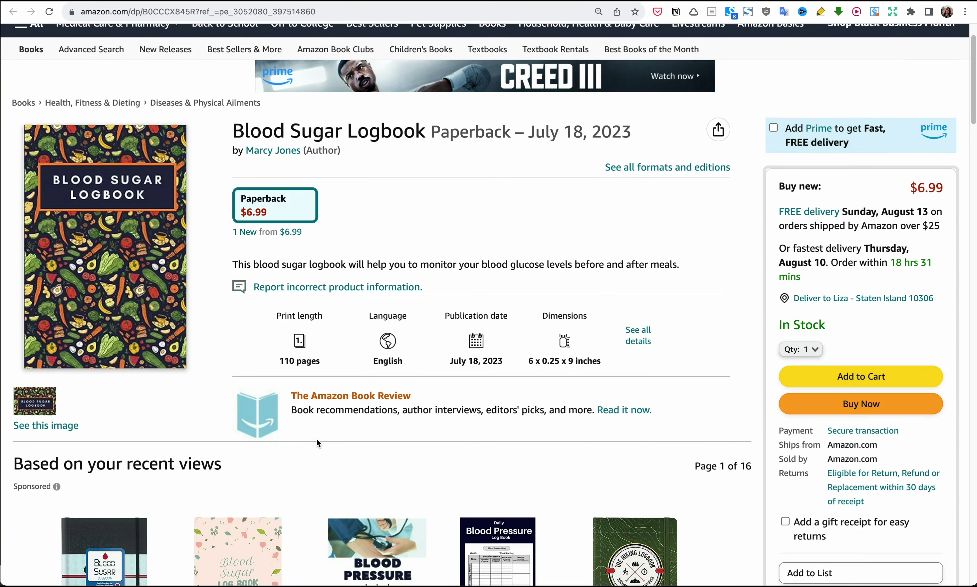
{"action": "scroll", "coordinate": [316, 440], "scroll_direction": "down", "scroll_amount": 8}
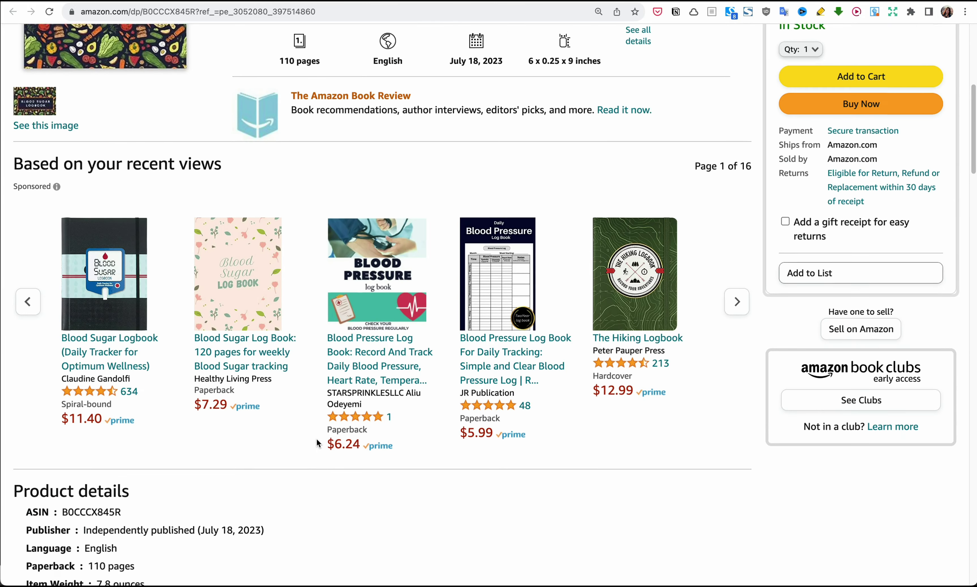
{"action": "scroll", "coordinate": [317, 440], "scroll_direction": "down", "scroll_amount": 1}
{"action": "scroll", "coordinate": [317, 440], "scroll_direction": "down", "scroll_amount": 1}
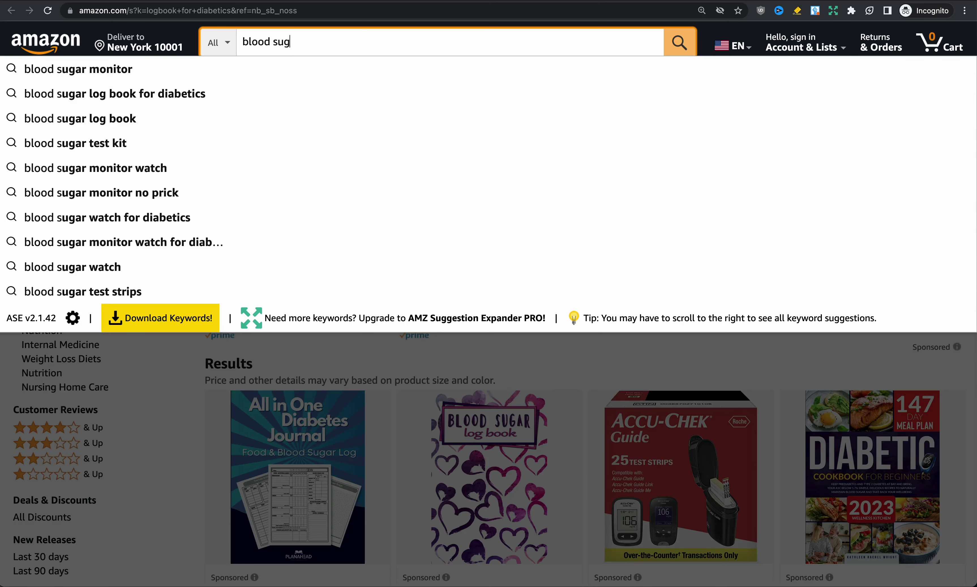
Step: Enter "blood sugar" as an Amazon search term to bring up keyword suggestions
{"action": "type", "text": "ar"}
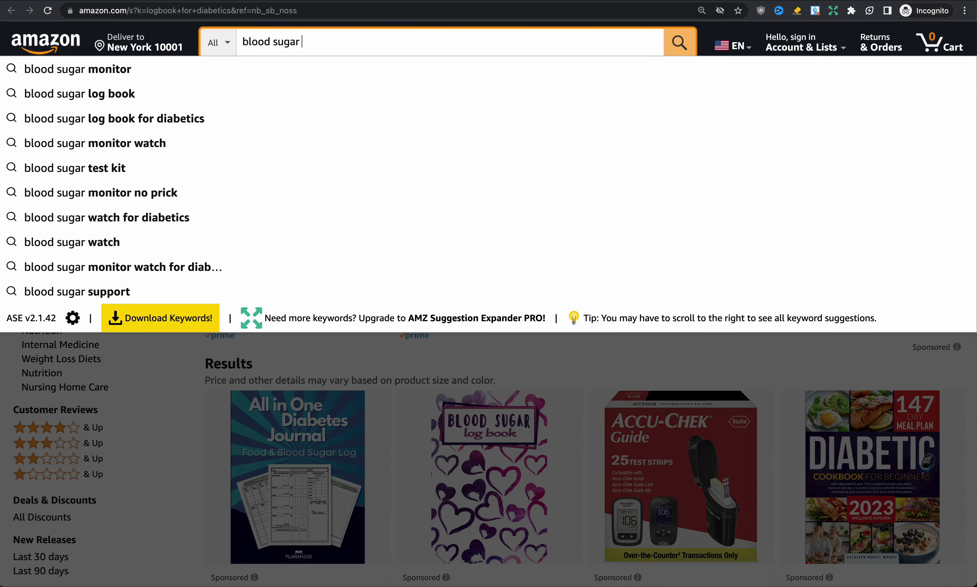